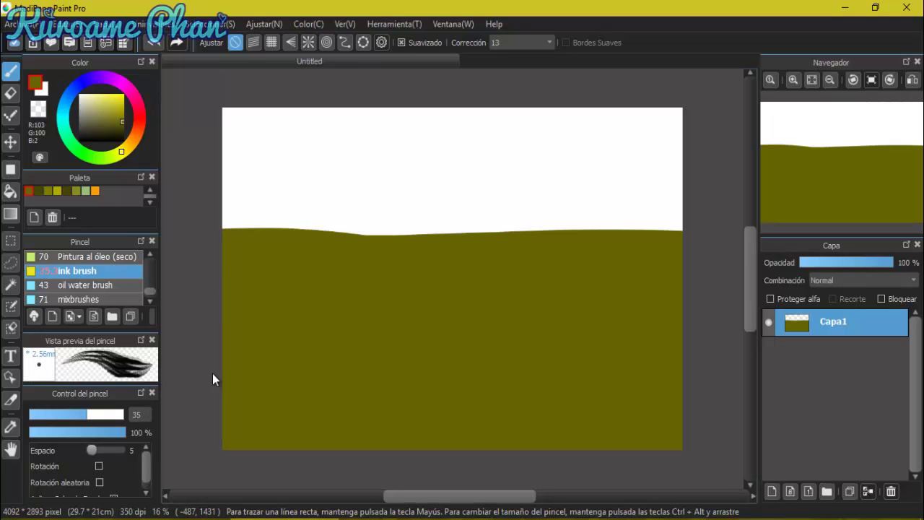
- Rearrange the panels so that Navegador is docked above Capa, and widen both
{"action": "left_click", "coordinate": [917, 62]}
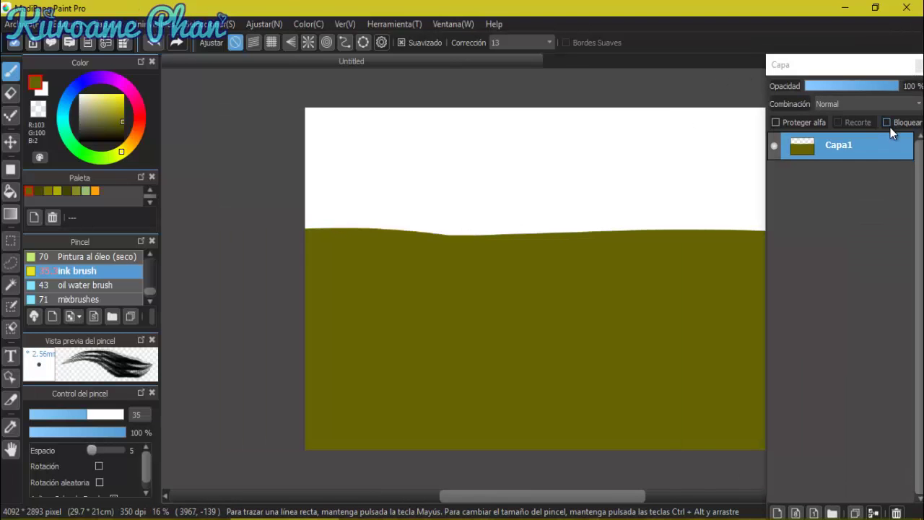
{"action": "left_click", "coordinate": [453, 24]}
{"action": "left_click", "coordinate": [477, 195]}
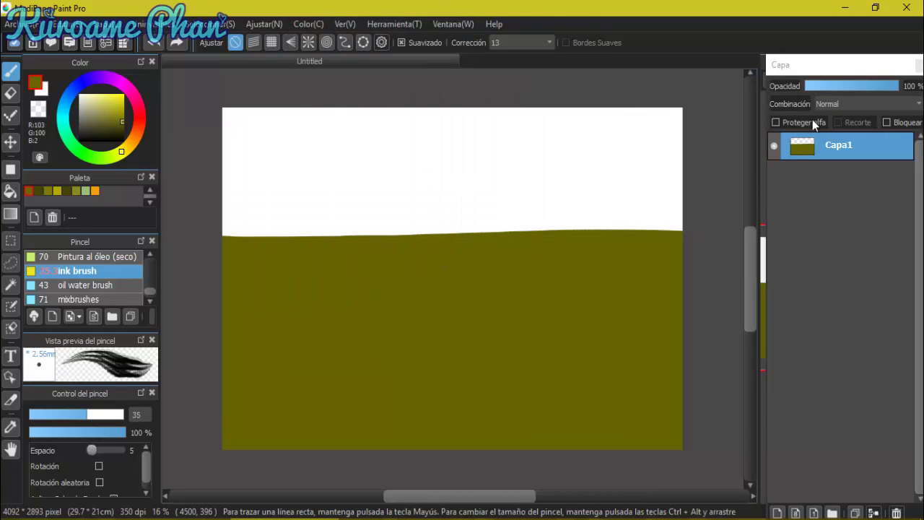
{"action": "left_click_drag", "start_coordinate": [763, 231], "coordinate": [673, 231]}
{"action": "left_click_drag", "start_coordinate": [683, 69], "coordinate": [535, 74]}
{"action": "left_click_drag", "start_coordinate": [636, 68], "coordinate": [795, 85]}
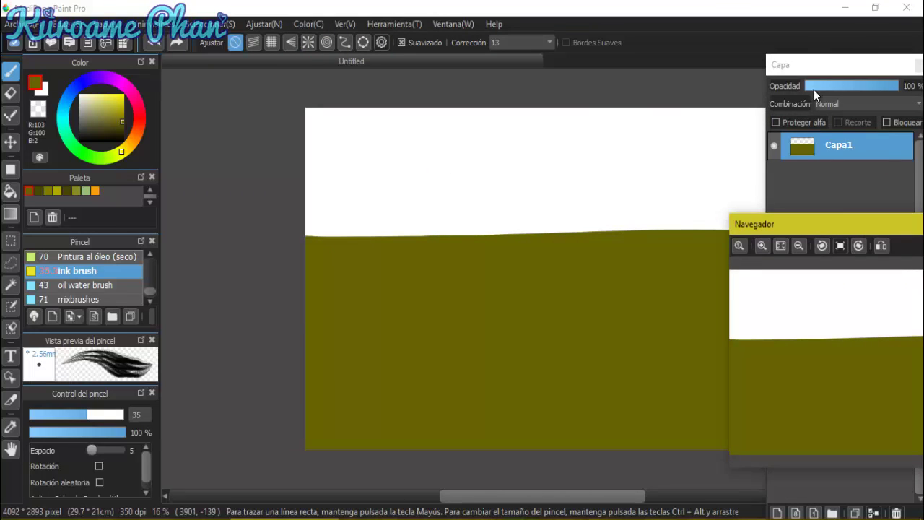
{"action": "left_click_drag", "start_coordinate": [874, 65], "coordinate": [583, 288]}
{"action": "left_click_drag", "start_coordinate": [854, 221], "coordinate": [843, 45]}
{"action": "left_click_drag", "start_coordinate": [570, 292], "coordinate": [794, 292]}
{"action": "double_click", "coordinate": [838, 83]}
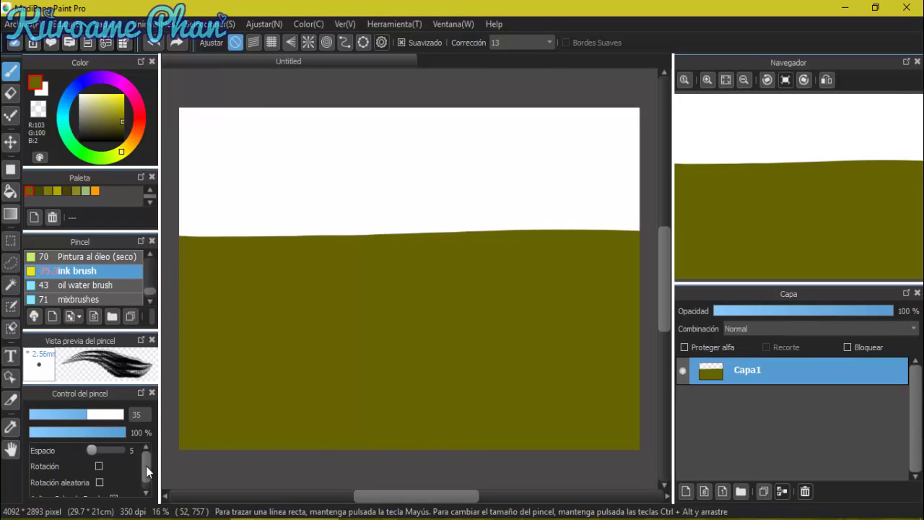
- Accept the ink brush settings unchanged and set the brush size to 104
{"action": "scroll", "coordinate": [146, 465], "scroll_direction": "down", "scroll_amount": 1}
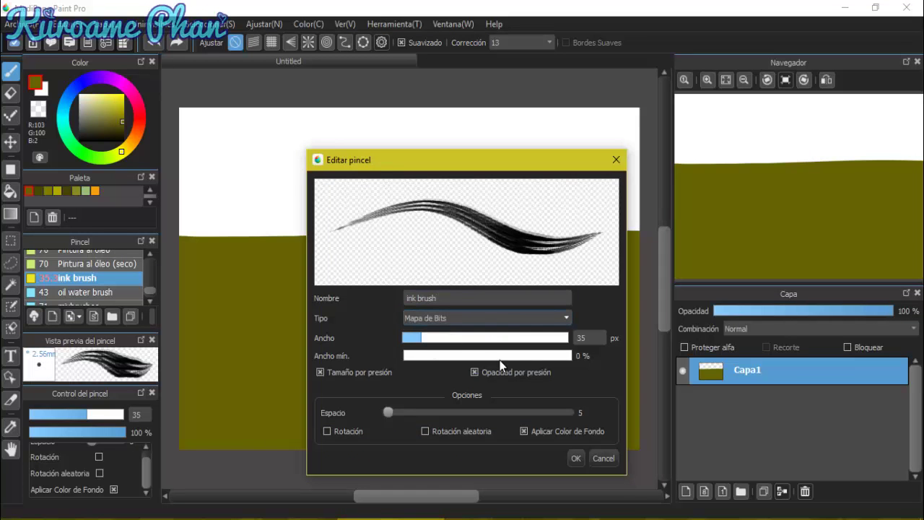
{"action": "left_click", "coordinate": [575, 458]}
{"action": "left_click_drag", "start_coordinate": [88, 414], "coordinate": [113, 413]}
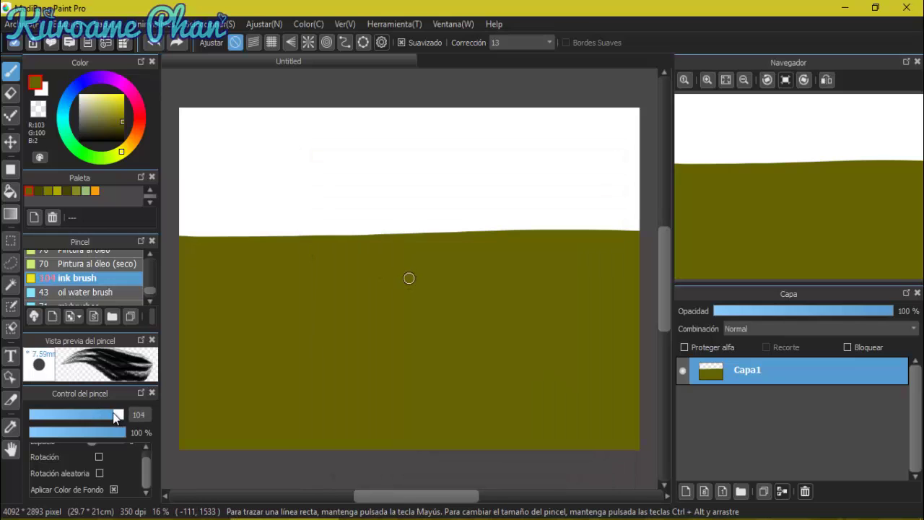
- Paint large fanned tufts of olive grass along the whole horizon with the ink brush at size 96
{"action": "left_click_drag", "start_coordinate": [189, 235], "coordinate": [187, 144]}
{"action": "mouse_move", "coordinate": [217, 235]}
{"action": "left_mouse_down"}
{"action": "mouse_move", "coordinate": [214, 135]}
{"action": "mouse_move", "coordinate": [278, 180]}
{"action": "left_mouse_up"}
{"action": "left_click_drag", "start_coordinate": [335, 235], "coordinate": [289, 153]}
{"action": "left_click_drag", "start_coordinate": [344, 234], "coordinate": [347, 130]}
{"action": "left_click_drag", "start_coordinate": [348, 235], "coordinate": [385, 149]}
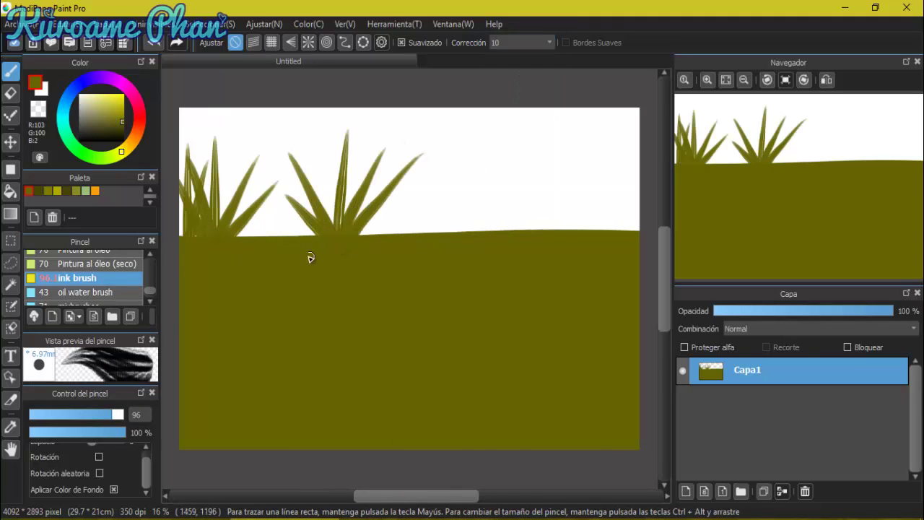
{"action": "left_click_drag", "start_coordinate": [318, 235], "coordinate": [236, 178]}
{"action": "left_click_drag", "start_coordinate": [364, 234], "coordinate": [447, 168]}
{"action": "left_click_drag", "start_coordinate": [512, 236], "coordinate": [423, 172]}
{"action": "left_click_drag", "start_coordinate": [534, 230], "coordinate": [474, 153]}
{"action": "mouse_move", "coordinate": [531, 230]}
{"action": "left_mouse_down"}
{"action": "mouse_move", "coordinate": [434, 167]}
{"action": "mouse_move", "coordinate": [517, 152]}
{"action": "left_mouse_up"}
{"action": "mouse_move", "coordinate": [556, 231]}
{"action": "left_mouse_down"}
{"action": "mouse_move", "coordinate": [584, 145]}
{"action": "mouse_move", "coordinate": [638, 146]}
{"action": "left_mouse_up"}
{"action": "left_click_drag", "start_coordinate": [584, 230], "coordinate": [607, 215]}
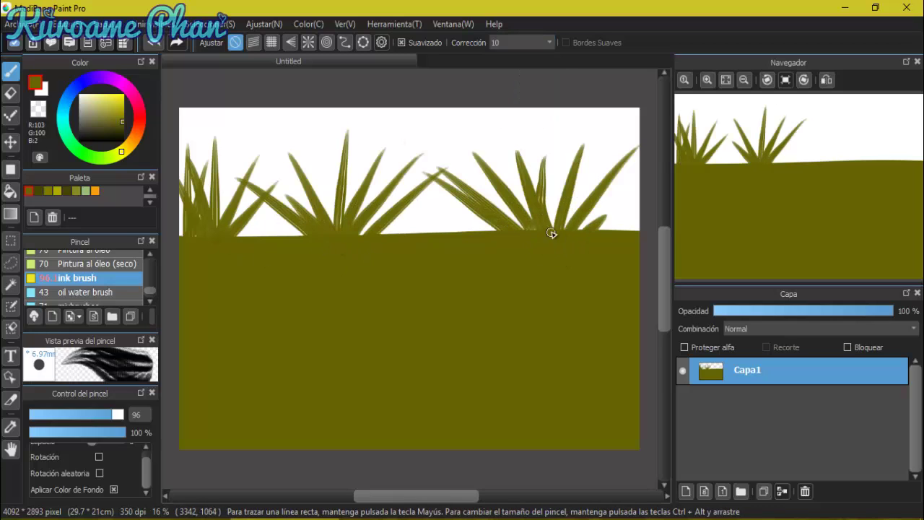
- Fill the gaps between the tufts with narrower olive blades at brush size 56, out to the canvas's right edge
{"action": "left_click", "coordinate": [104, 415]}
{"action": "left_click_drag", "start_coordinate": [240, 236], "coordinate": [304, 192]}
{"action": "left_click_drag", "start_coordinate": [341, 230], "coordinate": [311, 153]}
{"action": "left_click_drag", "start_coordinate": [293, 199], "coordinate": [253, 160]}
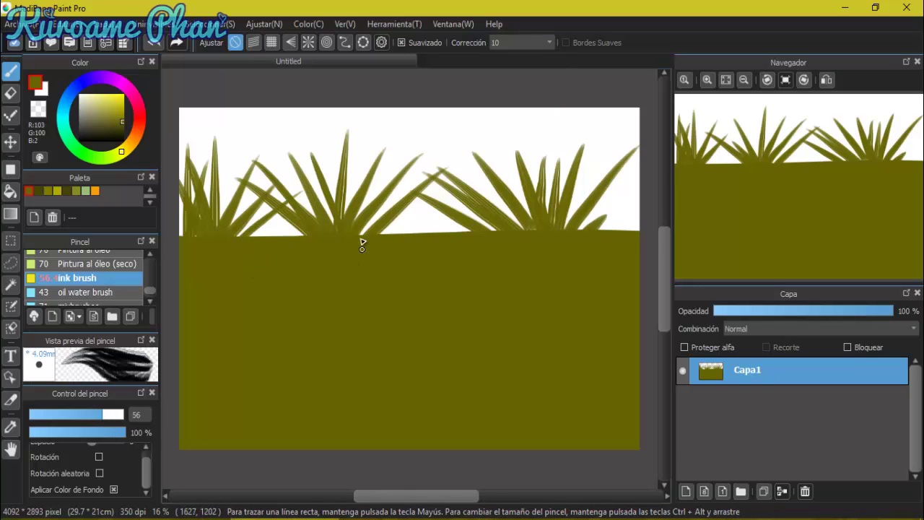
{"action": "left_click_drag", "start_coordinate": [361, 236], "coordinate": [384, 210]}
{"action": "left_click_drag", "start_coordinate": [495, 231], "coordinate": [430, 183]}
{"action": "left_click_drag", "start_coordinate": [531, 231], "coordinate": [492, 140]}
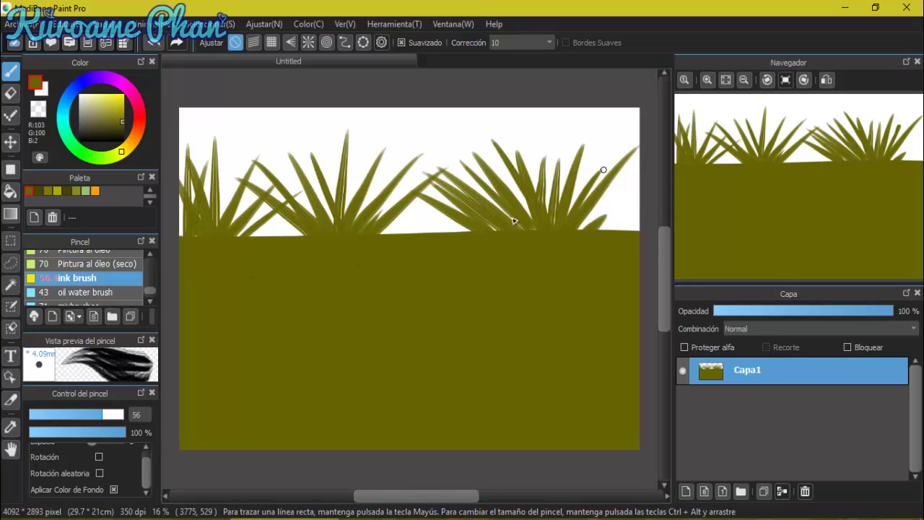
{"action": "left_click_drag", "start_coordinate": [463, 232], "coordinate": [397, 189]}
{"action": "left_click_drag", "start_coordinate": [389, 234], "coordinate": [408, 173]}
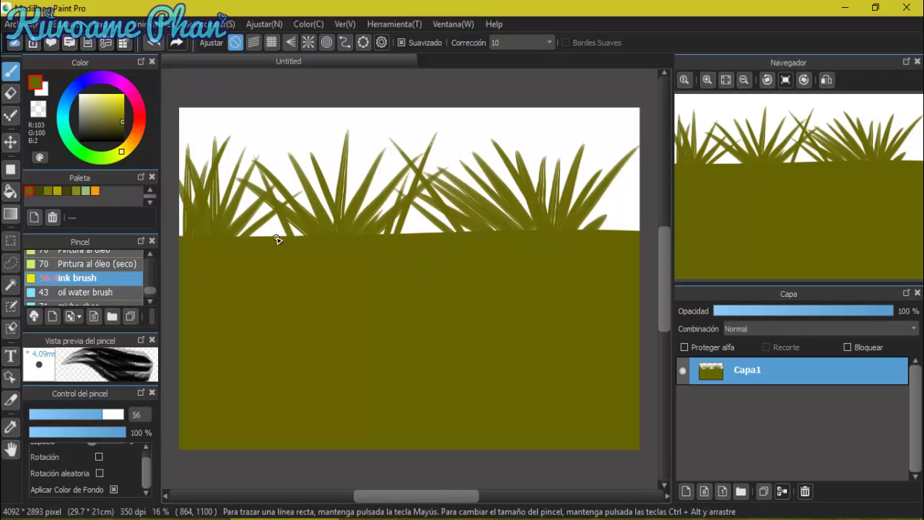
{"action": "left_click_drag", "start_coordinate": [588, 231], "coordinate": [612, 182]}
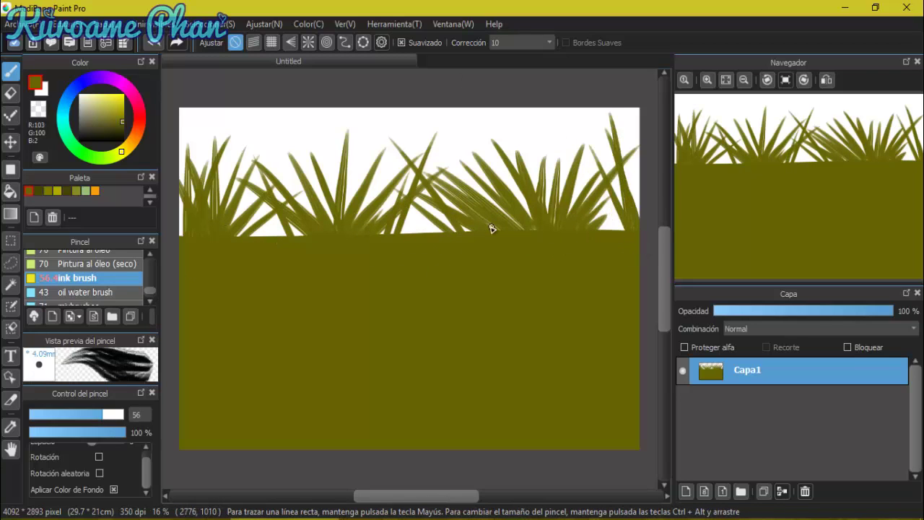
{"action": "left_click_drag", "start_coordinate": [606, 217], "coordinate": [623, 165]}
{"action": "left_click_drag", "start_coordinate": [634, 219], "coordinate": [641, 179]}
- Add fine olive blades among the existing tufts at brush size 30, including beside the canvas's left edge
{"action": "left_click_drag", "start_coordinate": [502, 216], "coordinate": [526, 153]}
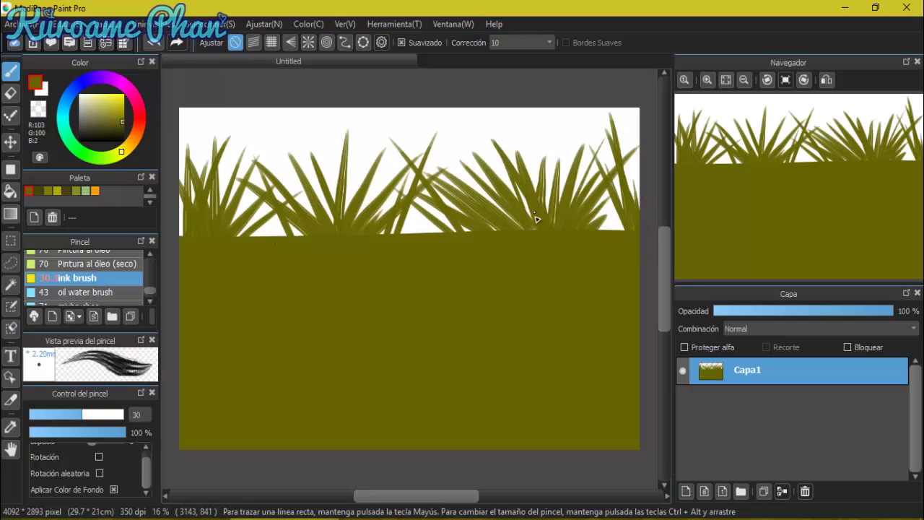
{"action": "left_click_drag", "start_coordinate": [361, 189], "coordinate": [399, 123]}
{"action": "left_click_drag", "start_coordinate": [345, 216], "coordinate": [365, 166]}
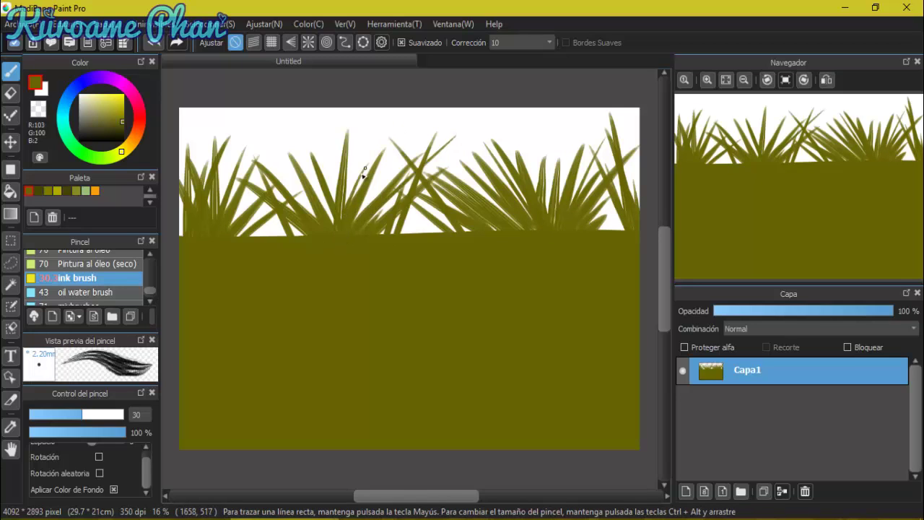
{"action": "left_click_drag", "start_coordinate": [192, 237], "coordinate": [180, 201]}
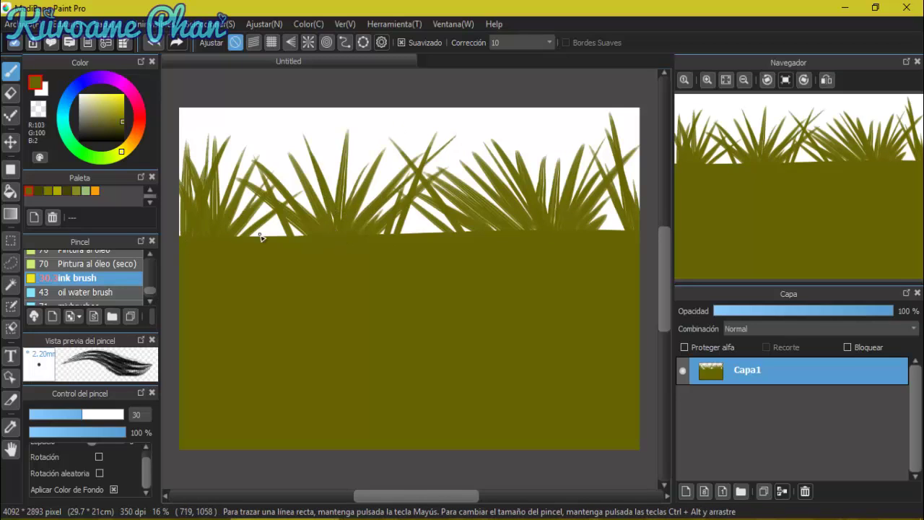
{"action": "left_click_drag", "start_coordinate": [244, 235], "coordinate": [288, 204]}
- Paint long dark olive blades (R 73, G 71, B 2) over the left half of the grass at brush size 101
{"action": "left_click", "coordinate": [38, 190]}
{"action": "left_click_drag", "start_coordinate": [90, 416], "coordinate": [119, 414]}
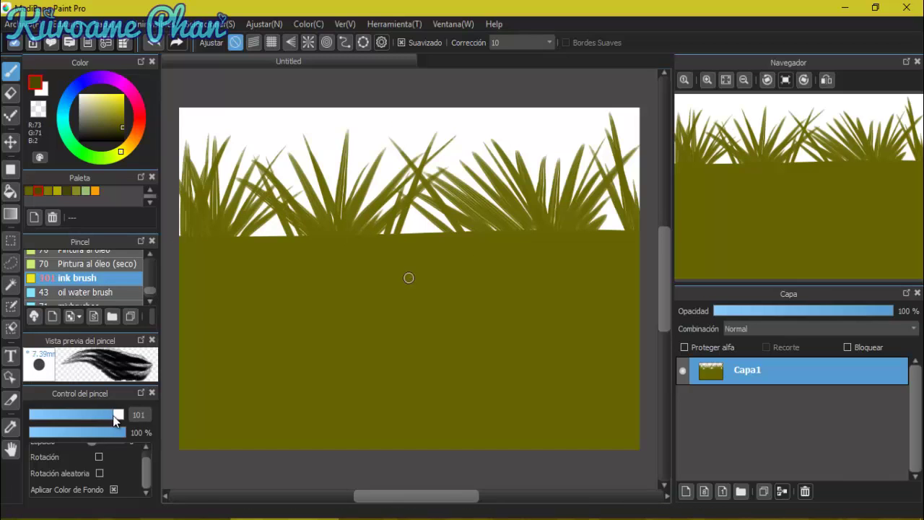
{"action": "mouse_move", "coordinate": [194, 338]}
{"action": "left_mouse_down"}
{"action": "mouse_move", "coordinate": [188, 197]}
{"action": "mouse_move", "coordinate": [185, 212]}
{"action": "mouse_move", "coordinate": [217, 166]}
{"action": "mouse_move", "coordinate": [255, 144]}
{"action": "left_mouse_up"}
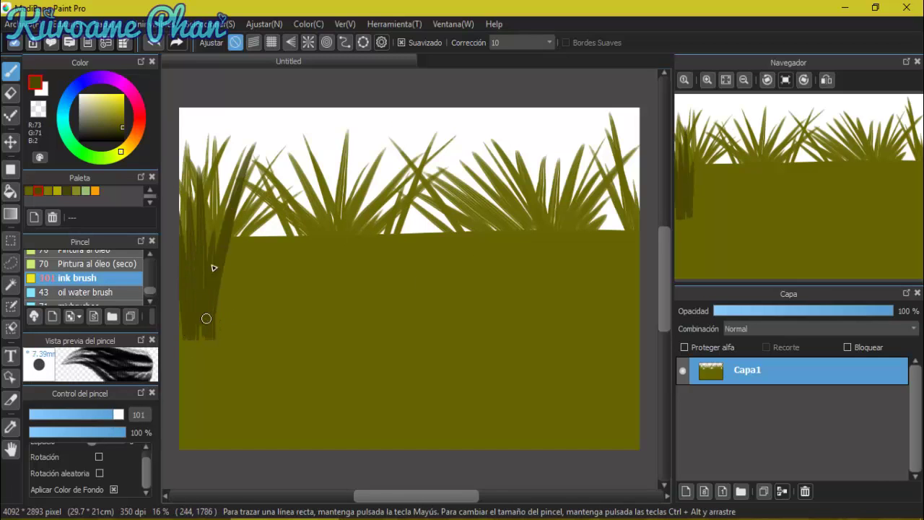
{"action": "key", "text": "ctrl+z"}
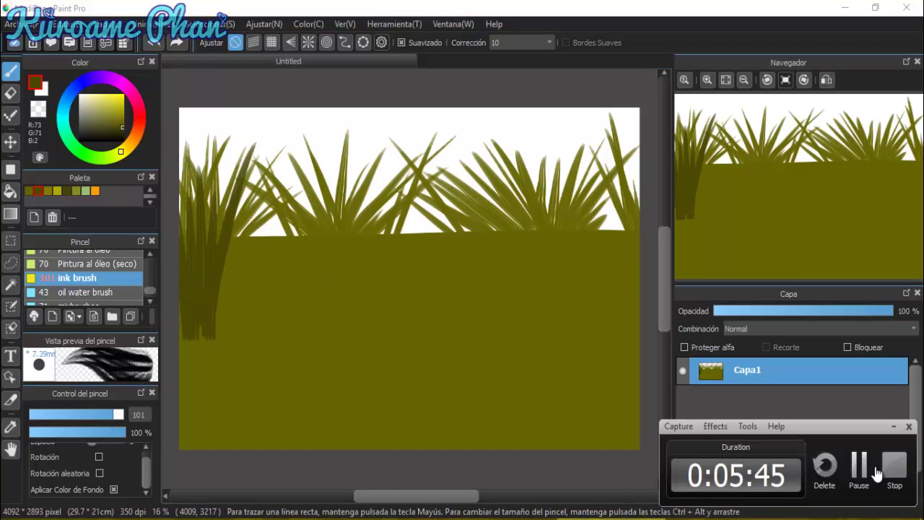
{"action": "left_click_drag", "start_coordinate": [341, 342], "coordinate": [332, 174]}
{"action": "left_click_drag", "start_coordinate": [352, 345], "coordinate": [358, 309]}
{"action": "left_click_drag", "start_coordinate": [333, 342], "coordinate": [289, 202]}
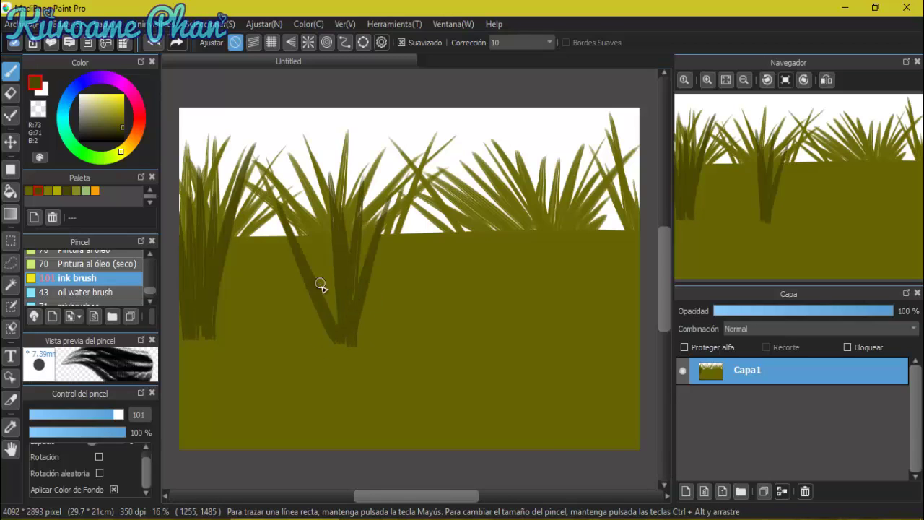
{"action": "left_click_drag", "start_coordinate": [292, 340], "coordinate": [322, 217]}
{"action": "left_click_drag", "start_coordinate": [289, 303], "coordinate": [245, 175]}
{"action": "mouse_move", "coordinate": [238, 330]}
{"action": "left_mouse_down"}
{"action": "mouse_move", "coordinate": [236, 254]}
{"action": "mouse_move", "coordinate": [237, 287]}
{"action": "mouse_move", "coordinate": [293, 135]}
{"action": "left_mouse_up"}
{"action": "left_click_drag", "start_coordinate": [255, 335], "coordinate": [254, 235]}
- Continue the dark olive blades across the center and right part of the grass, starting below the horizon
{"action": "left_click_drag", "start_coordinate": [390, 282], "coordinate": [411, 179]}
{"action": "left_click_drag", "start_coordinate": [442, 322], "coordinate": [426, 182]}
{"action": "left_click_drag", "start_coordinate": [466, 332], "coordinate": [459, 204]}
{"action": "left_click_drag", "start_coordinate": [498, 334], "coordinate": [506, 148]}
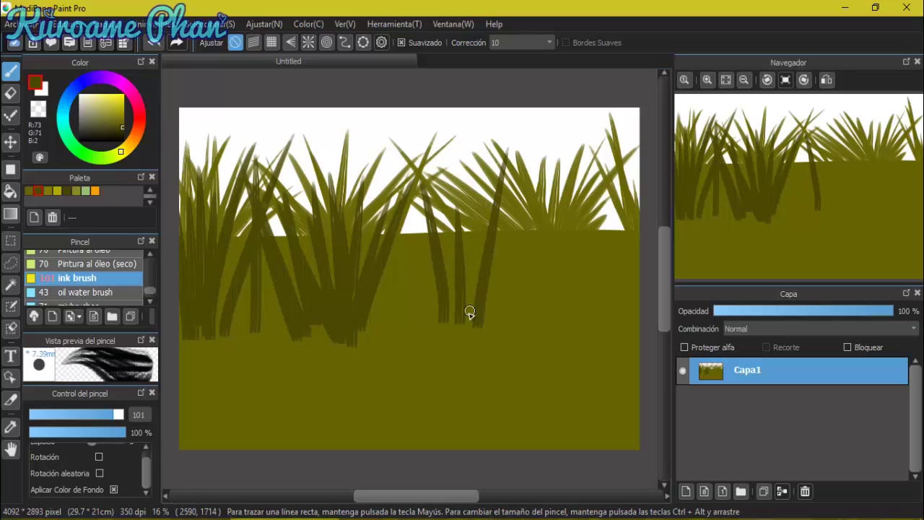
{"action": "left_click_drag", "start_coordinate": [473, 321], "coordinate": [466, 164]}
{"action": "left_click_drag", "start_coordinate": [448, 331], "coordinate": [426, 206]}
{"action": "left_click_drag", "start_coordinate": [482, 327], "coordinate": [524, 185]}
{"action": "left_click_drag", "start_coordinate": [517, 322], "coordinate": [527, 192]}
{"action": "left_click_drag", "start_coordinate": [558, 325], "coordinate": [548, 170]}
{"action": "left_click_drag", "start_coordinate": [570, 303], "coordinate": [588, 137]}
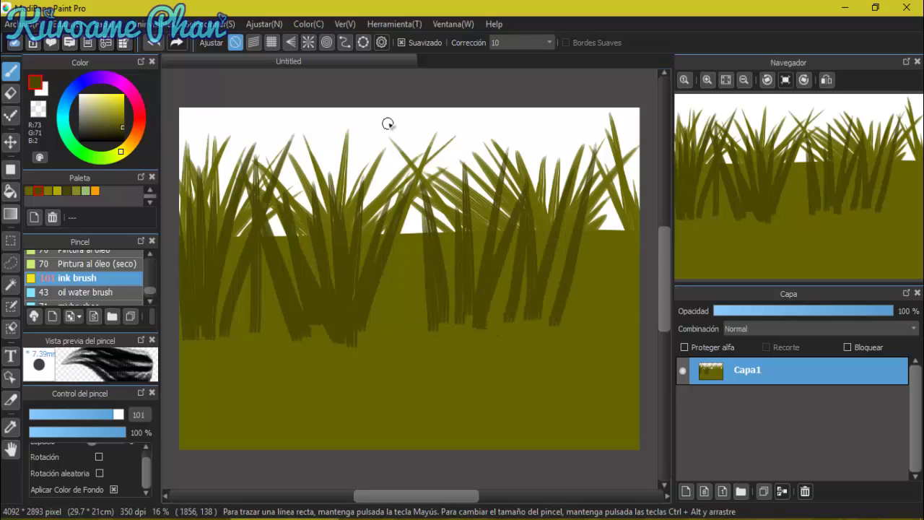
- Set the stroke correction to 7 and paint dark olive blades at the right edge and in the central gaps
{"action": "left_click", "coordinate": [549, 43]}
{"action": "left_click", "coordinate": [511, 109]}
{"action": "left_click_drag", "start_coordinate": [630, 325], "coordinate": [623, 186]}
{"action": "left_click_drag", "start_coordinate": [630, 303], "coordinate": [599, 186]}
{"action": "left_click_drag", "start_coordinate": [566, 312], "coordinate": [586, 264]}
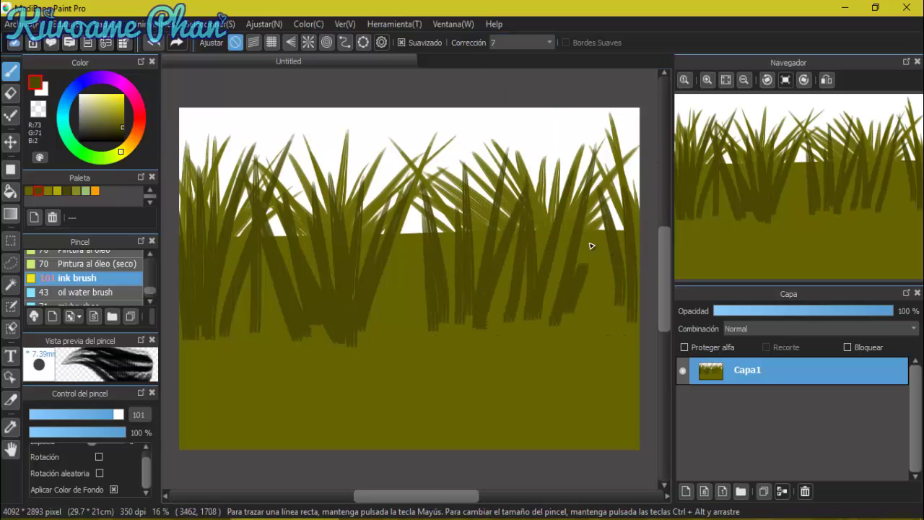
{"action": "left_click_drag", "start_coordinate": [548, 300], "coordinate": [577, 191]}
{"action": "left_click_drag", "start_coordinate": [426, 325], "coordinate": [419, 190]}
{"action": "left_click_drag", "start_coordinate": [381, 329], "coordinate": [408, 208]}
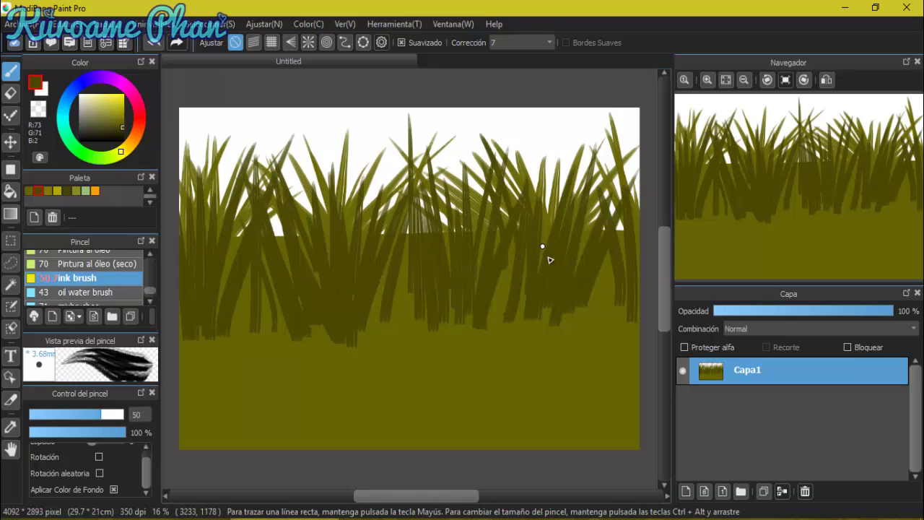
- Thicken the grass band with thinner blades at brush size 50, alternating dark olive and the original olive
{"action": "left_click_drag", "start_coordinate": [381, 345], "coordinate": [401, 258]}
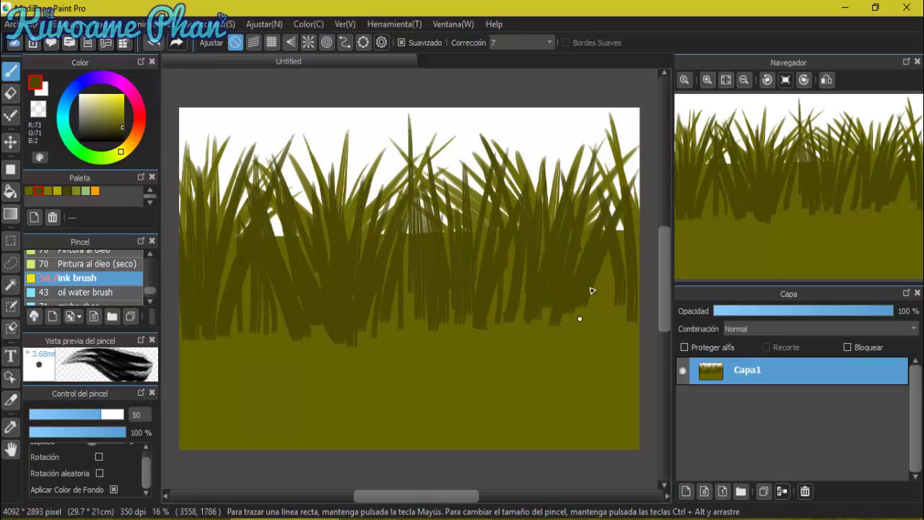
{"action": "left_click_drag", "start_coordinate": [282, 235], "coordinate": [269, 132]}
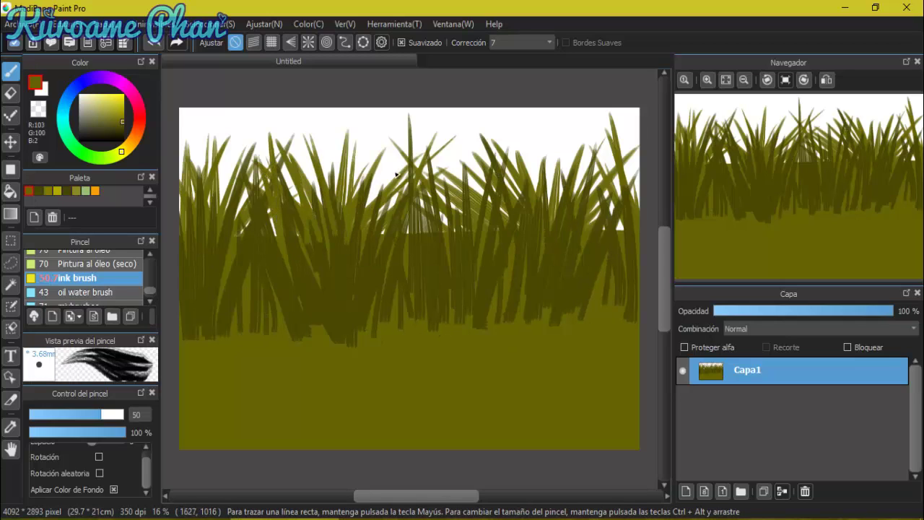
{"action": "mouse_move", "coordinate": [396, 174]}
{"action": "left_mouse_down"}
{"action": "mouse_move", "coordinate": [454, 135]}
{"action": "mouse_move", "coordinate": [543, 257]}
{"action": "mouse_move", "coordinate": [548, 157]}
{"action": "left_mouse_up"}
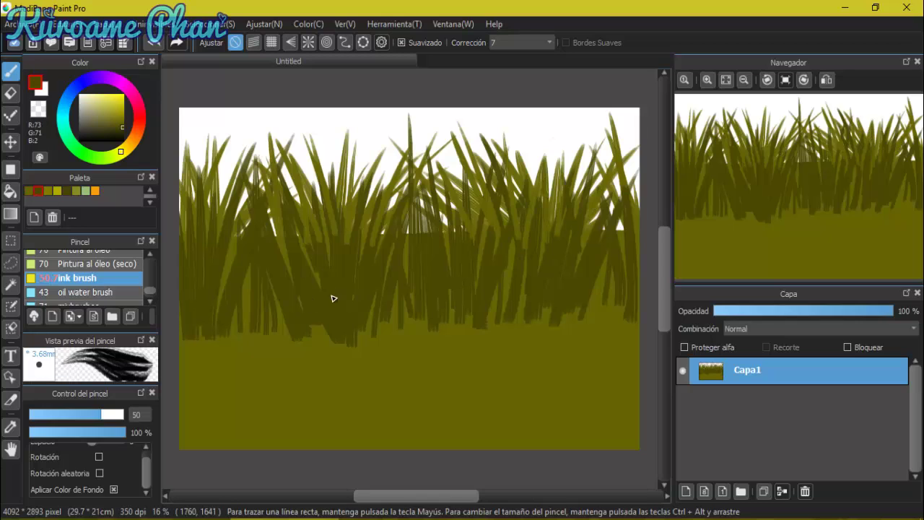
{"action": "left_click_drag", "start_coordinate": [512, 280], "coordinate": [500, 200]}
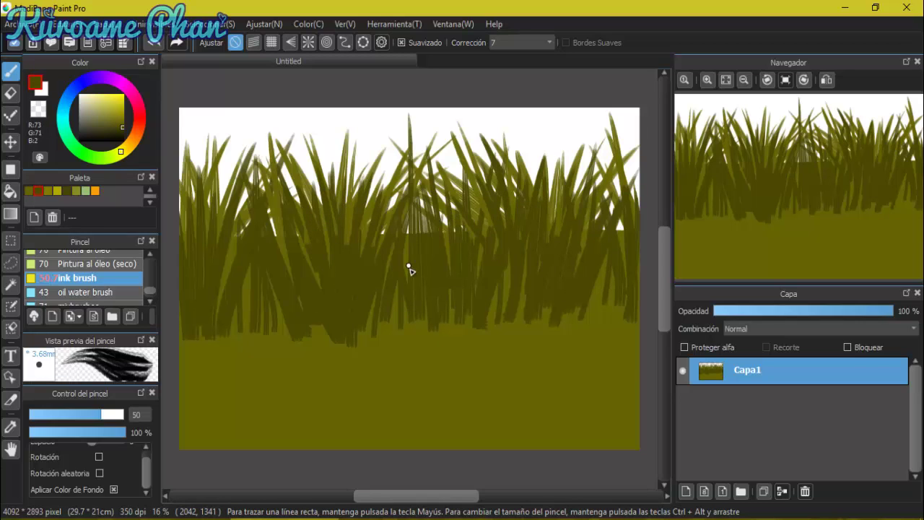
- Paint lighter olive foreground blades (R 129, G 125, B 2) at the far left of the canvas with brush size 81
{"action": "left_click", "coordinate": [47, 190]}
{"action": "left_click", "coordinate": [110, 415]}
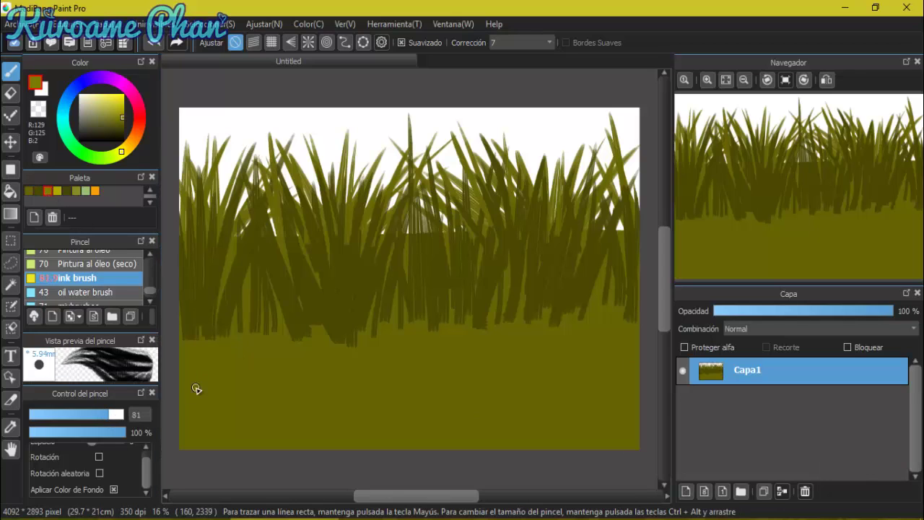
{"action": "left_click_drag", "start_coordinate": [189, 393], "coordinate": [193, 346]}
{"action": "left_click_drag", "start_coordinate": [212, 311], "coordinate": [205, 229]}
{"action": "left_click_drag", "start_coordinate": [238, 375], "coordinate": [217, 209]}
{"action": "left_click_drag", "start_coordinate": [271, 364], "coordinate": [261, 267]}
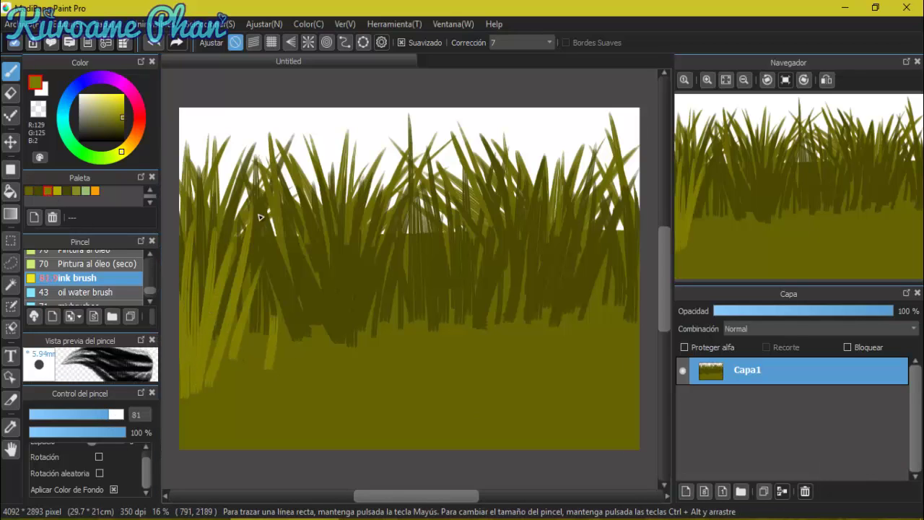
{"action": "left_click_drag", "start_coordinate": [278, 318], "coordinate": [267, 210]}
{"action": "left_click_drag", "start_coordinate": [291, 323], "coordinate": [288, 214]}
{"action": "left_click_drag", "start_coordinate": [256, 386], "coordinate": [244, 230]}
{"action": "left_click_drag", "start_coordinate": [229, 437], "coordinate": [224, 326]}
{"action": "left_click_drag", "start_coordinate": [211, 448], "coordinate": [210, 417]}
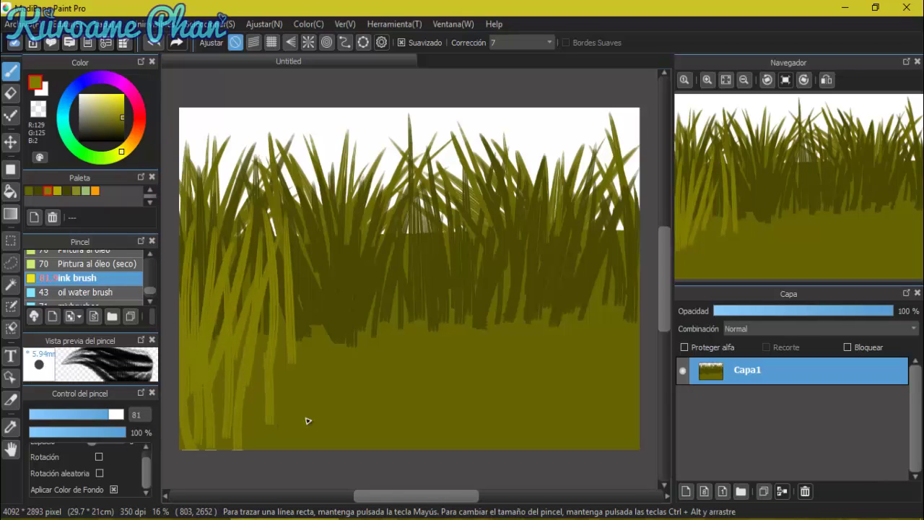
- Extend the lighter olive blades from the lower left toward the canvas center
{"action": "left_click_drag", "start_coordinate": [289, 442], "coordinate": [296, 331]}
{"action": "left_click_drag", "start_coordinate": [257, 439], "coordinate": [260, 322]}
{"action": "left_click_drag", "start_coordinate": [303, 423], "coordinate": [299, 274]}
{"action": "left_click_drag", "start_coordinate": [294, 329], "coordinate": [292, 244]}
{"action": "mouse_move", "coordinate": [341, 415]}
{"action": "left_mouse_down"}
{"action": "mouse_move", "coordinate": [315, 255]}
{"action": "mouse_move", "coordinate": [328, 311]}
{"action": "left_mouse_up"}
{"action": "left_click_drag", "start_coordinate": [355, 379], "coordinate": [348, 340]}
{"action": "left_click_drag", "start_coordinate": [375, 375], "coordinate": [347, 233]}
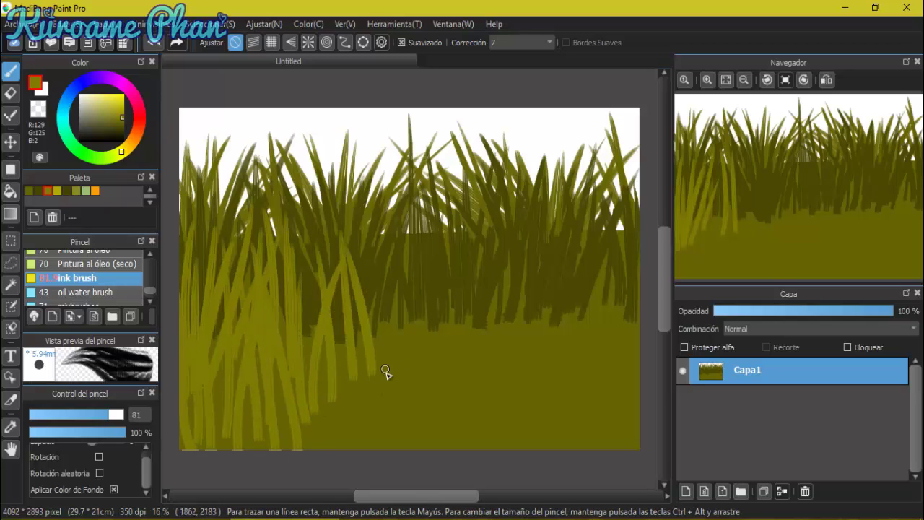
- Paint long lighter olive blades through the middle of the canvas, overlapping the dark grass band
{"action": "left_click_drag", "start_coordinate": [385, 364], "coordinate": [383, 227]}
{"action": "left_click_drag", "start_coordinate": [388, 389], "coordinate": [433, 236]}
{"action": "left_click_drag", "start_coordinate": [428, 424], "coordinate": [423, 302]}
{"action": "left_click_drag", "start_coordinate": [447, 411], "coordinate": [439, 353]}
{"action": "left_click_drag", "start_coordinate": [470, 399], "coordinate": [473, 259]}
{"action": "left_click_drag", "start_coordinate": [433, 354], "coordinate": [432, 287]}
{"action": "left_click_drag", "start_coordinate": [454, 361], "coordinate": [452, 211]}
{"action": "left_click_drag", "start_coordinate": [409, 381], "coordinate": [415, 239]}
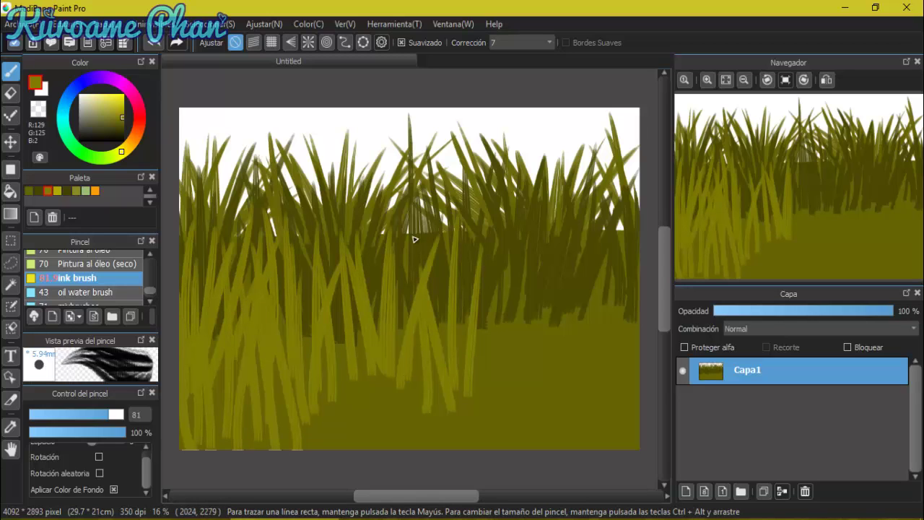
{"action": "left_click_drag", "start_coordinate": [334, 353], "coordinate": [340, 232]}
{"action": "mouse_move", "coordinate": [344, 426]}
{"action": "left_mouse_down"}
{"action": "mouse_move", "coordinate": [334, 378]}
{"action": "mouse_move", "coordinate": [355, 191]}
{"action": "left_mouse_up"}
{"action": "left_click_drag", "start_coordinate": [429, 390], "coordinate": [404, 137]}
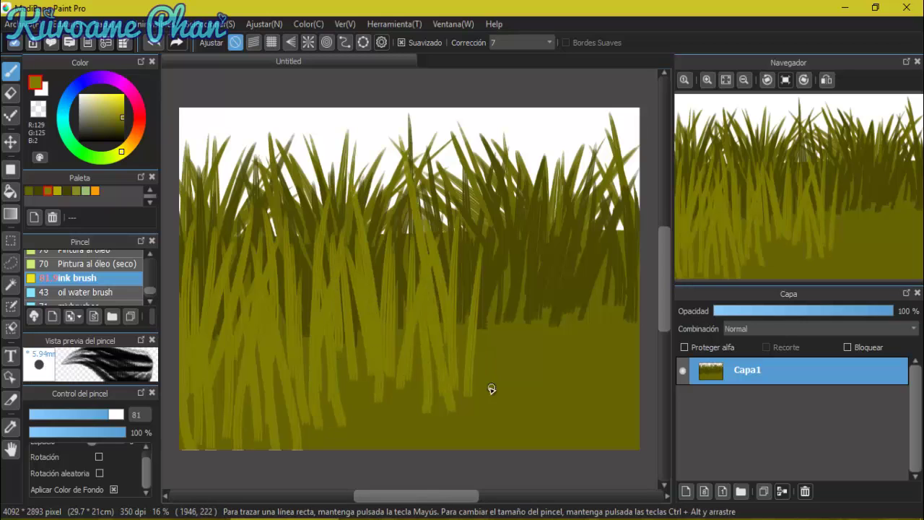
- Paint lighter olive blades over the right part of the canvas, from the lower ground up into the dark grass
{"action": "left_click_drag", "start_coordinate": [482, 411], "coordinate": [514, 216]}
{"action": "left_click_drag", "start_coordinate": [499, 400], "coordinate": [551, 207]}
{"action": "left_click_drag", "start_coordinate": [538, 415], "coordinate": [556, 206]}
{"action": "left_click_drag", "start_coordinate": [574, 426], "coordinate": [604, 205]}
{"action": "left_click_drag", "start_coordinate": [607, 387], "coordinate": [636, 327]}
{"action": "left_click_drag", "start_coordinate": [591, 417], "coordinate": [602, 207]}
{"action": "left_click_drag", "start_coordinate": [557, 412], "coordinate": [550, 229]}
{"action": "left_click_drag", "start_coordinate": [574, 395], "coordinate": [586, 279]}
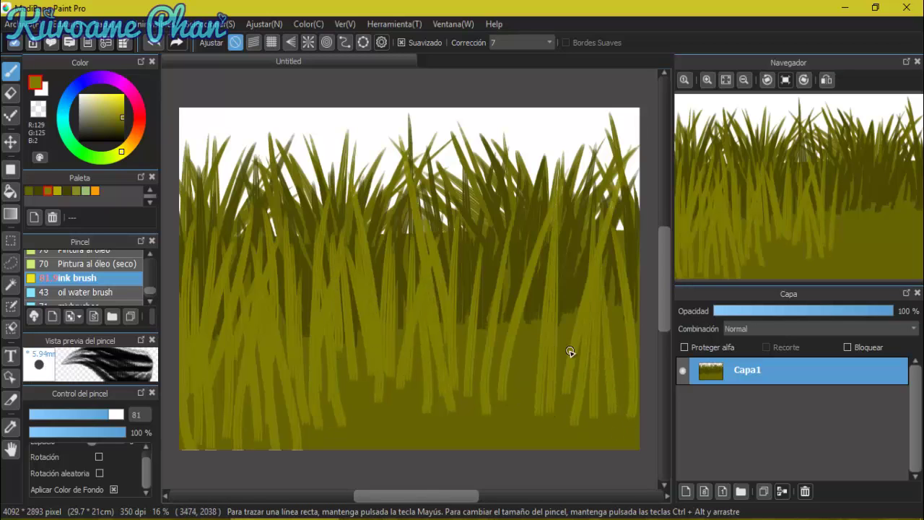
{"action": "left_click_drag", "start_coordinate": [571, 374], "coordinate": [600, 175]}
{"action": "left_click_drag", "start_coordinate": [485, 349], "coordinate": [462, 197]}
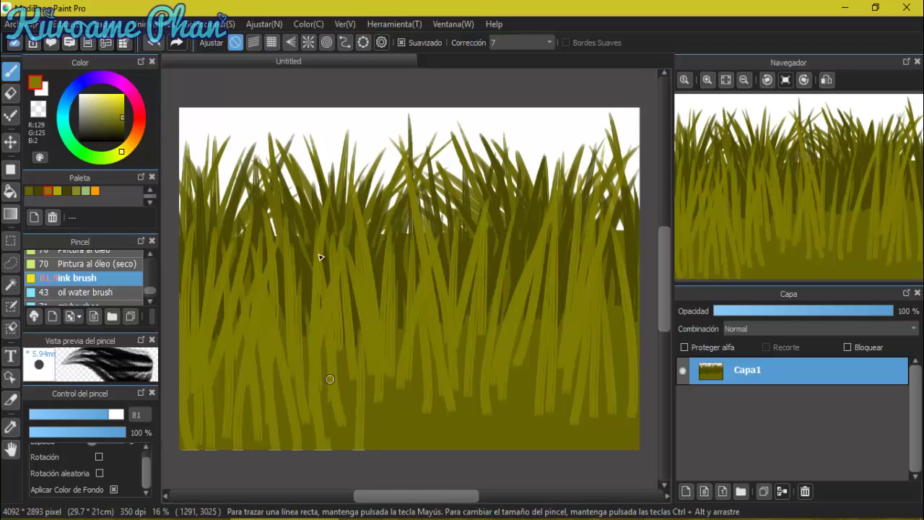
- Fill the bare lower ground from the canvas center to the right edge with more olive blades (R 129, G 125, B 2)
{"action": "left_click_drag", "start_coordinate": [482, 449], "coordinate": [508, 265]}
{"action": "left_click_drag", "start_coordinate": [507, 449], "coordinate": [520, 367]}
{"action": "left_click_drag", "start_coordinate": [522, 445], "coordinate": [538, 406]}
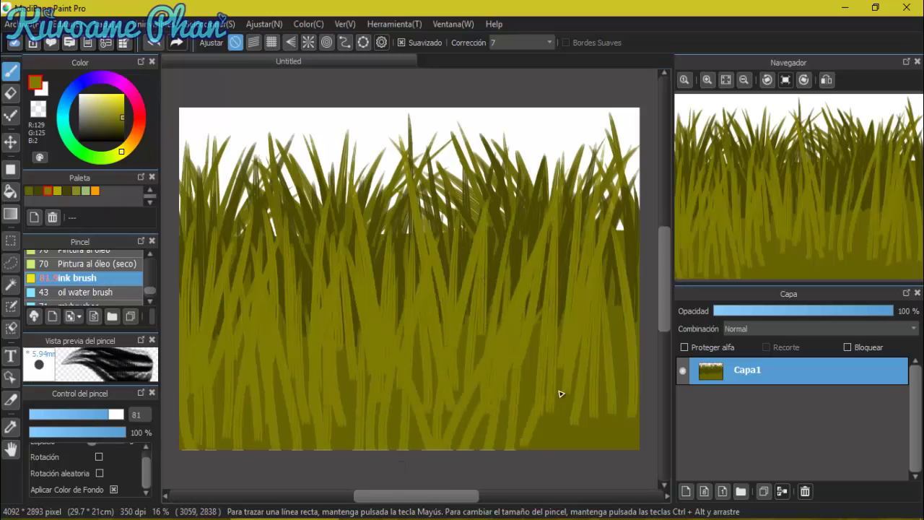
{"action": "left_click_drag", "start_coordinate": [606, 448], "coordinate": [615, 253]}
{"action": "left_click_drag", "start_coordinate": [634, 448], "coordinate": [618, 230]}
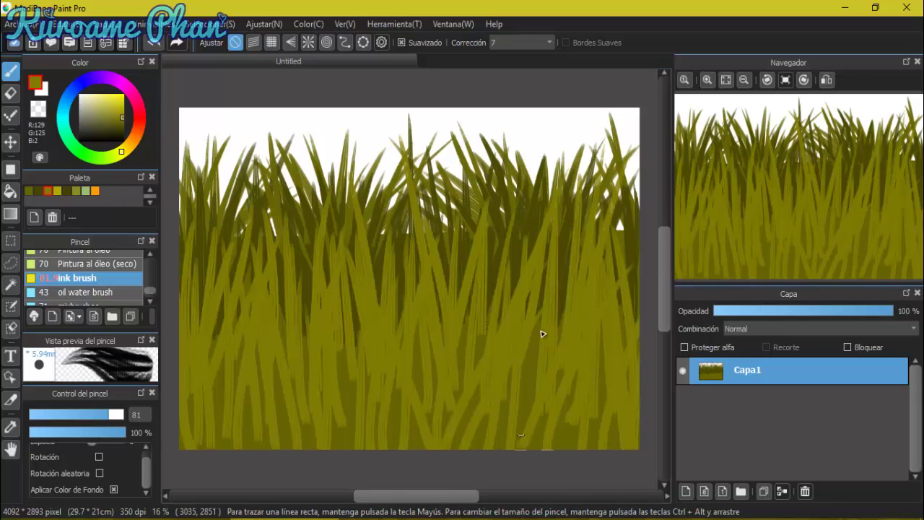
{"action": "left_click_drag", "start_coordinate": [312, 369], "coordinate": [325, 330]}
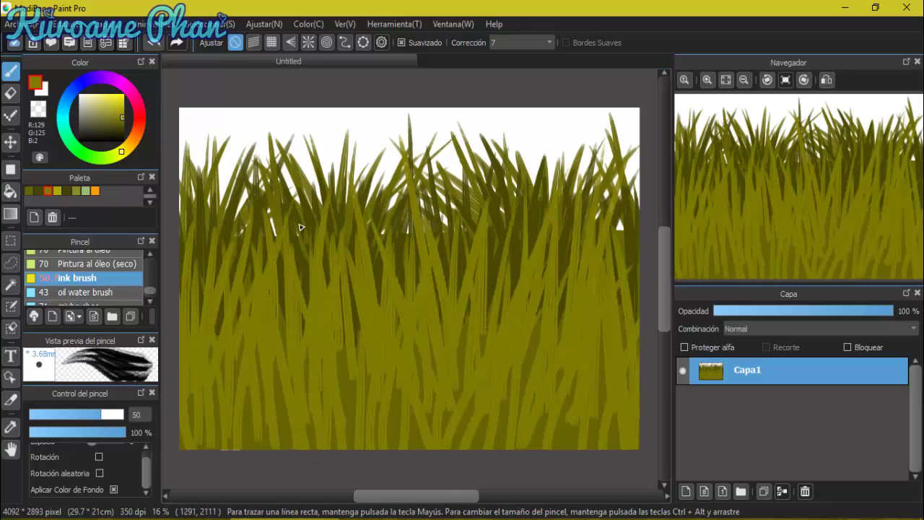
- Paint bright yellow-olive blades (R 175, G 170, B 2) at brush size 81 along the lower left of the canvas
{"action": "left_click", "coordinate": [57, 190]}
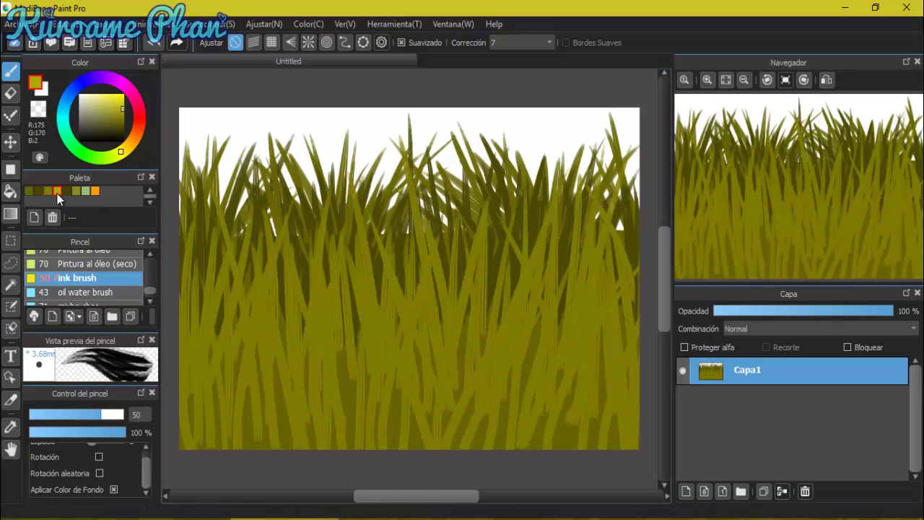
{"action": "left_click_drag", "start_coordinate": [217, 376], "coordinate": [205, 415]}
{"action": "left_click_drag", "start_coordinate": [192, 449], "coordinate": [203, 354]}
{"action": "left_click_drag", "start_coordinate": [231, 455], "coordinate": [217, 285]}
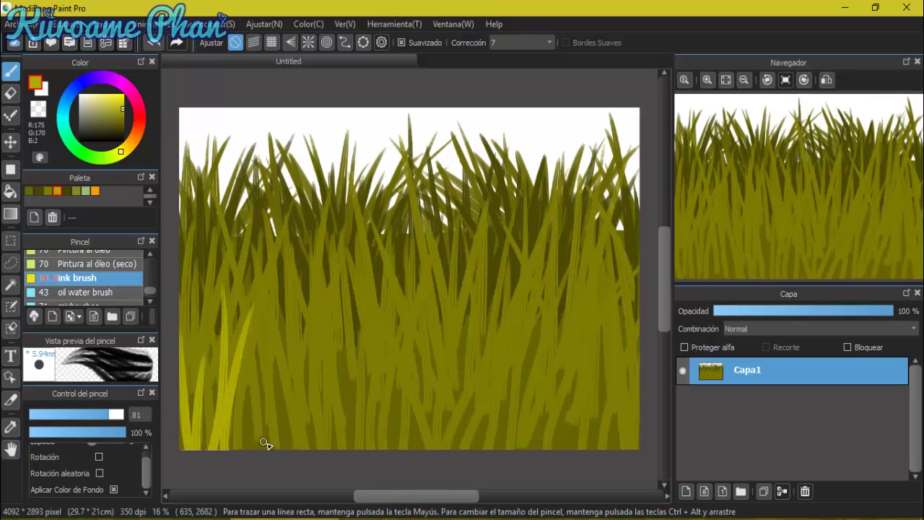
{"action": "mouse_move", "coordinate": [285, 455]}
{"action": "left_mouse_down"}
{"action": "mouse_move", "coordinate": [231, 329]}
{"action": "mouse_move", "coordinate": [285, 296]}
{"action": "left_mouse_up"}
{"action": "left_click_drag", "start_coordinate": [317, 455], "coordinate": [350, 318]}
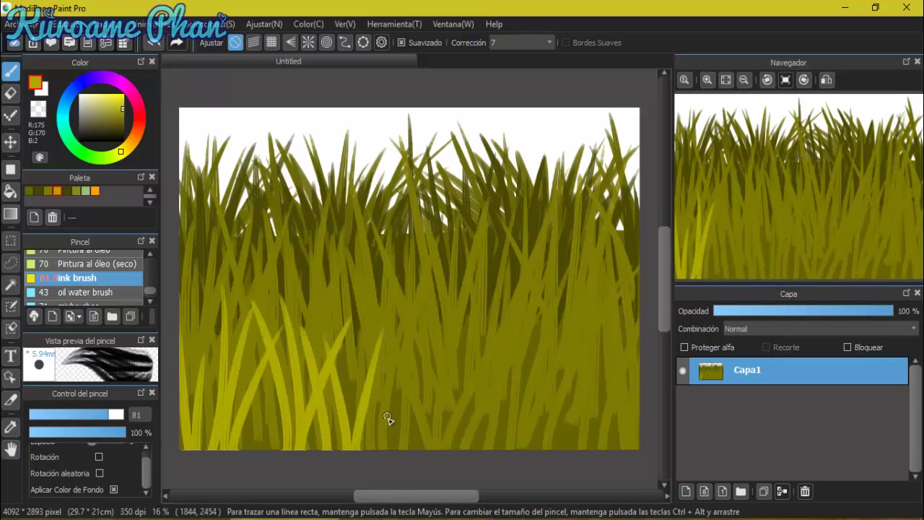
- Continue the bright yellow-olive blades along the lower edge from the canvas center toward the right, crossing some of them
{"action": "left_click_drag", "start_coordinate": [424, 455], "coordinate": [379, 316]}
{"action": "left_click_drag", "start_coordinate": [437, 455], "coordinate": [375, 313]}
{"action": "left_click_drag", "start_coordinate": [452, 466], "coordinate": [535, 315]}
{"action": "left_click_drag", "start_coordinate": [513, 464], "coordinate": [473, 302]}
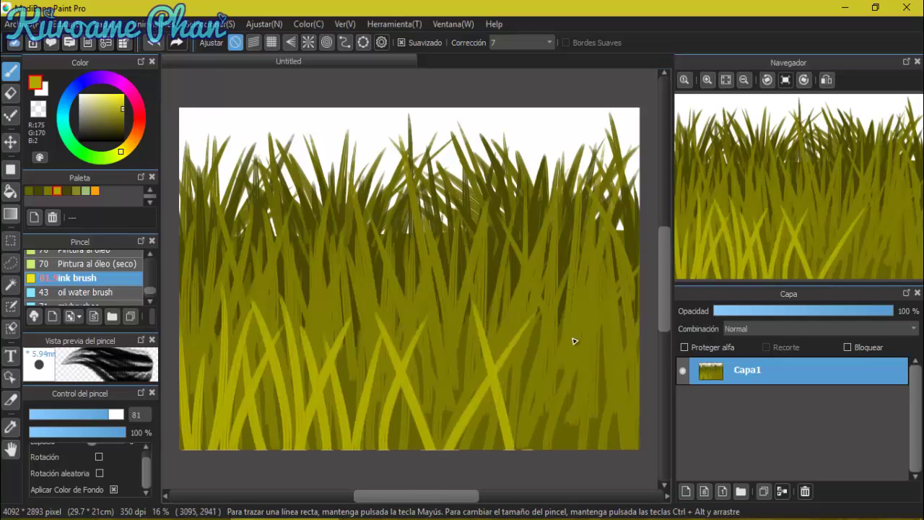
{"action": "mouse_move", "coordinate": [574, 459]}
{"action": "left_mouse_down"}
{"action": "mouse_move", "coordinate": [558, 303]}
{"action": "mouse_move", "coordinate": [527, 303]}
{"action": "left_mouse_up"}
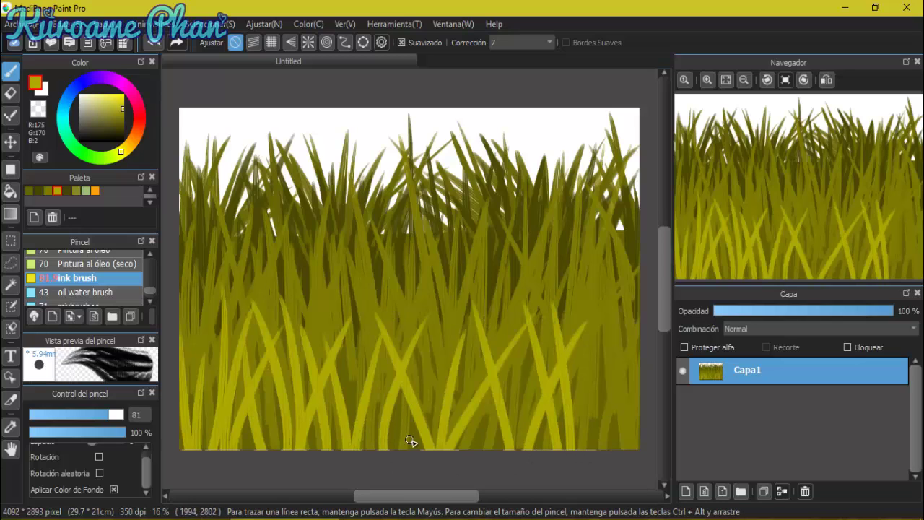
- Add crossing bright yellow-olive blades in the lower right corner of the canvas
{"action": "left_click_drag", "start_coordinate": [582, 457], "coordinate": [604, 330]}
{"action": "key", "text": "ctrl+z"}
{"action": "mouse_move", "coordinate": [614, 454]}
{"action": "left_mouse_down"}
{"action": "mouse_move", "coordinate": [632, 340]}
{"action": "mouse_move", "coordinate": [621, 282]}
{"action": "left_mouse_up"}
{"action": "key", "text": "ctrl+z"}
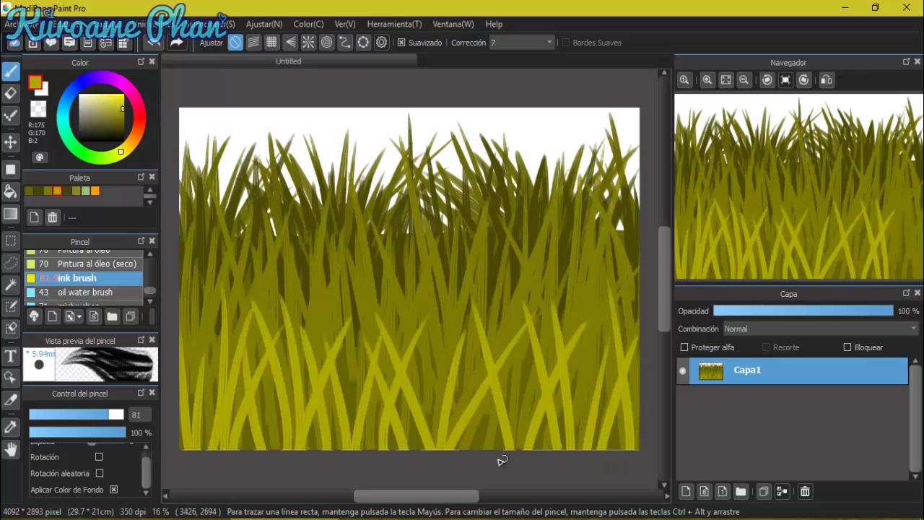
- Thicken the bright foreground row with additional blades across the canvas, reducing the brush size to 62
{"action": "mouse_move", "coordinate": [417, 423]}
{"action": "left_mouse_down"}
{"action": "mouse_move", "coordinate": [343, 450]}
{"action": "mouse_move", "coordinate": [298, 438]}
{"action": "mouse_move", "coordinate": [329, 278]}
{"action": "left_mouse_up"}
{"action": "left_click_drag", "start_coordinate": [376, 449], "coordinate": [357, 231]}
{"action": "left_click_drag", "start_coordinate": [441, 454], "coordinate": [443, 268]}
{"action": "left_click_drag", "start_coordinate": [477, 427], "coordinate": [471, 293]}
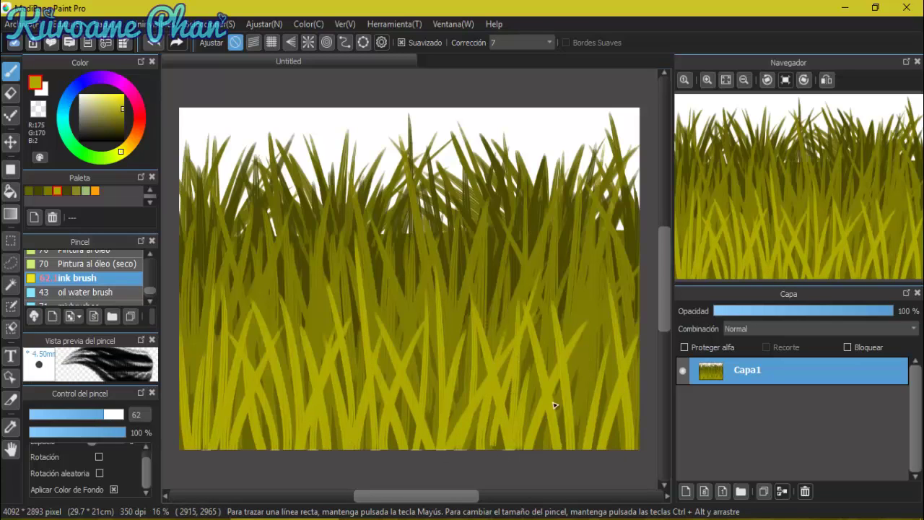
{"action": "left_click_drag", "start_coordinate": [575, 448], "coordinate": [598, 317]}
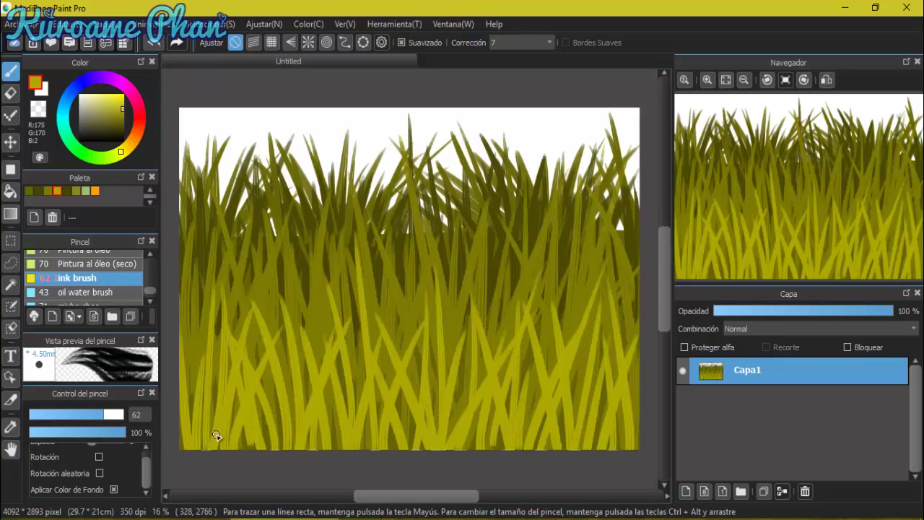
{"action": "key", "text": "ctrl+z"}
{"action": "mouse_move", "coordinate": [192, 450]}
{"action": "left_mouse_down"}
{"action": "mouse_move", "coordinate": [209, 309]}
{"action": "mouse_move", "coordinate": [231, 250]}
{"action": "mouse_move", "coordinate": [194, 308]}
{"action": "left_mouse_up"}
{"action": "key", "text": "ctrl+z"}
{"action": "key", "text": "ctrl+z"}
- Paint thin bright yellow-olive blades between the existing ones in the left half and center with brush size 40
{"action": "key", "text": "bracketleft"}
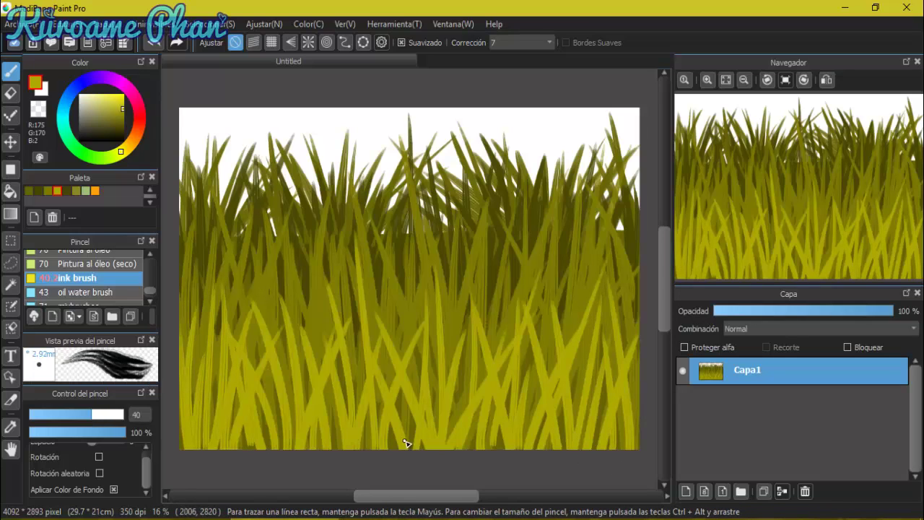
{"action": "left_click_drag", "start_coordinate": [328, 460], "coordinate": [318, 309]}
{"action": "left_click_drag", "start_coordinate": [281, 439], "coordinate": [273, 397]}
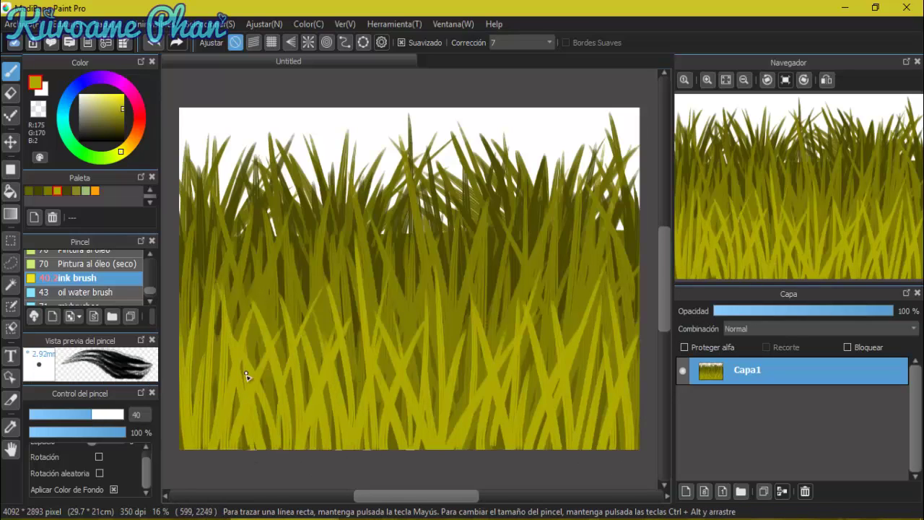
{"action": "left_click_drag", "start_coordinate": [396, 352], "coordinate": [414, 270]}
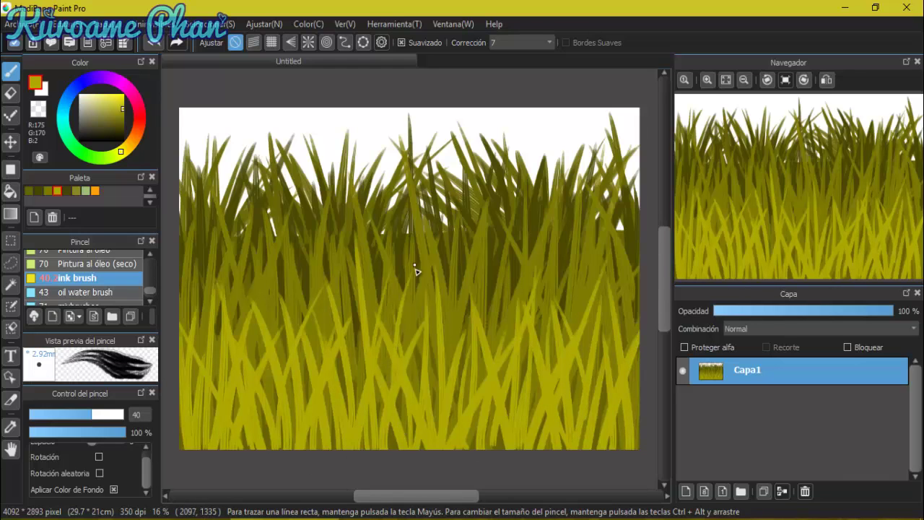
{"action": "left_click_drag", "start_coordinate": [265, 417], "coordinate": [254, 319]}
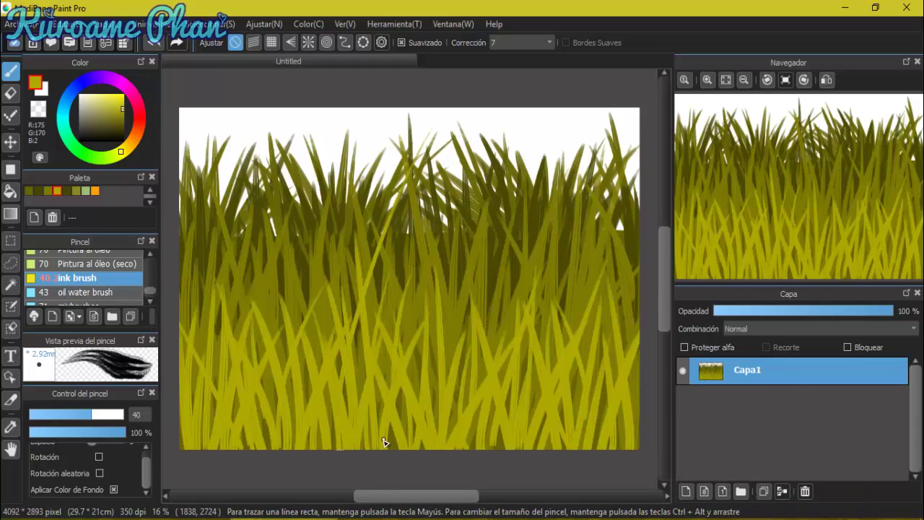
- Paint tall, wide bright yellow-olive blades across the canvas with brush size 93, reaching up into the dark grass
{"action": "key", "text": "bracketright"}
{"action": "key", "text": "bracketright"}
{"action": "key", "text": "bracketright"}
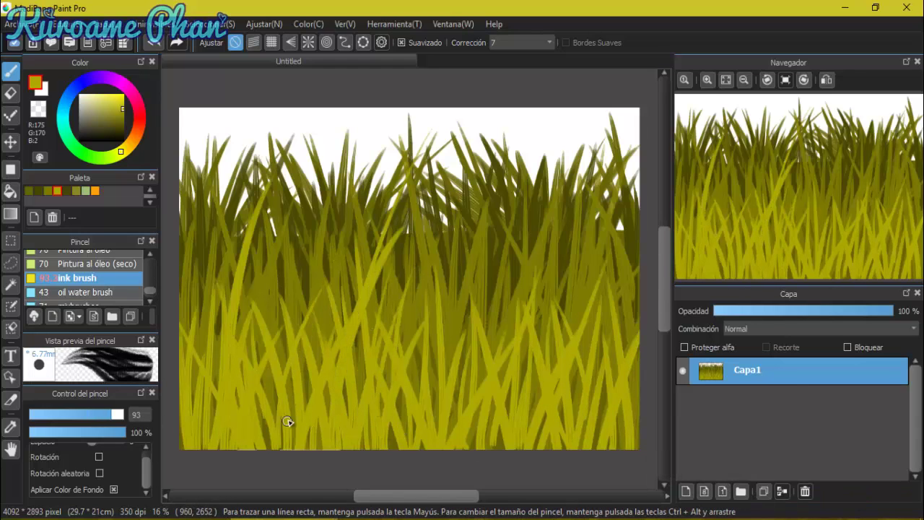
{"action": "left_click_drag", "start_coordinate": [288, 422], "coordinate": [296, 167]}
{"action": "left_click_drag", "start_coordinate": [494, 361], "coordinate": [554, 166]}
{"action": "left_click_drag", "start_coordinate": [589, 374], "coordinate": [582, 243]}
{"action": "left_click_drag", "start_coordinate": [448, 389], "coordinate": [480, 220]}
{"action": "left_click_drag", "start_coordinate": [197, 338], "coordinate": [186, 221]}
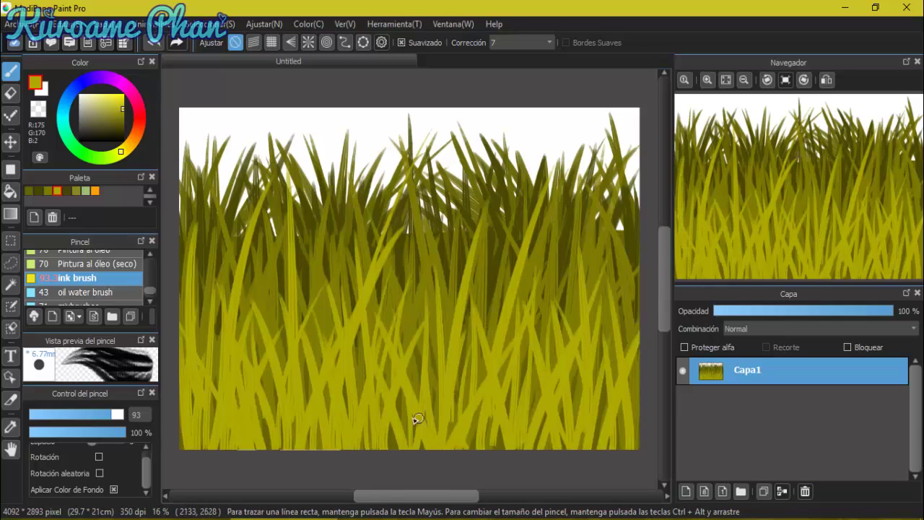
{"action": "left_click_drag", "start_coordinate": [417, 419], "coordinate": [426, 198]}
- Switch to dark olive (R 70, G 68, B 2), try tall dark blades at the left with brush size 93, and undo them
{"action": "left_click", "coordinate": [66, 191]}
{"action": "mouse_move", "coordinate": [189, 452]}
{"action": "left_mouse_down"}
{"action": "mouse_move", "coordinate": [202, 257]}
{"action": "mouse_move", "coordinate": [293, 203]}
{"action": "left_mouse_up"}
{"action": "key", "text": "ctrl+z"}
{"action": "key", "text": "ctrl+z"}
{"action": "key", "text": "ctrl+z"}
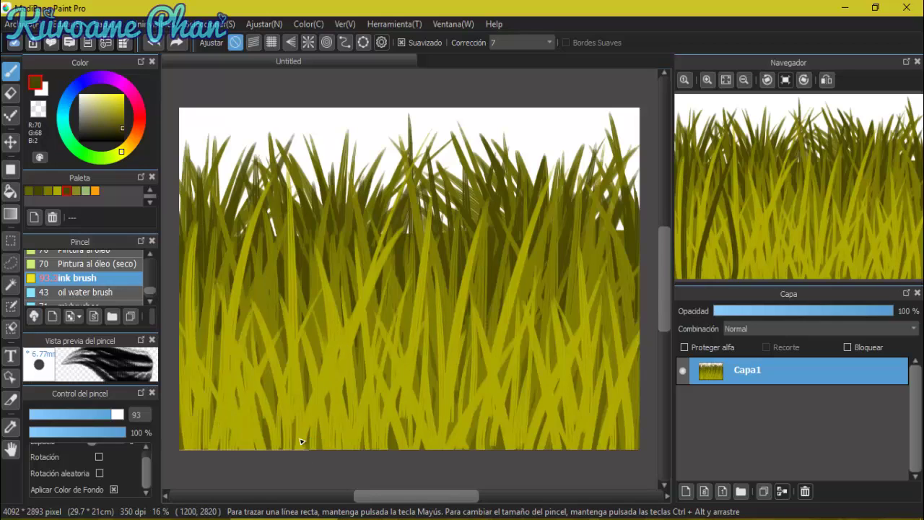
- Paint dark olive blades over the bright foreground from the right edge to the canvas center with brush size 79
{"action": "key", "text": "bracketleft"}
{"action": "key", "text": "bracketleft"}
{"action": "left_click_drag", "start_coordinate": [614, 448], "coordinate": [610, 370]}
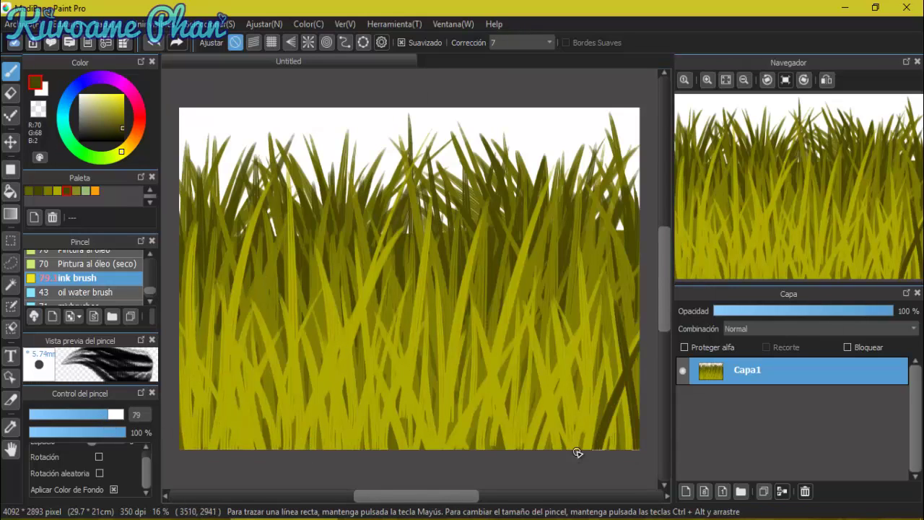
{"action": "left_click_drag", "start_coordinate": [577, 452], "coordinate": [567, 286]}
{"action": "left_click_drag", "start_coordinate": [552, 449], "coordinate": [505, 267]}
{"action": "left_click_drag", "start_coordinate": [455, 449], "coordinate": [519, 339]}
{"action": "mouse_move", "coordinate": [433, 449]}
{"action": "left_mouse_down"}
{"action": "mouse_move", "coordinate": [377, 297]}
{"action": "mouse_move", "coordinate": [336, 307]}
{"action": "mouse_move", "coordinate": [354, 329]}
{"action": "left_mouse_up"}
{"action": "key", "text": "ctrl+z"}
- Extend the dark olive foreground blades from the canvas center to the left edge
{"action": "left_click_drag", "start_coordinate": [347, 449], "coordinate": [395, 346]}
{"action": "left_click_drag", "start_coordinate": [333, 449], "coordinate": [310, 304]}
{"action": "mouse_move", "coordinate": [291, 450]}
{"action": "left_mouse_down"}
{"action": "mouse_move", "coordinate": [296, 211]}
{"action": "mouse_move", "coordinate": [236, 285]}
{"action": "left_mouse_up"}
{"action": "left_click_drag", "start_coordinate": [249, 449], "coordinate": [205, 273]}
{"action": "left_click_drag", "start_coordinate": [205, 449], "coordinate": [187, 331]}
{"action": "left_click_drag", "start_coordinate": [234, 449], "coordinate": [212, 247]}
{"action": "left_click_drag", "start_coordinate": [306, 449], "coordinate": [317, 354]}
{"action": "left_click_drag", "start_coordinate": [372, 450], "coordinate": [336, 312]}
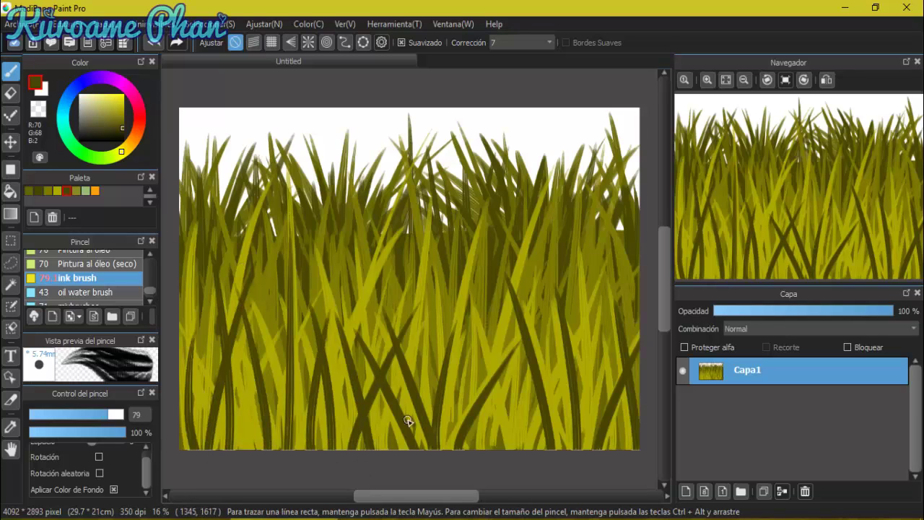
- Add crossing dark olive blades right of center and one more in the left part of the foreground
{"action": "left_click_drag", "start_coordinate": [485, 456], "coordinate": [517, 323]}
{"action": "left_click_drag", "start_coordinate": [580, 447], "coordinate": [603, 257]}
{"action": "left_click_drag", "start_coordinate": [249, 449], "coordinate": [259, 290]}
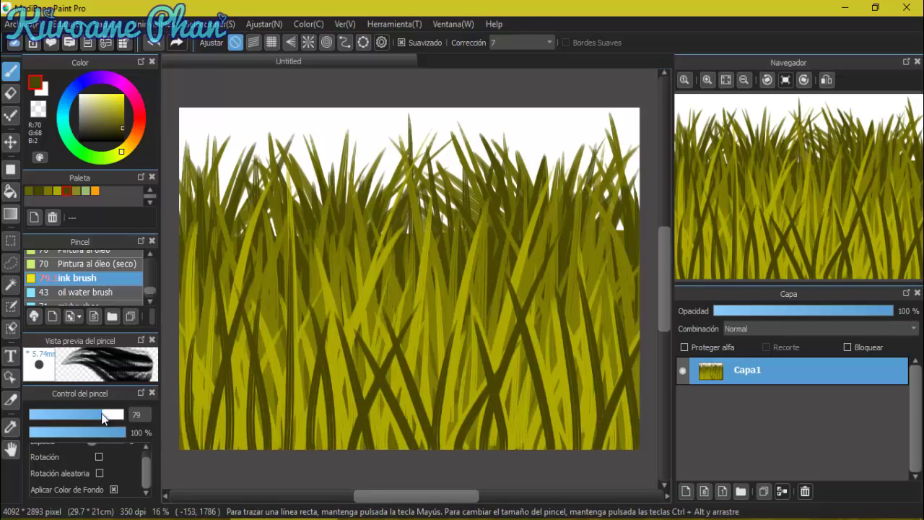
- Paint thinner dark olive blades with brush size 53 through the left and middle foreground
{"action": "left_click_drag", "start_coordinate": [202, 449], "coordinate": [244, 263]}
{"action": "key", "text": "ctrl+z"}
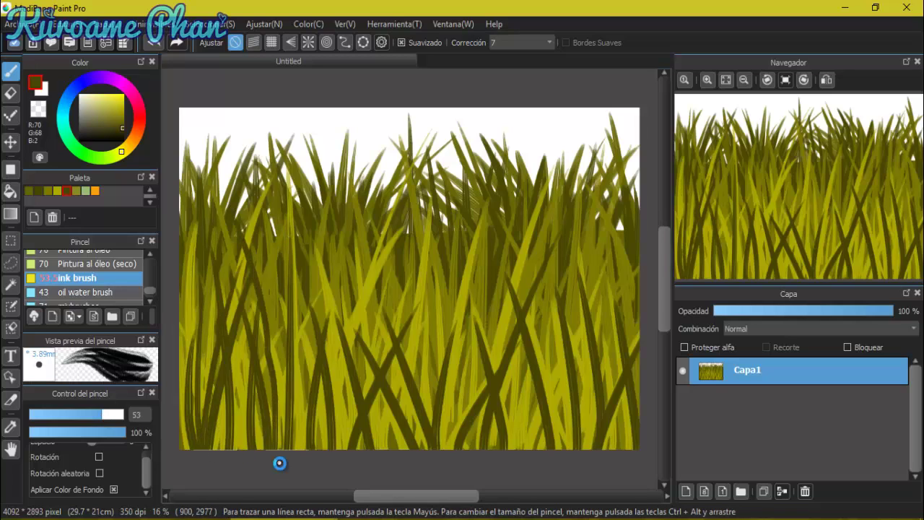
{"action": "key", "text": "ctrl+z"}
{"action": "left_click_drag", "start_coordinate": [285, 427], "coordinate": [255, 243]}
{"action": "left_click_drag", "start_coordinate": [345, 453], "coordinate": [349, 293]}
{"action": "key", "text": "ctrl+z"}
{"action": "left_click_drag", "start_coordinate": [335, 430], "coordinate": [394, 267]}
{"action": "left_click_drag", "start_coordinate": [401, 410], "coordinate": [436, 238]}
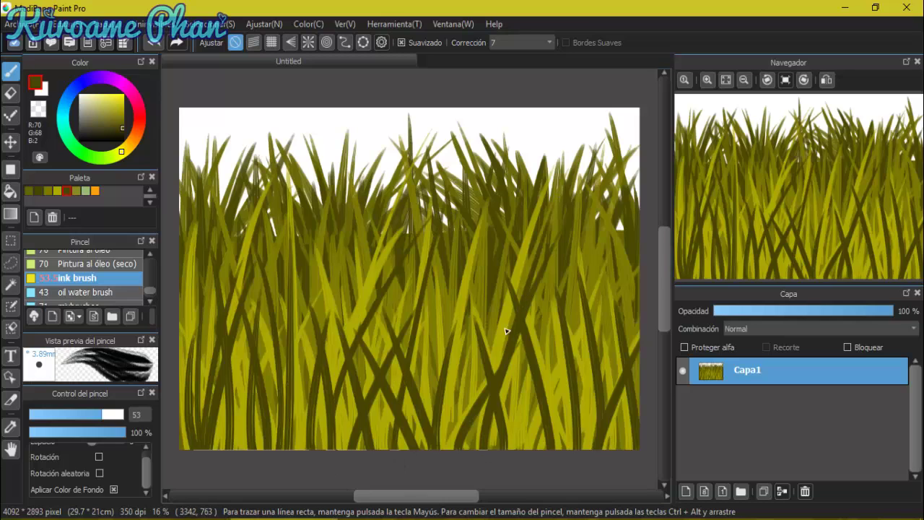
- Add thinner dark olive blades through the right part of the foreground
{"action": "left_click_drag", "start_coordinate": [489, 361], "coordinate": [457, 271]}
{"action": "left_click_drag", "start_coordinate": [532, 451], "coordinate": [504, 372]}
{"action": "left_click_drag", "start_coordinate": [548, 416], "coordinate": [582, 305]}
{"action": "left_click_drag", "start_coordinate": [605, 375], "coordinate": [612, 285]}
{"action": "left_click_drag", "start_coordinate": [561, 367], "coordinate": [536, 302]}
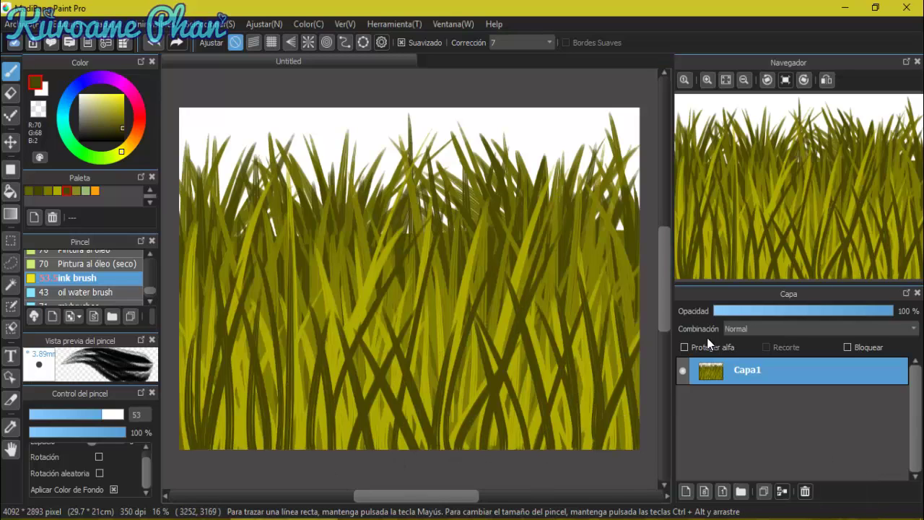
- Paint long, wide bright yellow-olive blades (R 175, G 170, B 2) over the field with brush size 115
{"action": "left_click", "coordinate": [57, 190]}
{"action": "mouse_move", "coordinate": [303, 382]}
{"action": "left_mouse_down"}
{"action": "mouse_move", "coordinate": [301, 350]}
{"action": "mouse_move", "coordinate": [362, 211]}
{"action": "left_mouse_up"}
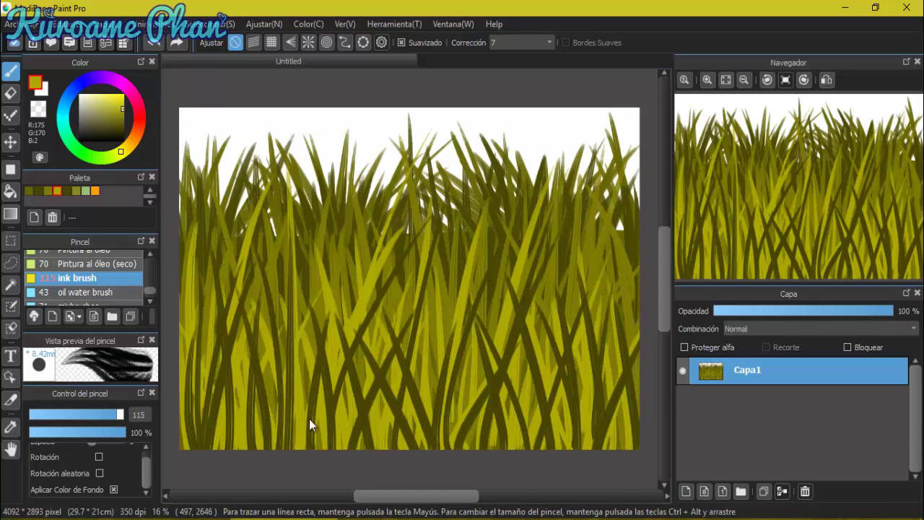
{"action": "left_click_drag", "start_coordinate": [321, 453], "coordinate": [326, 356]}
{"action": "left_click_drag", "start_coordinate": [379, 264], "coordinate": [416, 204]}
{"action": "mouse_move", "coordinate": [292, 456]}
{"action": "left_mouse_down"}
{"action": "mouse_move", "coordinate": [328, 303]}
{"action": "mouse_move", "coordinate": [452, 144]}
{"action": "left_mouse_up"}
{"action": "left_click_drag", "start_coordinate": [599, 448], "coordinate": [552, 148]}
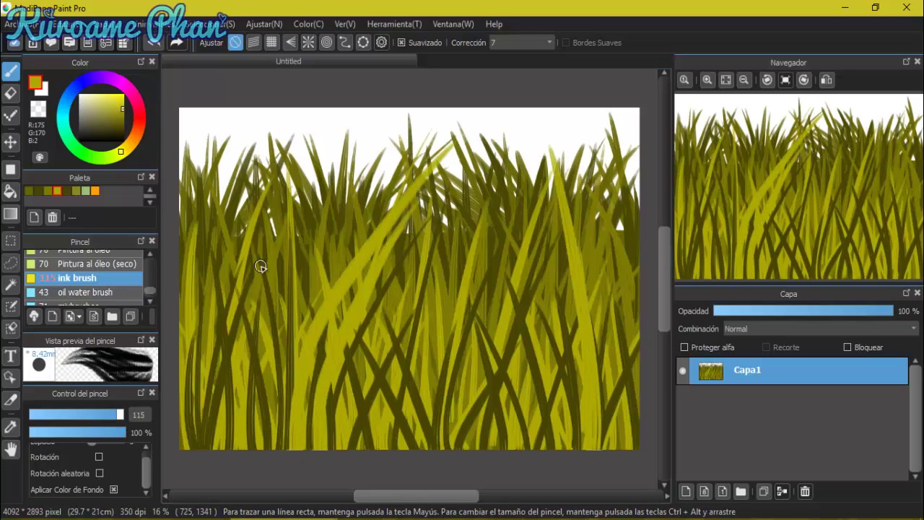
{"action": "left_click_drag", "start_coordinate": [224, 453], "coordinate": [270, 181]}
{"action": "left_click_drag", "start_coordinate": [230, 404], "coordinate": [218, 136]}
{"action": "left_click_drag", "start_coordinate": [610, 448], "coordinate": [634, 216]}
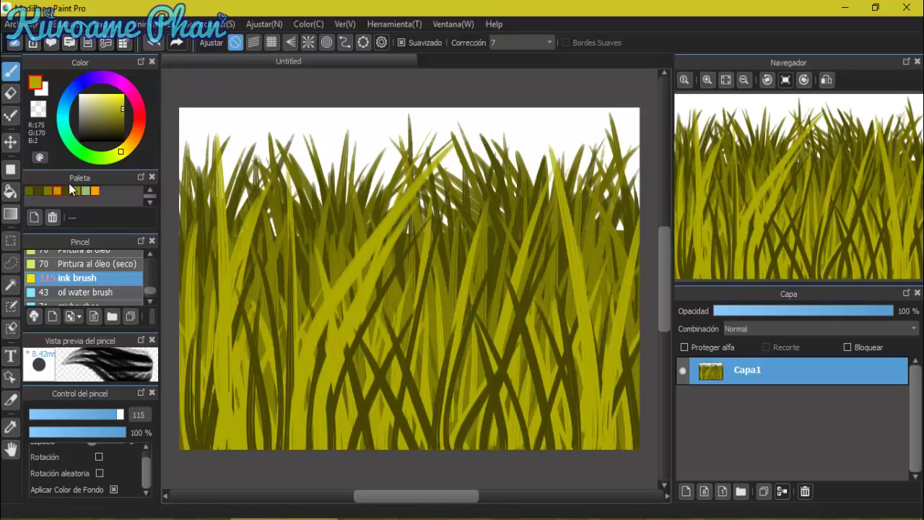
- Paint large dark olive blades (R 70, G 68, B 2) with brush size 96 beside the wide bright blades
{"action": "left_click", "coordinate": [67, 190]}
{"action": "left_click_drag", "start_coordinate": [119, 415], "coordinate": [115, 417]}
{"action": "mouse_move", "coordinate": [285, 453]}
{"action": "left_mouse_down"}
{"action": "mouse_move", "coordinate": [349, 260]}
{"action": "mouse_move", "coordinate": [426, 202]}
{"action": "left_mouse_up"}
{"action": "key", "text": "ctrl+z"}
{"action": "key", "text": "ctrl+z"}
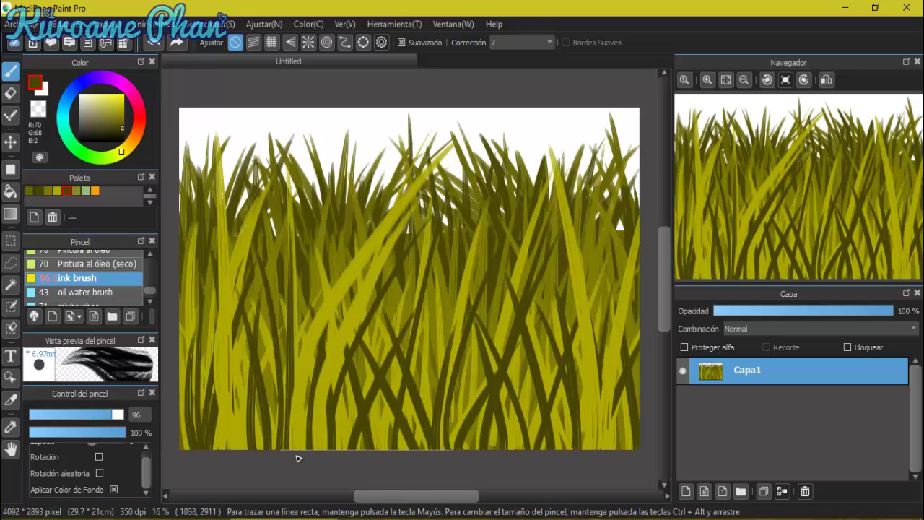
{"action": "left_click_drag", "start_coordinate": [296, 451], "coordinate": [412, 178]}
{"action": "mouse_move", "coordinate": [599, 448]}
{"action": "left_mouse_down"}
{"action": "mouse_move", "coordinate": [570, 256]}
{"action": "mouse_move", "coordinate": [618, 348]}
{"action": "left_mouse_up"}
{"action": "left_click_drag", "start_coordinate": [242, 451], "coordinate": [192, 229]}
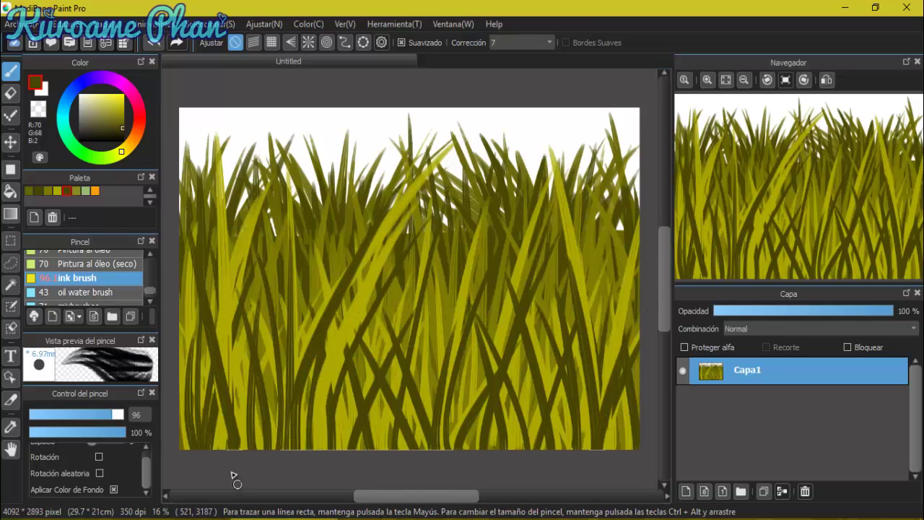
- Paint muted olive shading blades (R 142, G 138, B 30) with brush size 49 along the large blades and across the foreground
{"action": "left_click_drag", "start_coordinate": [106, 418], "coordinate": [96, 416]}
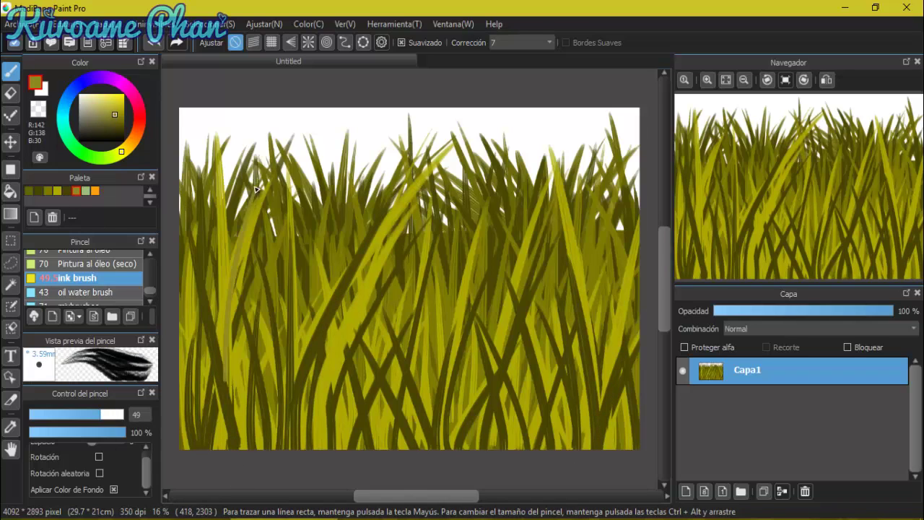
{"action": "mouse_move", "coordinate": [322, 453]}
{"action": "left_mouse_down"}
{"action": "mouse_move", "coordinate": [336, 334]}
{"action": "mouse_move", "coordinate": [409, 230]}
{"action": "left_mouse_up"}
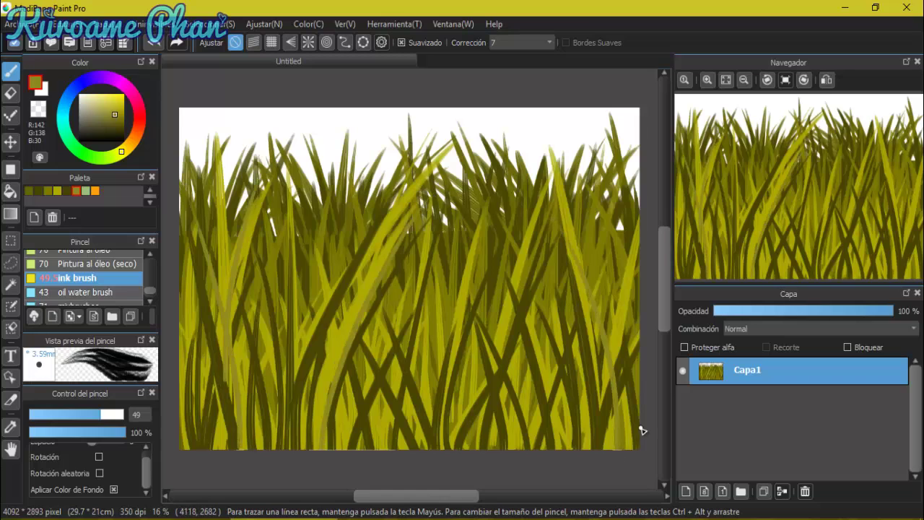
{"action": "left_click_drag", "start_coordinate": [571, 449], "coordinate": [563, 256]}
{"action": "left_click_drag", "start_coordinate": [514, 449], "coordinate": [466, 242]}
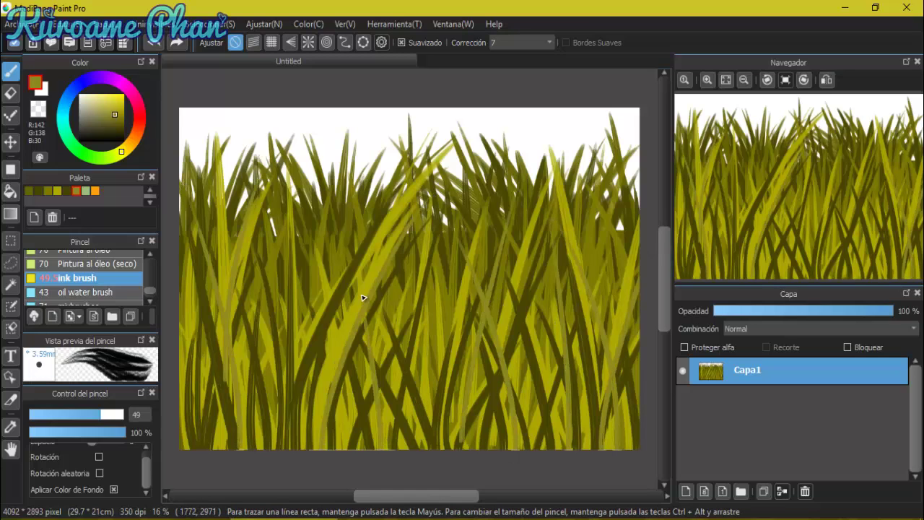
- Switch to dark olive (R 70, G 68, B 2) and move the whole grass drawing slightly down the canvas
{"action": "left_click", "coordinate": [191, 171], "text": "alt"}
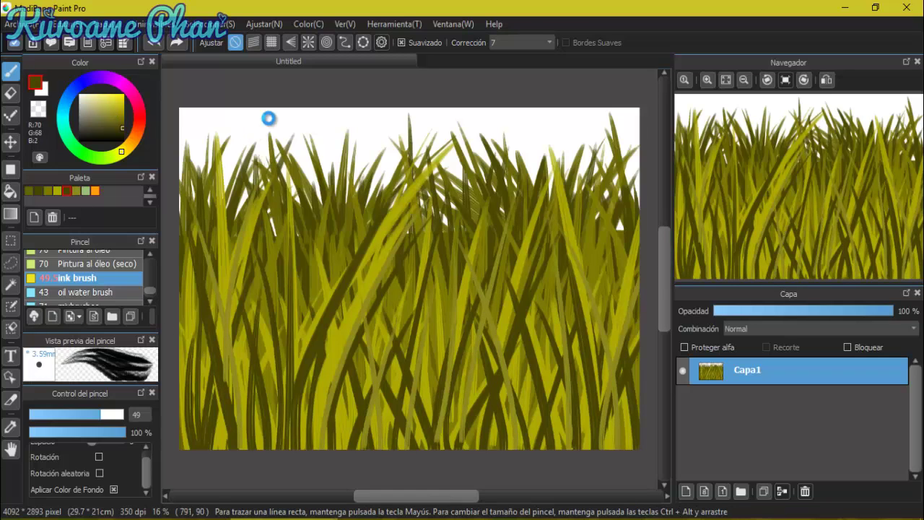
{"action": "key", "text": "ctrl+t"}
{"action": "left_click_drag", "start_coordinate": [388, 128], "coordinate": [410, 218]}
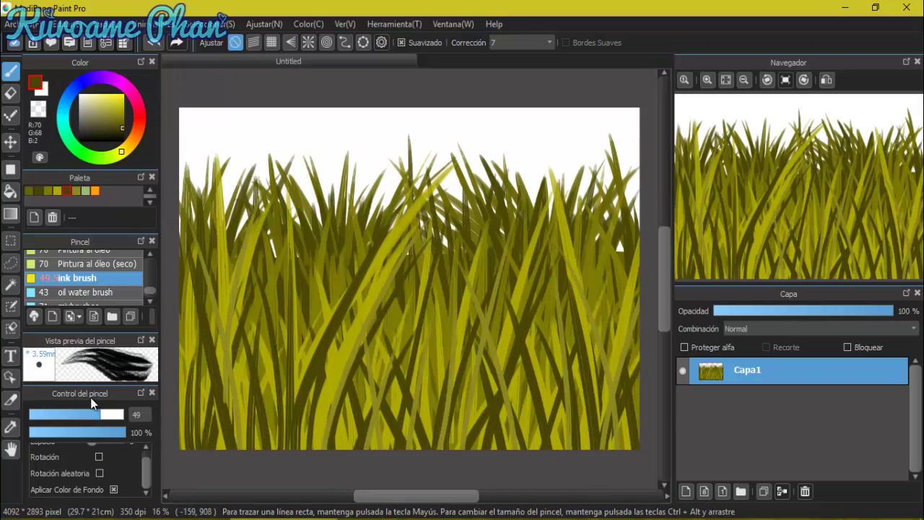
- Paint thin dark olive stems (R 70, G 68, B 2) above the grass tips and over the right-hand blades with brush size 24
{"action": "left_click_drag", "start_coordinate": [304, 166], "coordinate": [246, 165]}
{"action": "left_click_drag", "start_coordinate": [636, 293], "coordinate": [534, 141]}
{"action": "left_click_drag", "start_coordinate": [585, 157], "coordinate": [551, 132]}
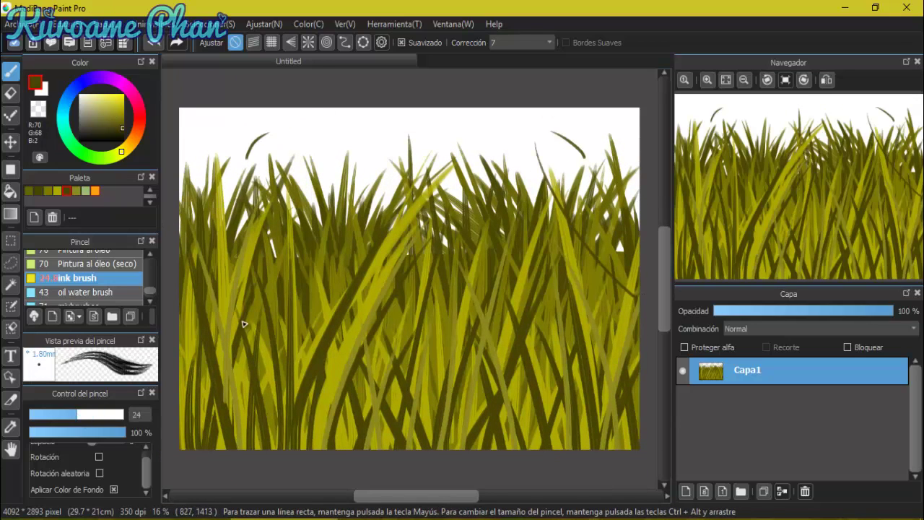
{"action": "left_click_drag", "start_coordinate": [640, 299], "coordinate": [554, 171]}
{"action": "left_click_drag", "start_coordinate": [204, 108], "coordinate": [196, 154]}
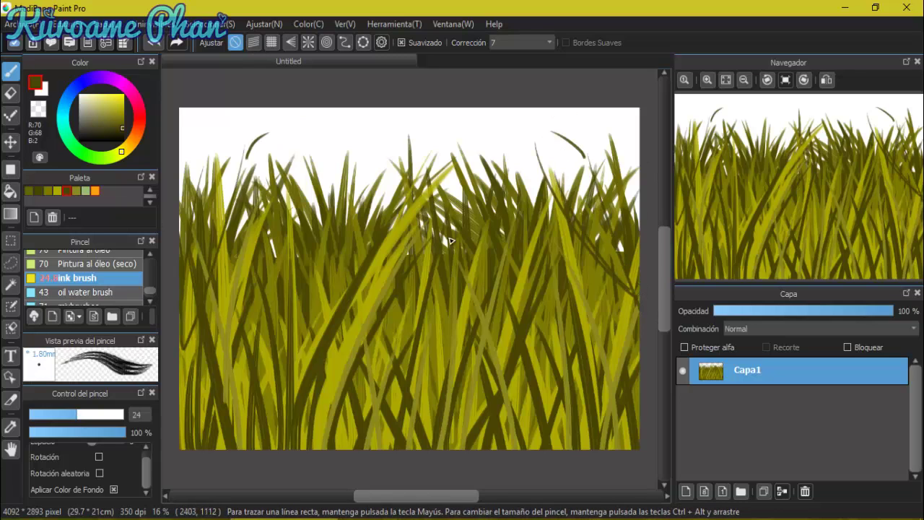
{"action": "left_click_drag", "start_coordinate": [309, 123], "coordinate": [357, 147]}
- Add a thin muted olive blade (R 142, G 138, B 30) near the right edge and fine yellow-olive strands (R 173, G 168, B 3) off the large blades
{"action": "left_click", "coordinate": [76, 191]}
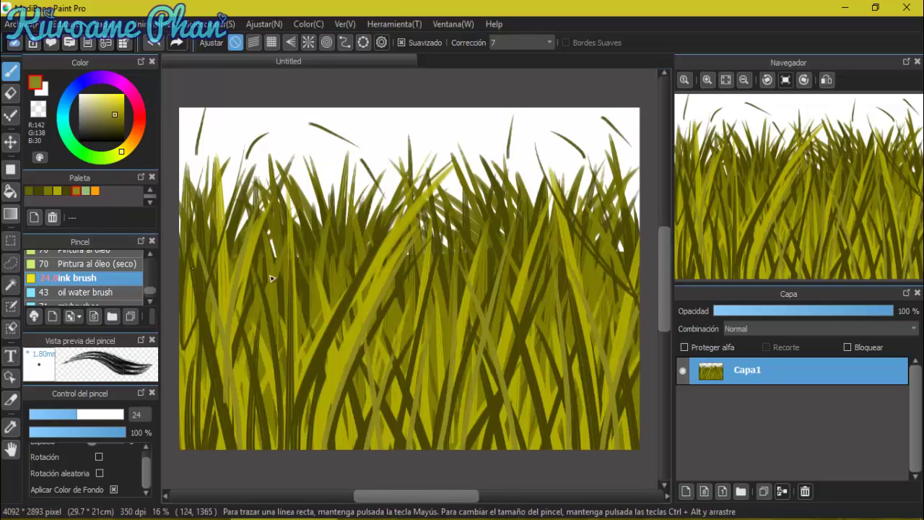
{"action": "left_click_drag", "start_coordinate": [633, 303], "coordinate": [622, 109]}
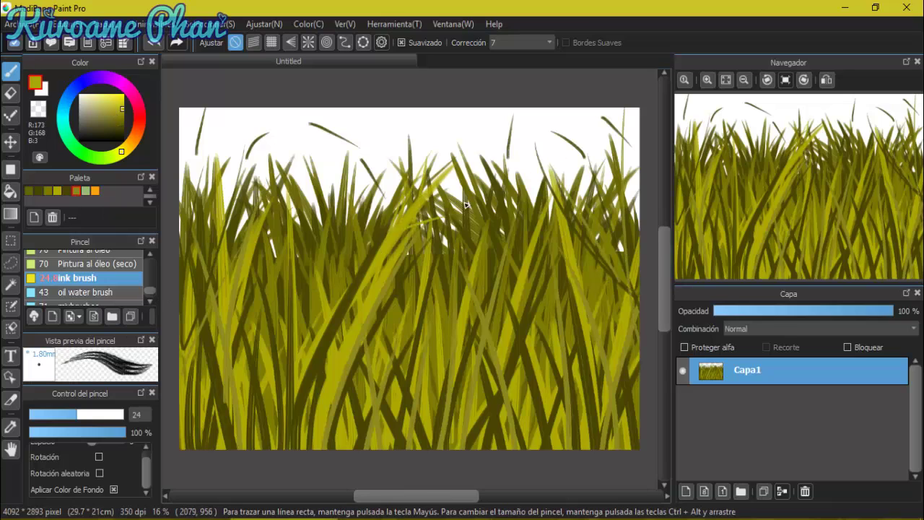
{"action": "left_click_drag", "start_coordinate": [424, 204], "coordinate": [462, 182]}
{"action": "left_click_drag", "start_coordinate": [570, 266], "coordinate": [545, 221]}
{"action": "left_click_drag", "start_coordinate": [586, 291], "coordinate": [579, 241]}
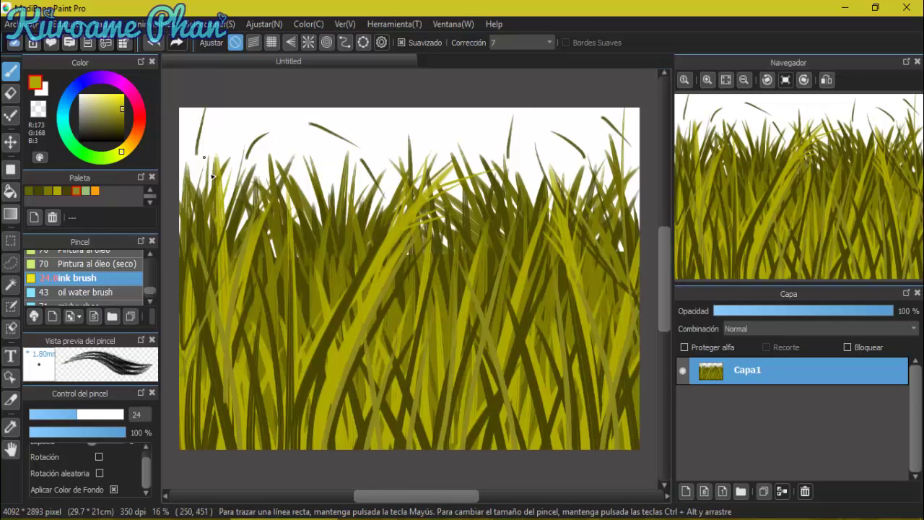
- Paint thin muted olive strokes (R 142, G 138, B 30) above the grass tips and among the lower foreground blades
{"action": "left_click", "coordinate": [67, 191]}
{"action": "left_click_drag", "start_coordinate": [606, 158], "coordinate": [591, 127]}
{"action": "left_click_drag", "start_coordinate": [429, 129], "coordinate": [474, 169]}
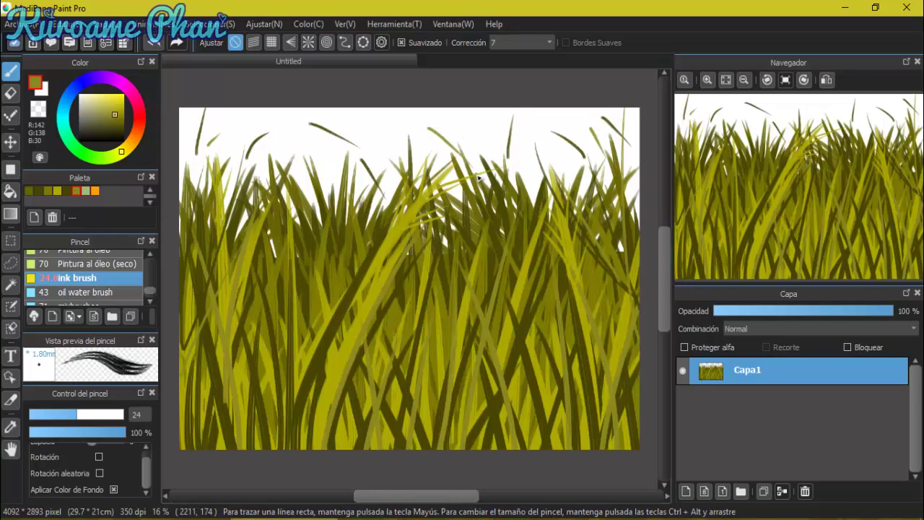
{"action": "left_click_drag", "start_coordinate": [330, 340], "coordinate": [348, 379]}
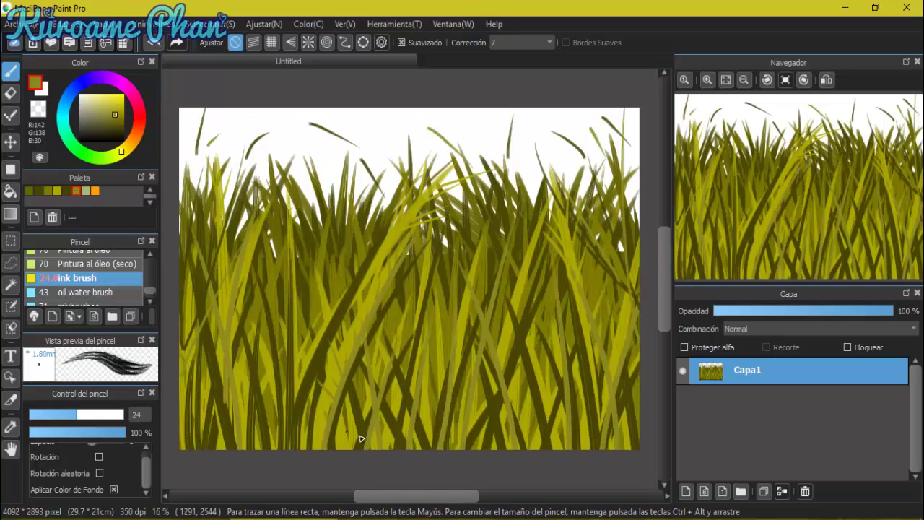
{"action": "left_click_drag", "start_coordinate": [199, 195], "coordinate": [264, 403]}
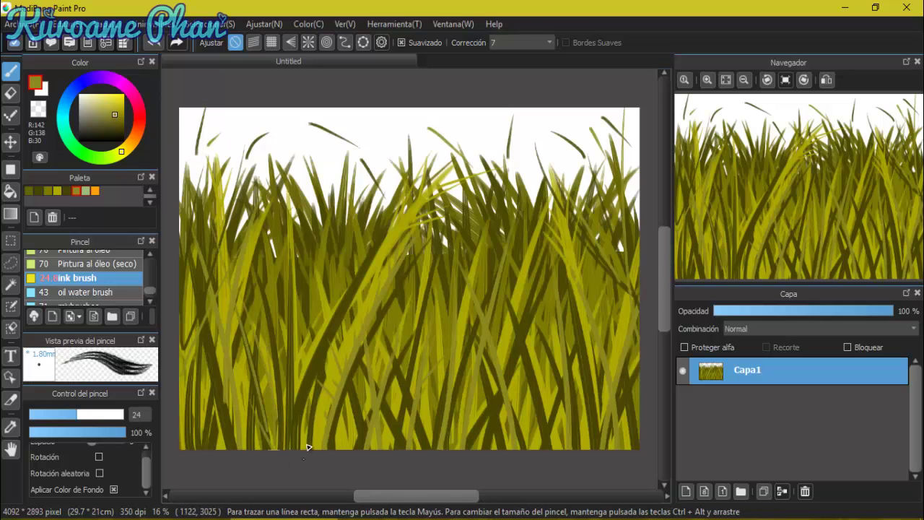
- Pick soft green (R 155, G 189, B 121) and add a new layer with its blending mode set to Diferencia
{"action": "left_click", "coordinate": [85, 190]}
{"action": "left_click", "coordinate": [686, 491]}
{"action": "left_click", "coordinate": [830, 328]}
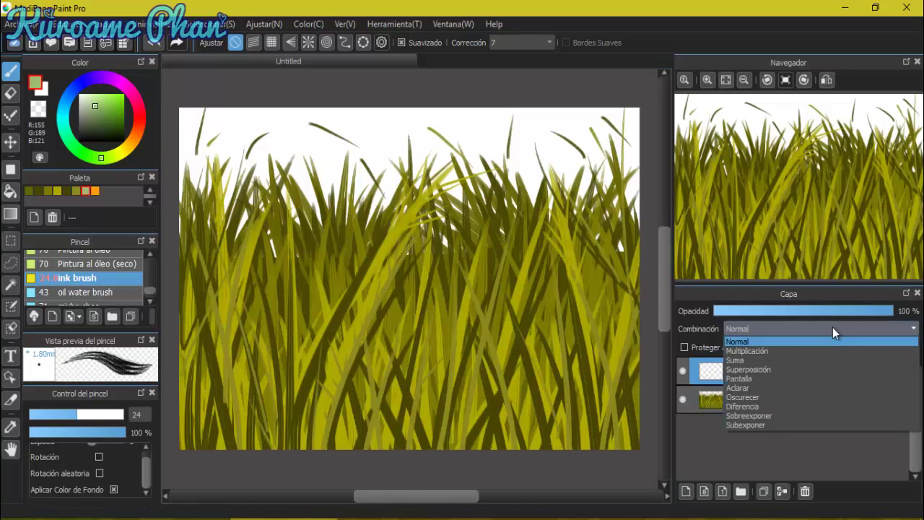
{"action": "left_click", "coordinate": [759, 408]}
- Select the Aerógrafo brush and set its width to 261 px in the brush settings
{"action": "scroll", "coordinate": [153, 280], "scroll_direction": "up", "scroll_amount": 5}
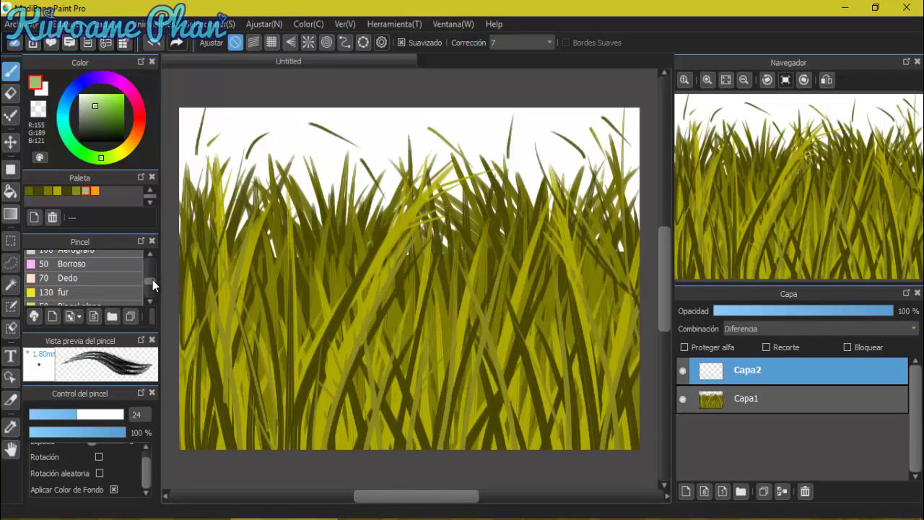
{"action": "left_click", "coordinate": [114, 277]}
{"action": "double_click", "coordinate": [114, 277]}
{"action": "left_click_drag", "start_coordinate": [527, 337], "coordinate": [552, 336]}
{"action": "left_click", "coordinate": [575, 388]}
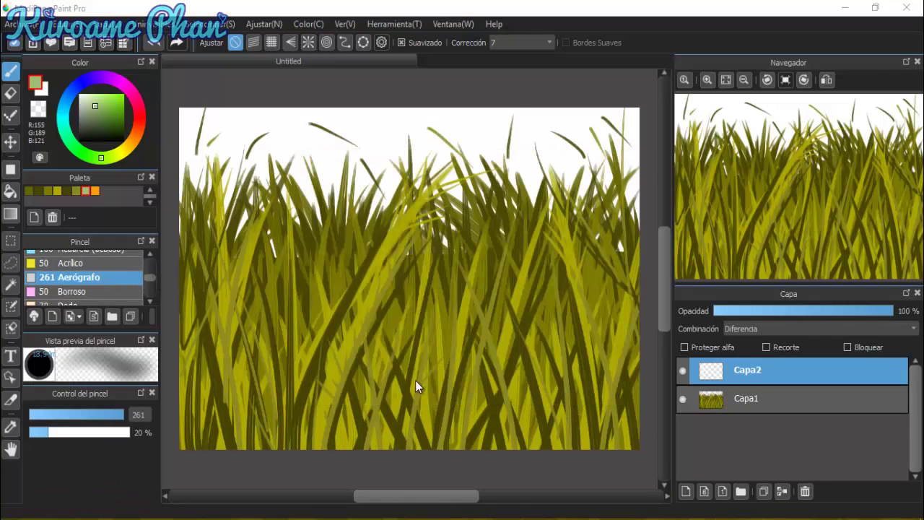
- Try airbrush shading along the grass base at size 492 with 20% and 80% opacity, and at size 1000 with 35% opacity
{"action": "left_click_drag", "start_coordinate": [123, 416], "coordinate": [130, 417]}
{"action": "key", "text": "ctrl+minus"}
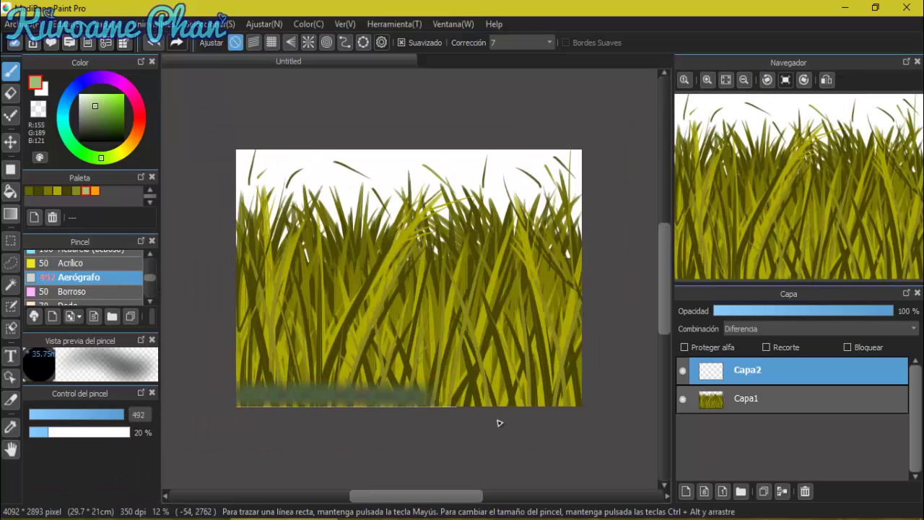
{"action": "key", "text": "ctrl+z"}
{"action": "left_click", "coordinate": [110, 433]}
{"action": "left_click_drag", "start_coordinate": [243, 392], "coordinate": [475, 392]}
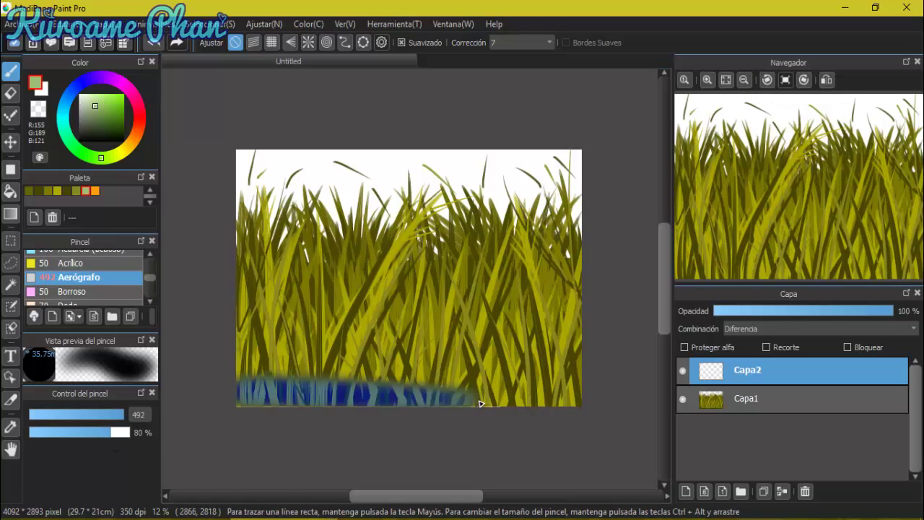
{"action": "key", "text": "ctrl+z"}
{"action": "left_click", "coordinate": [64, 432]}
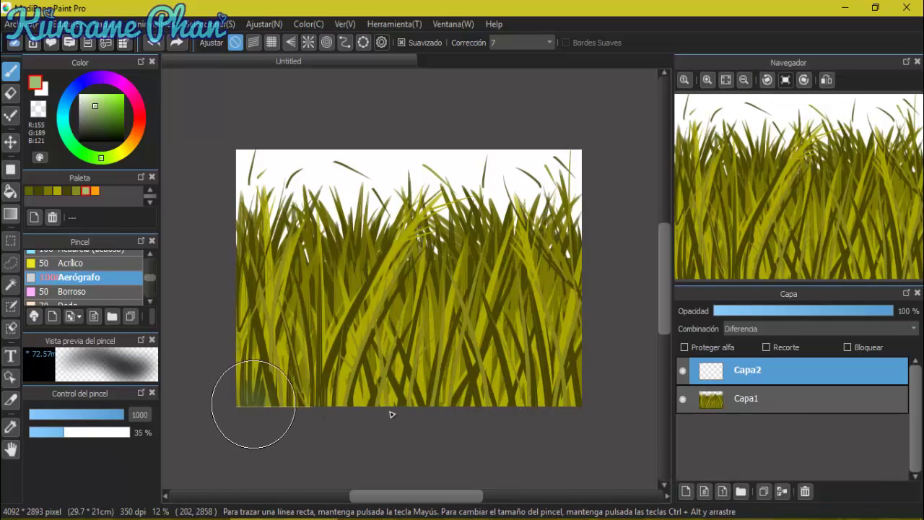
{"action": "left_click_drag", "start_coordinate": [252, 406], "coordinate": [646, 411]}
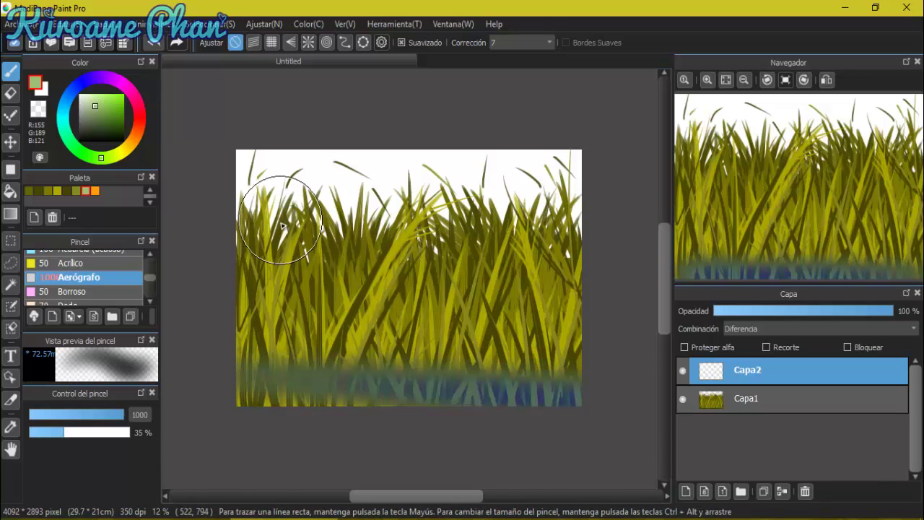
{"action": "key", "text": "ctrl+z"}
- Set the Aerógrafo brush to 100% minimum width and 16% opacity, and shade softly along the base of the grass
{"action": "double_click", "coordinate": [76, 279]}
{"action": "left_click_drag", "start_coordinate": [535, 361], "coordinate": [572, 358]}
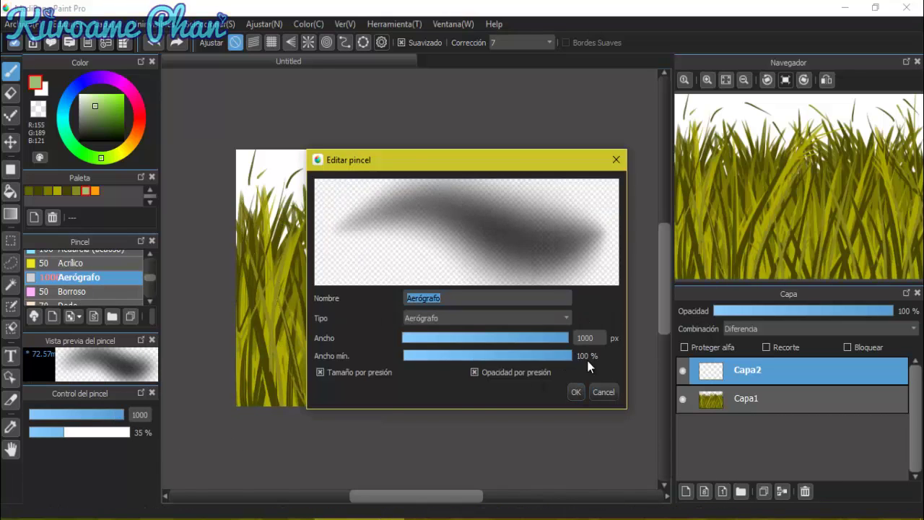
{"action": "left_click", "coordinate": [576, 392]}
{"action": "left_click", "coordinate": [44, 432]}
{"action": "left_click_drag", "start_coordinate": [242, 380], "coordinate": [346, 379]}
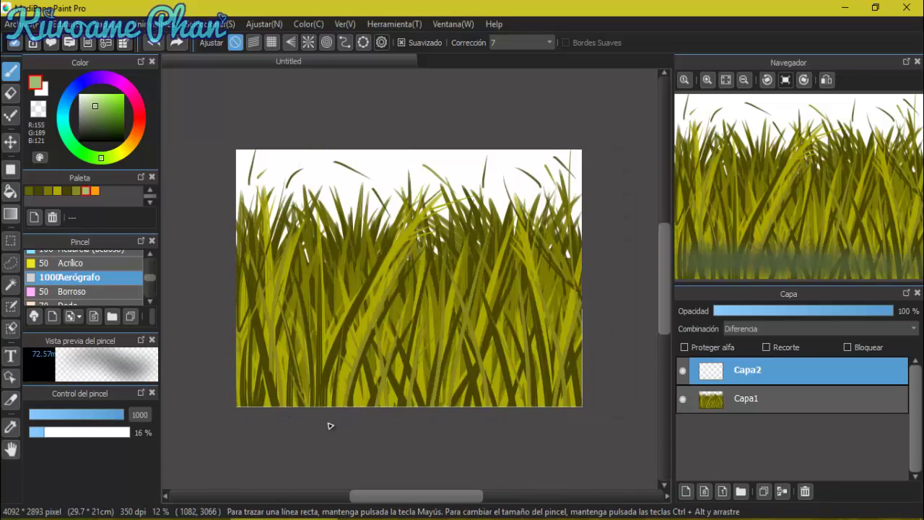
{"action": "key", "text": "ctrl+z"}
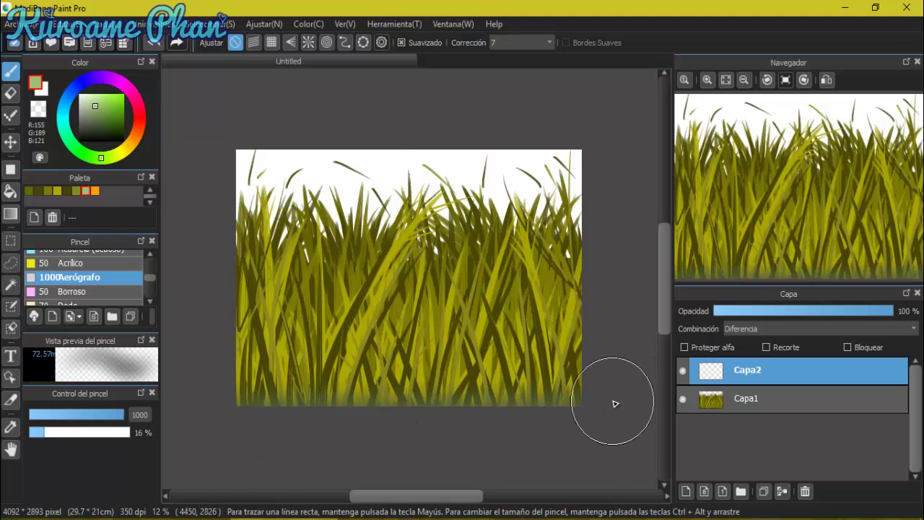
{"action": "mouse_move", "coordinate": [608, 405]}
{"action": "left_mouse_down"}
{"action": "mouse_move", "coordinate": [507, 389]}
{"action": "mouse_move", "coordinate": [274, 398]}
{"action": "left_mouse_up"}
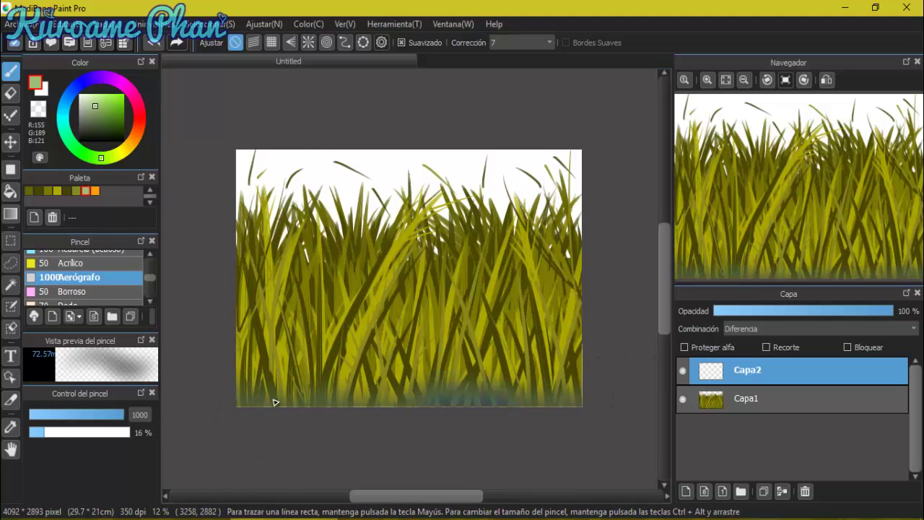
- Lower the opacity of the shading layer Capa2 to 53% and return to the Aerógrafo brush
{"action": "left_click", "coordinate": [137, 291]}
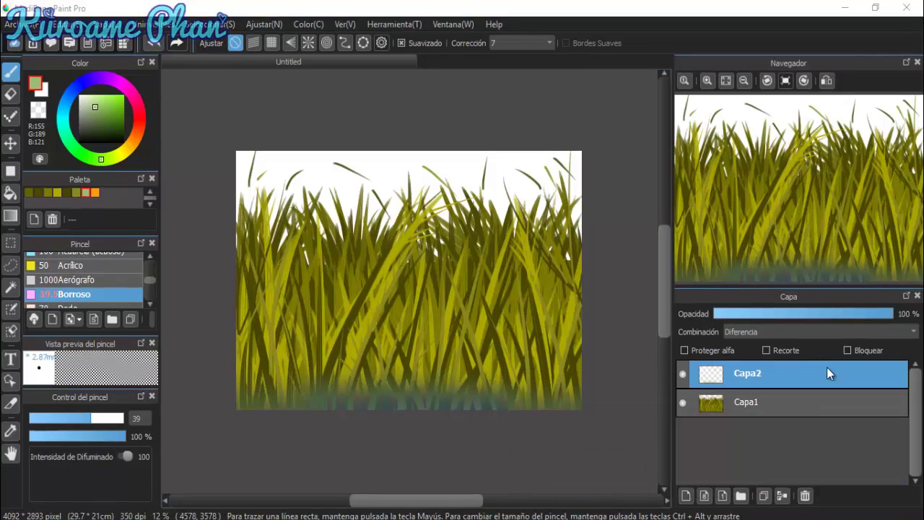
{"action": "left_click_drag", "start_coordinate": [852, 311], "coordinate": [806, 316]}
{"action": "left_click", "coordinate": [69, 279]}
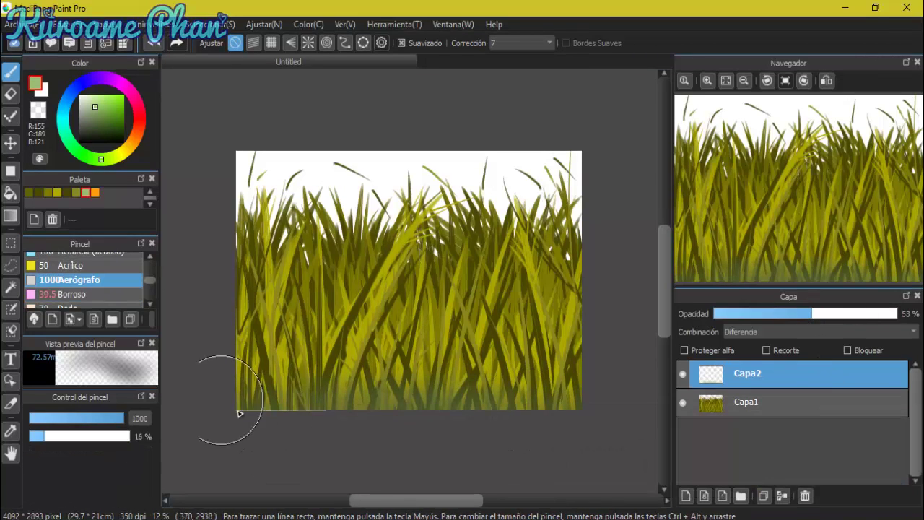
- Add a new layer and airbrush an orange glow (R 253, G 158, B 10) over the large central blade
{"action": "left_click", "coordinate": [686, 496]}
{"action": "left_click", "coordinate": [94, 192]}
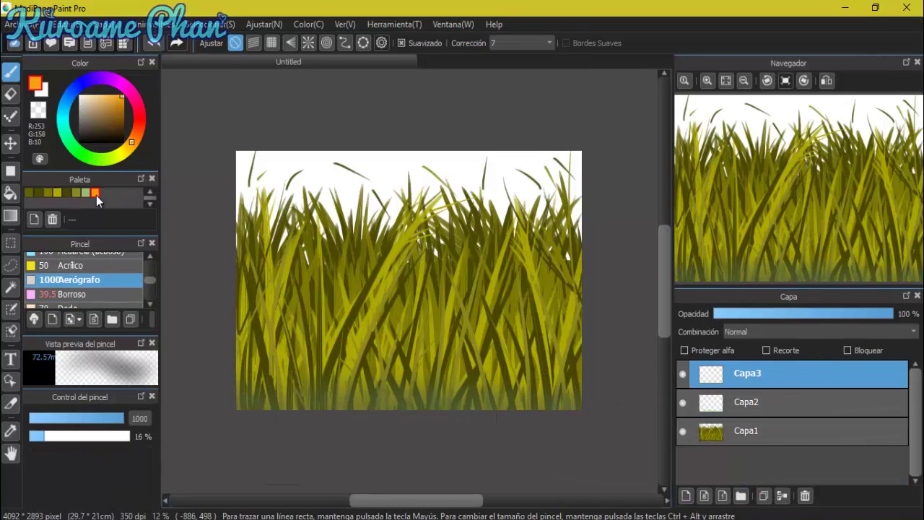
{"action": "left_click_drag", "start_coordinate": [400, 269], "coordinate": [371, 300]}
- Try the Aclarar blending mode on the glow layer Capa3 and settle on Suma
{"action": "left_click", "coordinate": [865, 333]}
{"action": "left_click", "coordinate": [775, 391]}
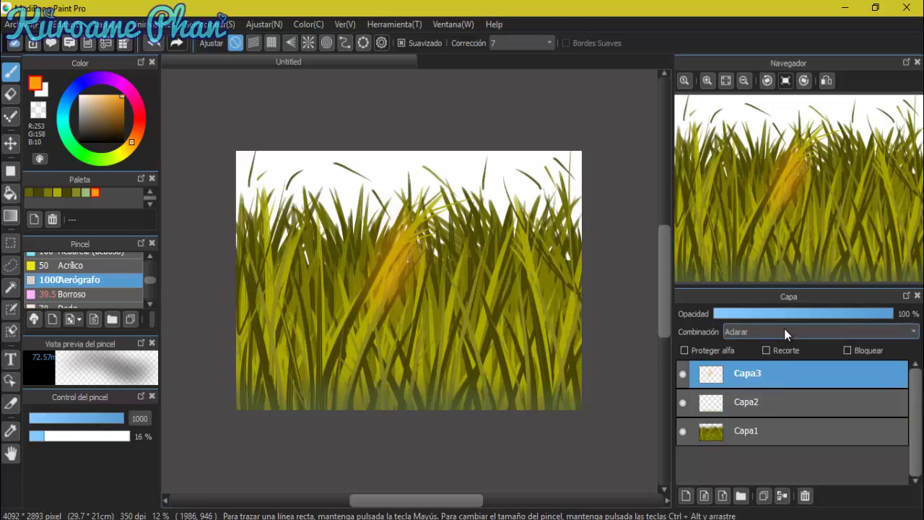
{"action": "left_click", "coordinate": [784, 328]}
{"action": "left_click", "coordinate": [768, 363]}
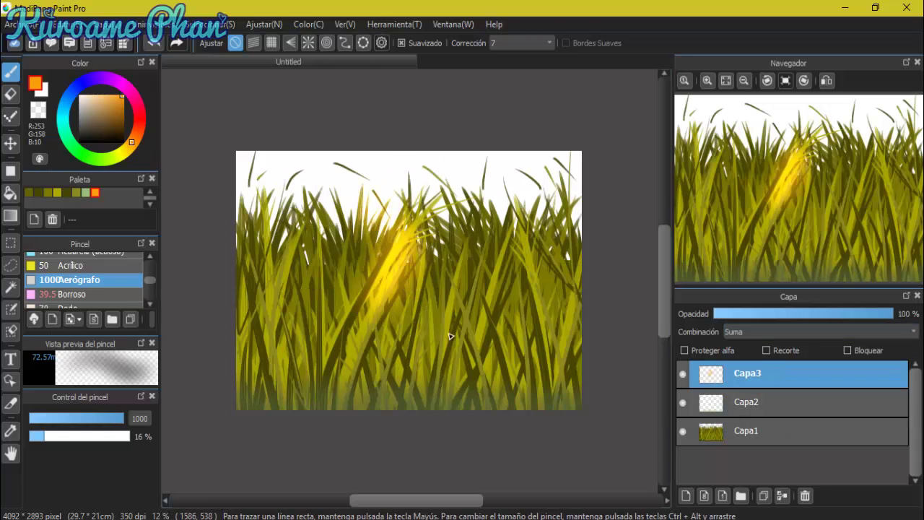
- Extend the orange glow across the central blades with the airbrush at size 1000 and 16% opacity
{"action": "mouse_move", "coordinate": [449, 336]}
{"action": "left_mouse_down"}
{"action": "mouse_move", "coordinate": [437, 249]}
{"action": "mouse_move", "coordinate": [460, 307]}
{"action": "mouse_move", "coordinate": [451, 344]}
{"action": "mouse_move", "coordinate": [373, 244]}
{"action": "mouse_move", "coordinate": [388, 303]}
{"action": "mouse_move", "coordinate": [345, 254]}
{"action": "mouse_move", "coordinate": [374, 336]}
{"action": "mouse_move", "coordinate": [354, 233]}
{"action": "mouse_move", "coordinate": [406, 188]}
{"action": "mouse_move", "coordinate": [503, 219]}
{"action": "mouse_move", "coordinate": [498, 230]}
{"action": "mouse_move", "coordinate": [454, 222]}
{"action": "mouse_move", "coordinate": [497, 380]}
{"action": "mouse_move", "coordinate": [525, 231]}
{"action": "mouse_move", "coordinate": [511, 269]}
{"action": "mouse_move", "coordinate": [519, 242]}
{"action": "mouse_move", "coordinate": [548, 251]}
{"action": "mouse_move", "coordinate": [556, 184]}
{"action": "mouse_move", "coordinate": [492, 211]}
{"action": "mouse_move", "coordinate": [556, 302]}
{"action": "left_mouse_up"}
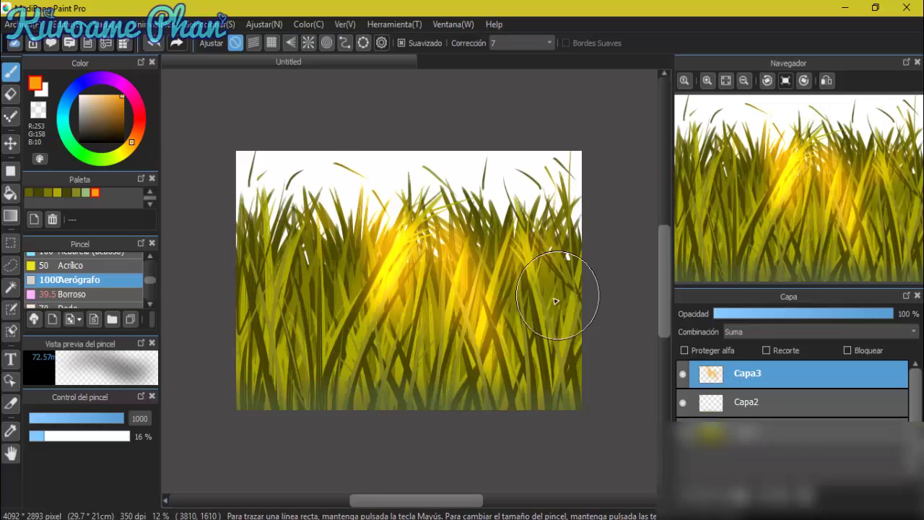
{"action": "scroll", "coordinate": [345, 278], "scroll_direction": "up", "scroll_amount": 3}
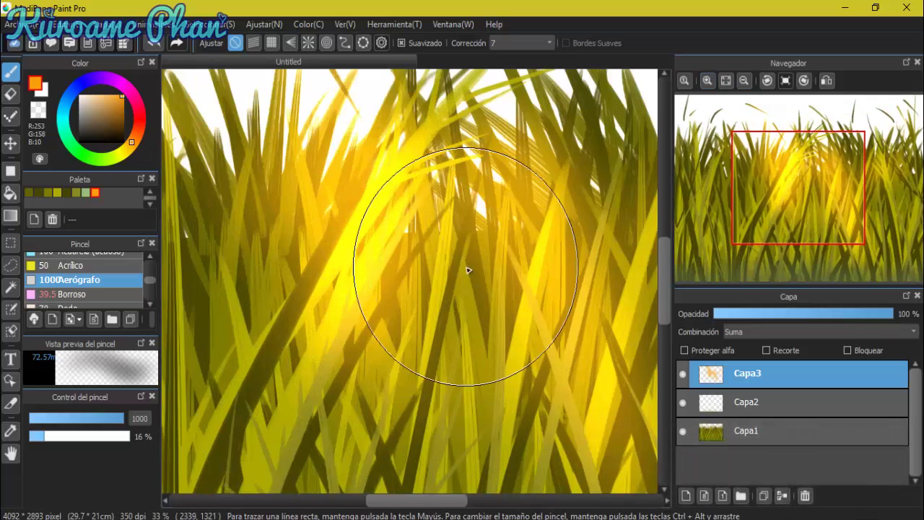
{"action": "left_click_drag", "start_coordinate": [413, 264], "coordinate": [547, 340]}
{"action": "scroll", "coordinate": [491, 207], "scroll_direction": "down", "scroll_amount": 3}
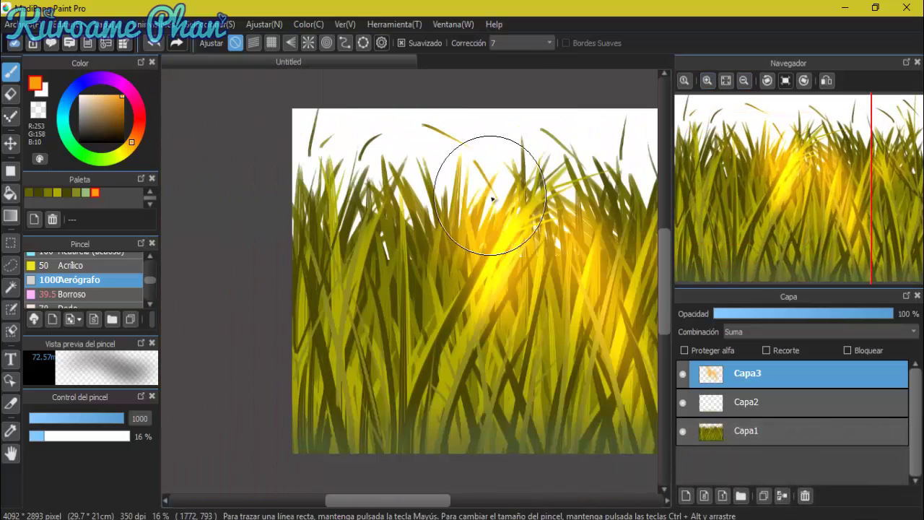
{"action": "left_click_drag", "start_coordinate": [491, 207], "coordinate": [335, 306]}
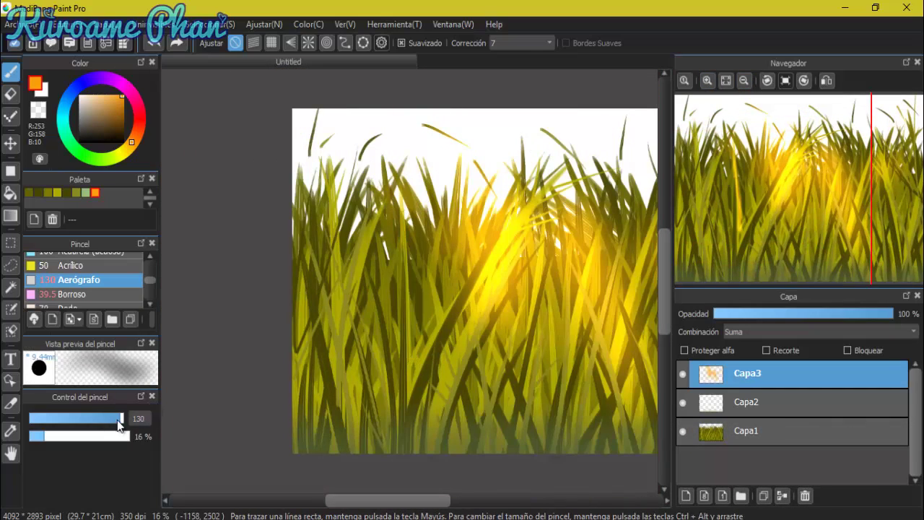
{"action": "left_click_drag", "start_coordinate": [361, 500], "coordinate": [402, 499]}
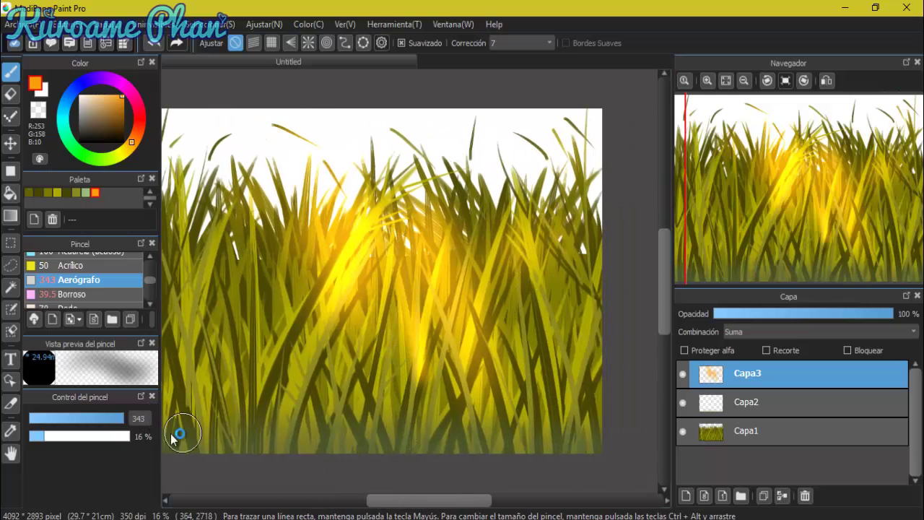
{"action": "mouse_move", "coordinate": [409, 280]}
{"action": "left_mouse_down"}
{"action": "mouse_move", "coordinate": [361, 310]}
{"action": "mouse_move", "coordinate": [567, 351]}
{"action": "mouse_move", "coordinate": [485, 258]}
{"action": "left_mouse_up"}
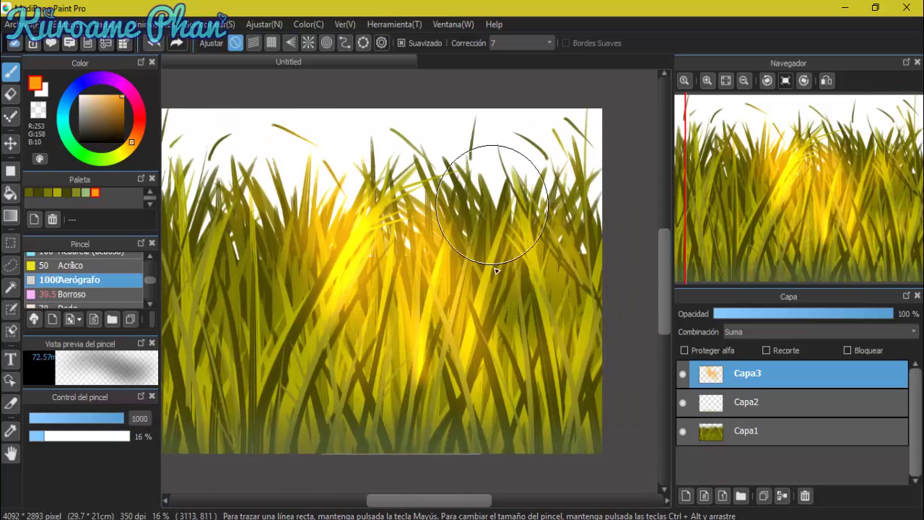
- Spread the orange airbrush glow outward over the blades on both sides so it covers most of the field
{"action": "left_click_drag", "start_coordinate": [438, 503], "coordinate": [404, 501]}
{"action": "mouse_move", "coordinate": [411, 258]}
{"action": "left_mouse_down"}
{"action": "mouse_move", "coordinate": [336, 307]}
{"action": "mouse_move", "coordinate": [289, 353]}
{"action": "mouse_move", "coordinate": [387, 361]}
{"action": "mouse_move", "coordinate": [469, 228]}
{"action": "left_mouse_up"}
{"action": "left_click_drag", "start_coordinate": [426, 501], "coordinate": [473, 502]}
{"action": "mouse_move", "coordinate": [518, 355]}
{"action": "left_mouse_down"}
{"action": "mouse_move", "coordinate": [527, 288]}
{"action": "mouse_move", "coordinate": [474, 144]}
{"action": "mouse_move", "coordinate": [520, 231]}
{"action": "left_mouse_up"}
{"action": "left_click_drag", "start_coordinate": [441, 501], "coordinate": [420, 501]}
{"action": "mouse_move", "coordinate": [330, 202]}
{"action": "left_mouse_down"}
{"action": "mouse_move", "coordinate": [319, 174]}
{"action": "mouse_move", "coordinate": [340, 274]}
{"action": "mouse_move", "coordinate": [335, 369]}
{"action": "mouse_move", "coordinate": [368, 403]}
{"action": "mouse_move", "coordinate": [417, 381]}
{"action": "mouse_move", "coordinate": [249, 366]}
{"action": "mouse_move", "coordinate": [512, 417]}
{"action": "mouse_move", "coordinate": [561, 371]}
{"action": "left_mouse_up"}
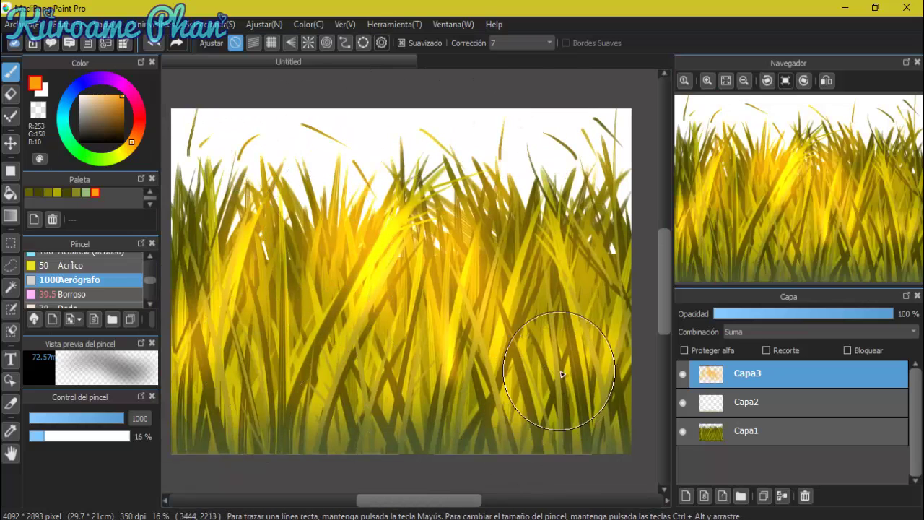
{"action": "scroll", "coordinate": [471, 372], "scroll_direction": "right", "scroll_amount": 3}
{"action": "mouse_move", "coordinate": [471, 372]}
{"action": "left_mouse_down"}
{"action": "mouse_move", "coordinate": [268, 388]}
{"action": "mouse_move", "coordinate": [451, 217]}
{"action": "mouse_move", "coordinate": [366, 230]}
{"action": "left_mouse_up"}
{"action": "scroll", "coordinate": [386, 73], "scroll_direction": "left", "scroll_amount": 4}
- Select the Pluma brush from the lapices group
{"action": "left_click", "coordinate": [743, 80]}
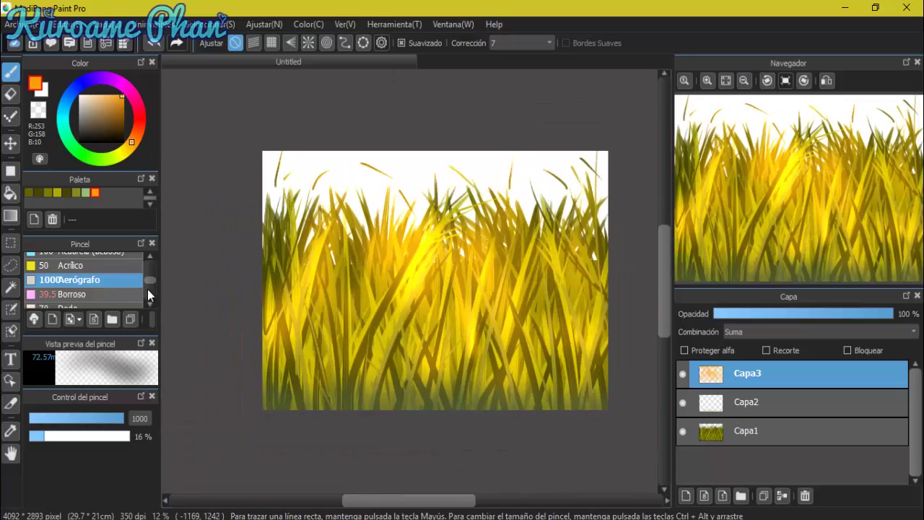
{"action": "scroll", "coordinate": [86, 285], "scroll_direction": "down", "scroll_amount": 5}
{"action": "left_click", "coordinate": [31, 279]}
{"action": "left_click", "coordinate": [31, 264]}
{"action": "left_click", "coordinate": [80, 292]}
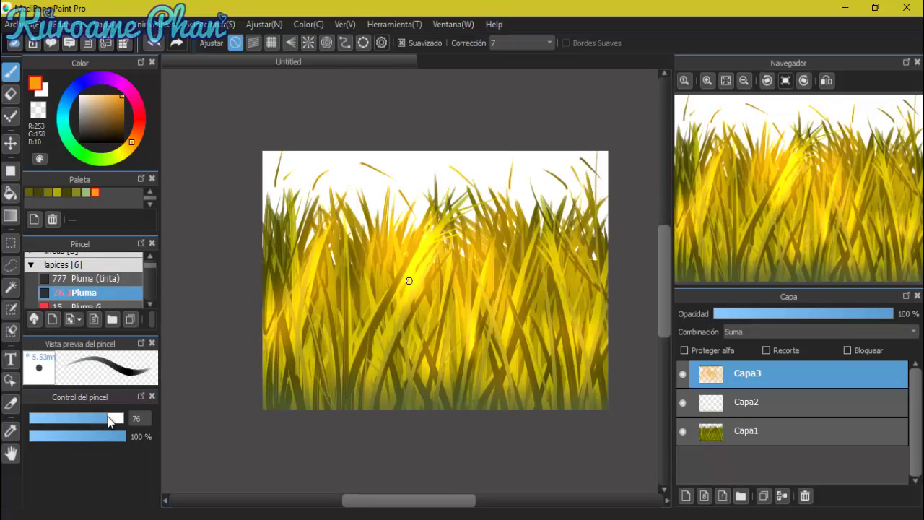
- Try orange Pluma strokes diagonally across the grass at size 174, reducing the opacity to 27% and 19%
{"action": "left_click", "coordinate": [116, 437]}
{"action": "left_click_drag", "start_coordinate": [431, 199], "coordinate": [586, 383]}
{"action": "left_click", "coordinate": [55, 436]}
{"action": "key", "text": "ctrl+z"}
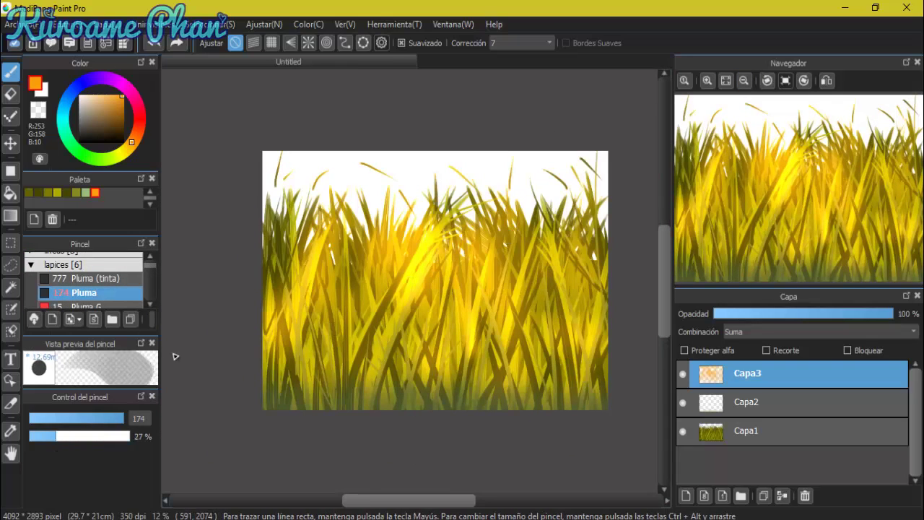
{"action": "key", "text": "ctrl+z"}
{"action": "left_click", "coordinate": [47, 437]}
{"action": "left_click_drag", "start_coordinate": [425, 217], "coordinate": [574, 322]}
{"action": "key", "text": "ctrl+z"}
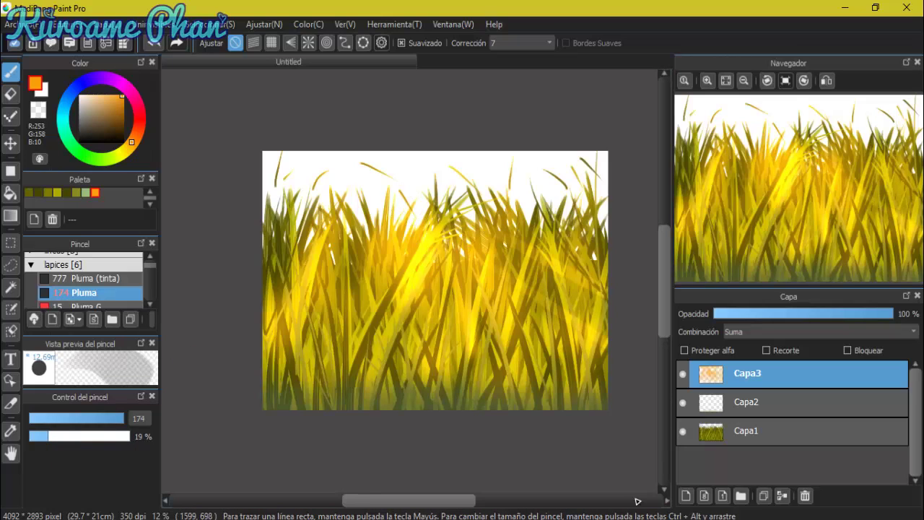
- Try orange Pluma strokes across the grass at size 90 and 19% opacity, undoing each one
{"action": "mouse_move", "coordinate": [600, 401]}
{"action": "left_mouse_down"}
{"action": "mouse_move", "coordinate": [406, 238]}
{"action": "mouse_move", "coordinate": [518, 415]}
{"action": "left_mouse_up"}
{"action": "key", "text": "ctrl+z"}
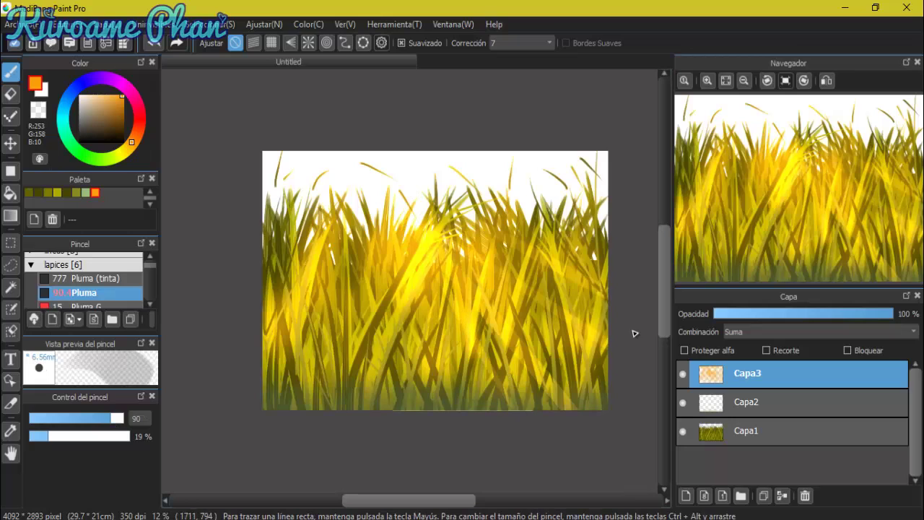
{"action": "left_click_drag", "start_coordinate": [635, 333], "coordinate": [498, 217]}
{"action": "key", "text": "ctrl+z"}
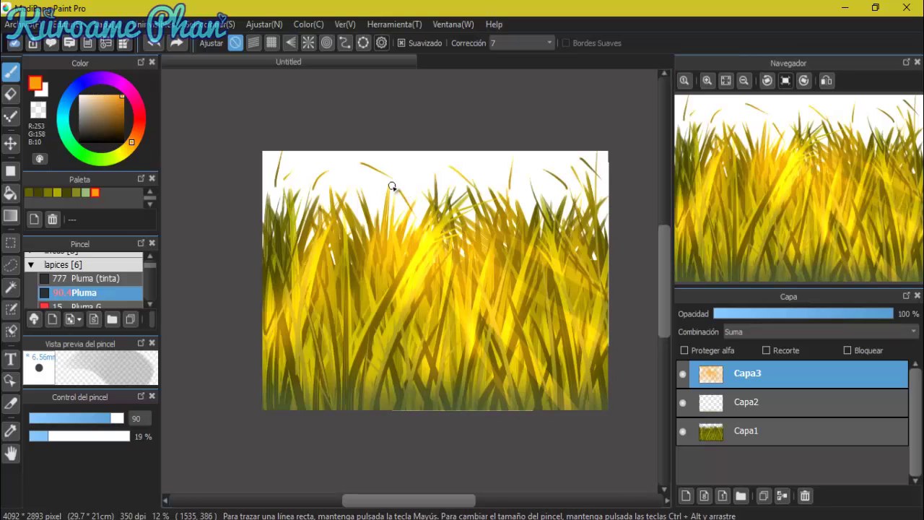
{"action": "left_click_drag", "start_coordinate": [425, 217], "coordinate": [511, 274]}
{"action": "key", "text": "ctrl+z"}
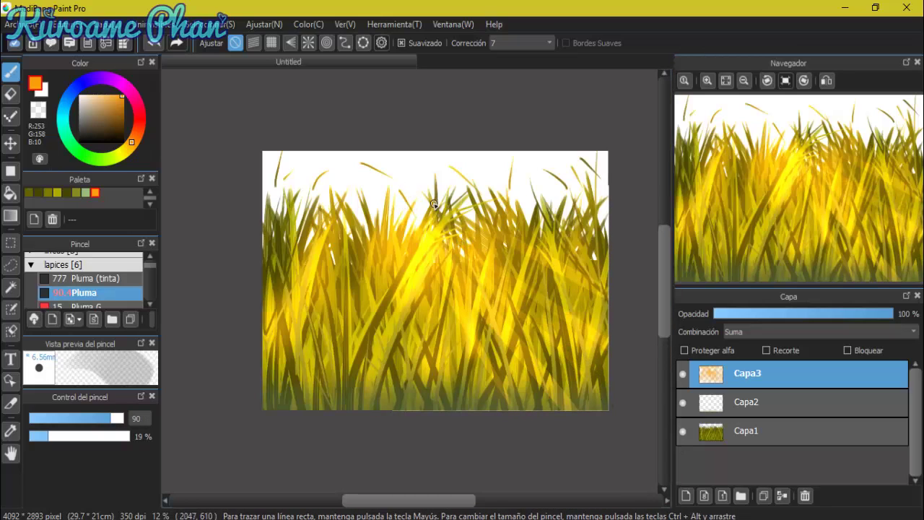
{"action": "key", "text": "ctrl+z"}
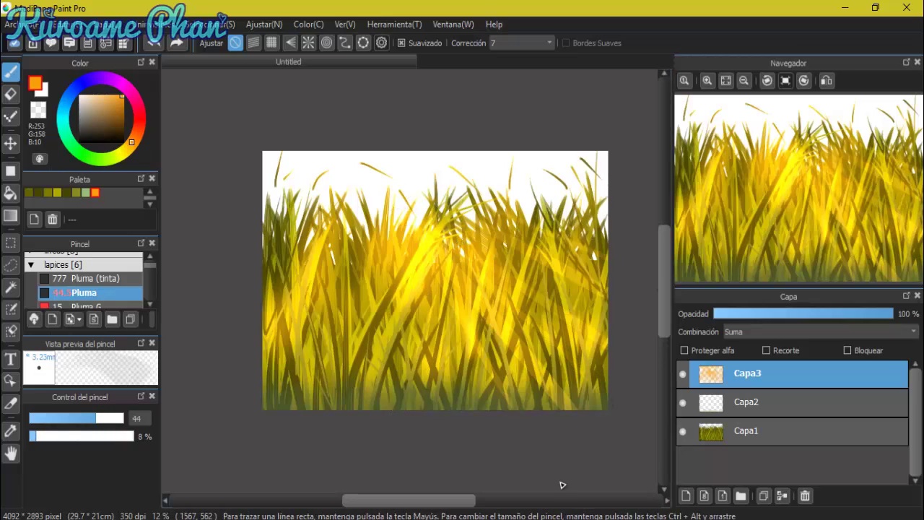
- Select the Luz 2 brush from the detalles group
{"action": "left_click", "coordinate": [31, 265]}
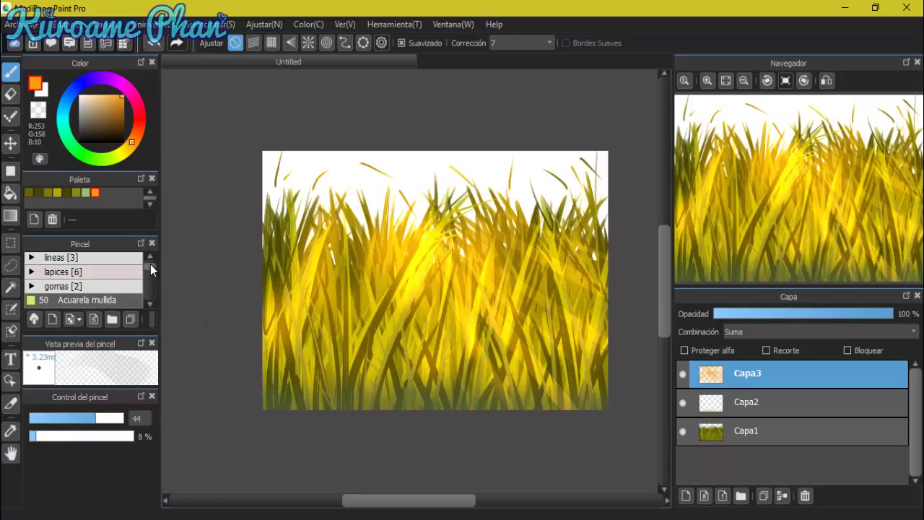
{"action": "scroll", "coordinate": [80, 282], "scroll_direction": "up", "scroll_amount": 1}
{"action": "left_click", "coordinate": [30, 258]}
{"action": "left_click", "coordinate": [69, 273]}
{"action": "key", "text": "Down"}
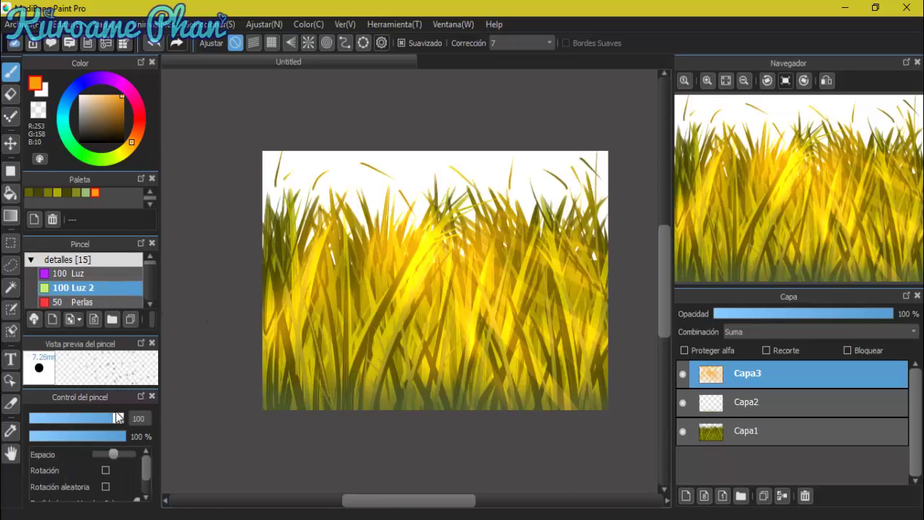
- Scatter orange light particles over the grass with Luz 2 at size 264 and 60% opacity
{"action": "scroll", "coordinate": [361, 282], "scroll_direction": "up", "scroll_amount": 2}
{"action": "left_click_drag", "start_coordinate": [394, 500], "coordinate": [376, 500]}
{"action": "left_click_drag", "start_coordinate": [54, 436], "coordinate": [90, 436]}
{"action": "left_click_drag", "start_coordinate": [441, 500], "coordinate": [488, 503]}
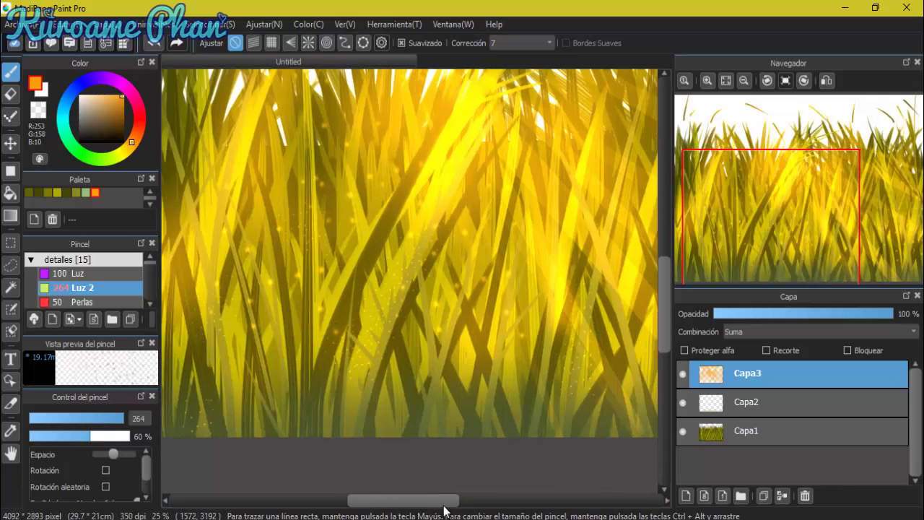
{"action": "scroll", "coordinate": [457, 217], "scroll_direction": "down", "scroll_amount": 2}
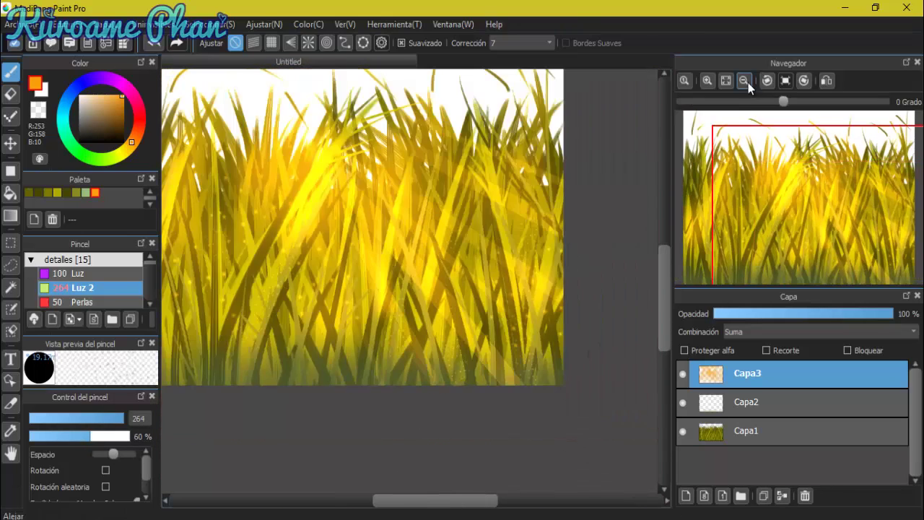
- Try the Luz brush on the central blades at size 423 and 50% opacity, and undo the stroke
{"action": "left_click", "coordinate": [69, 273]}
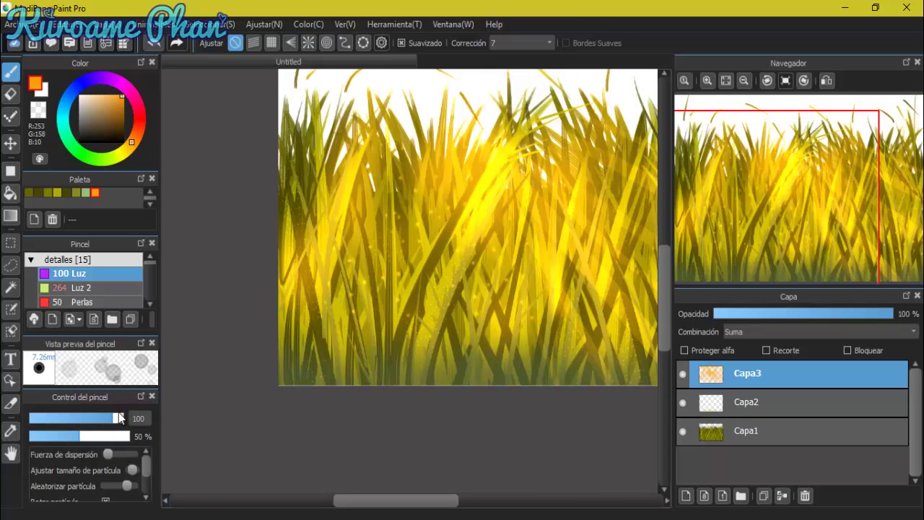
{"action": "left_click_drag", "start_coordinate": [144, 422], "coordinate": [148, 422]}
{"action": "mouse_move", "coordinate": [503, 172]}
{"action": "left_mouse_down"}
{"action": "mouse_move", "coordinate": [415, 187]}
{"action": "mouse_move", "coordinate": [416, 222]}
{"action": "left_mouse_up"}
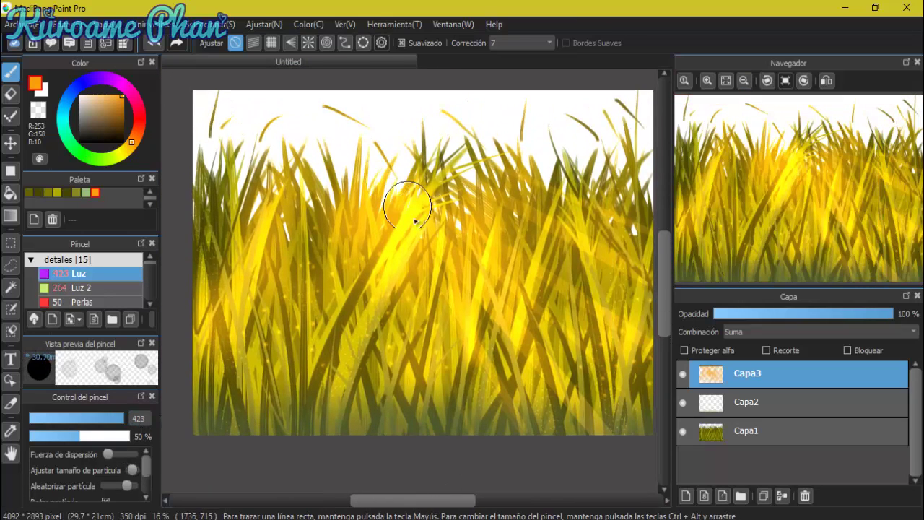
{"action": "key", "text": "ctrl+z"}
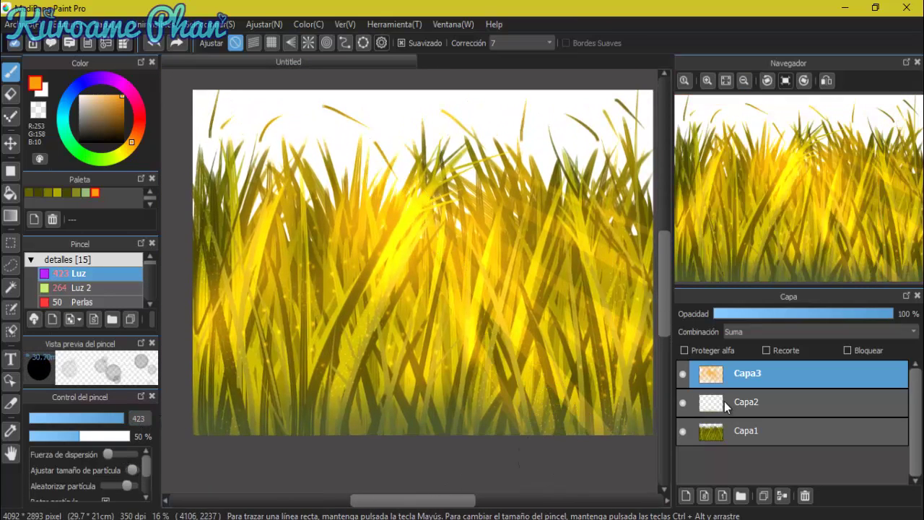
- Add a new layer at the bottom of the stack, beneath the grass layer Capa1
{"action": "key", "text": "ctrl+shift+n"}
{"action": "scroll", "coordinate": [148, 299], "scroll_direction": "down", "scroll_amount": 10}
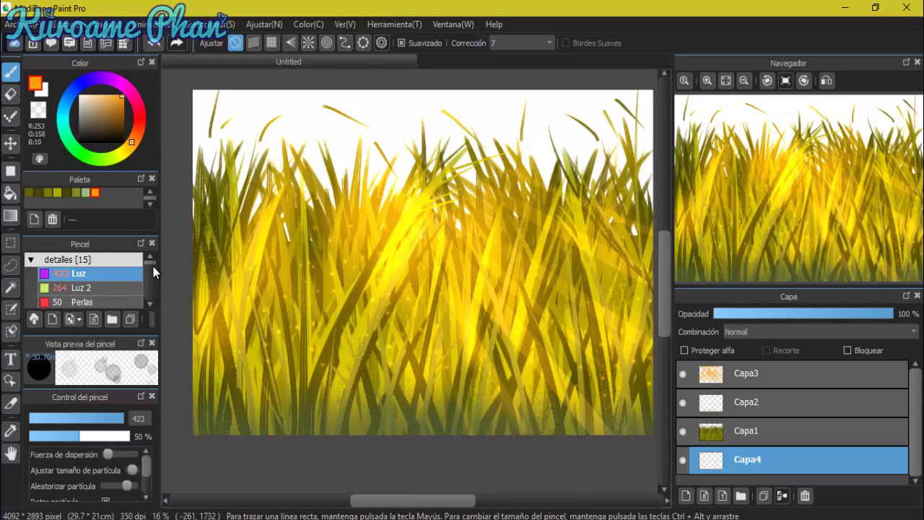
{"action": "left_click", "coordinate": [75, 258]}
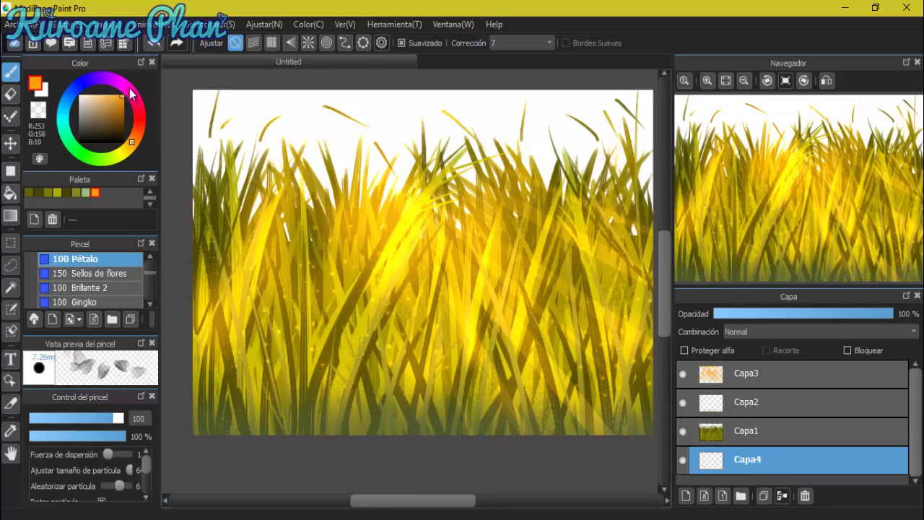
{"action": "left_click_drag", "start_coordinate": [124, 418], "coordinate": [119, 419]}
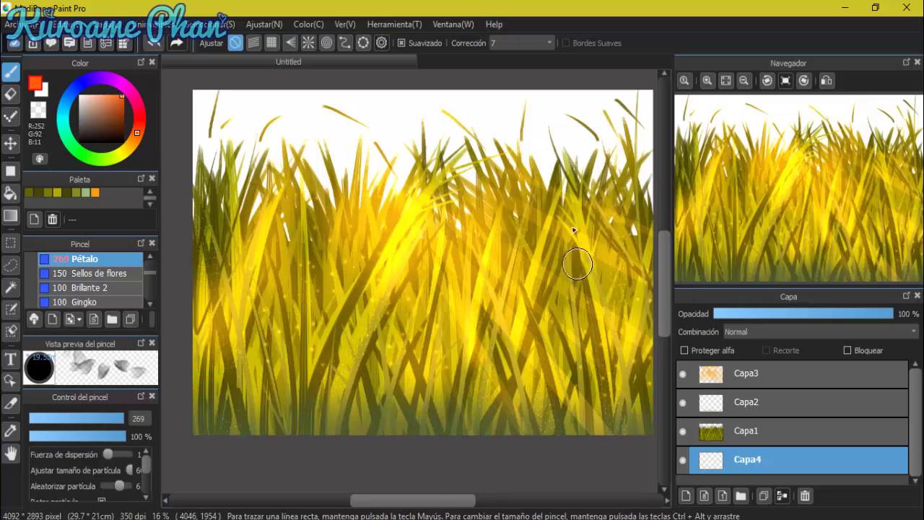
{"action": "left_click", "coordinate": [744, 81]}
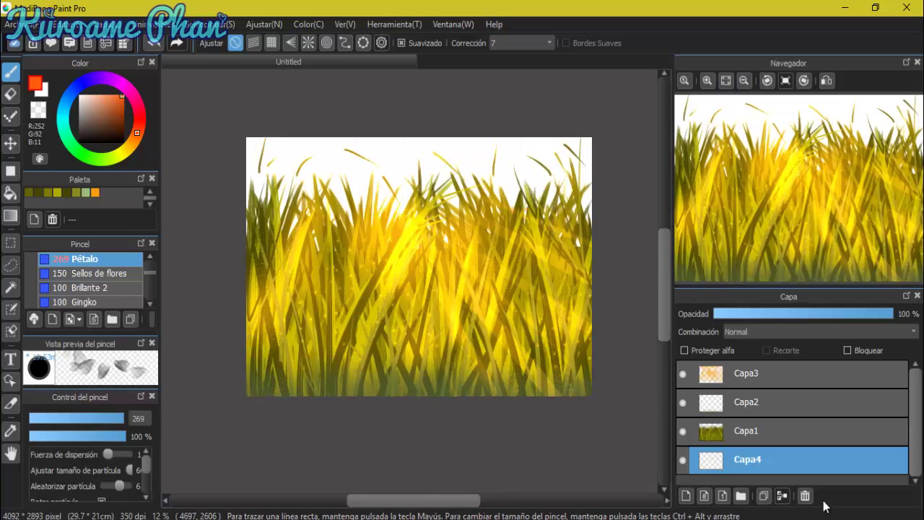
- Fill Capa4 behind the grass with a vertical linear gradient between pale cyan (R176 G255 B252) and light blue
{"action": "left_click_drag", "start_coordinate": [794, 459], "coordinate": [735, 466]}
{"action": "left_click", "coordinate": [11, 216]}
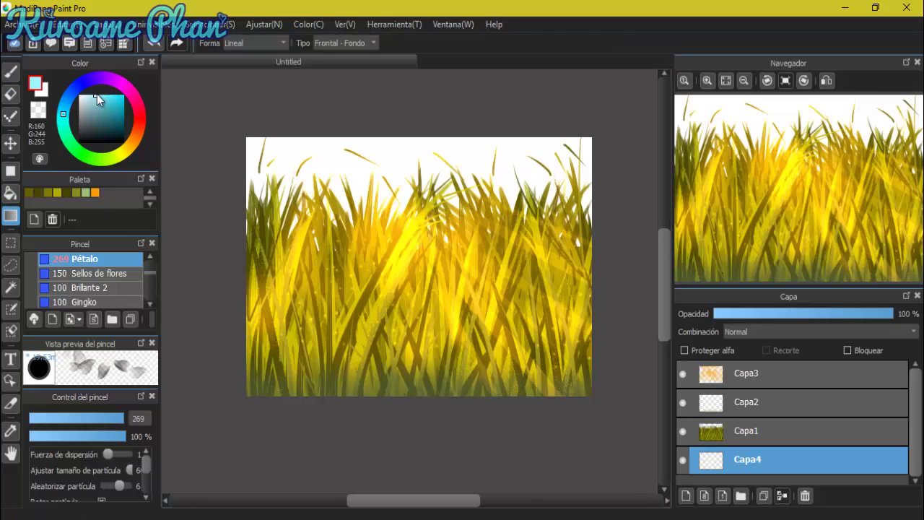
{"action": "left_click", "coordinate": [73, 91]}
{"action": "left_click_drag", "start_coordinate": [64, 95], "coordinate": [66, 106]}
{"action": "left_click_drag", "start_coordinate": [396, 289], "coordinate": [392, 129]}
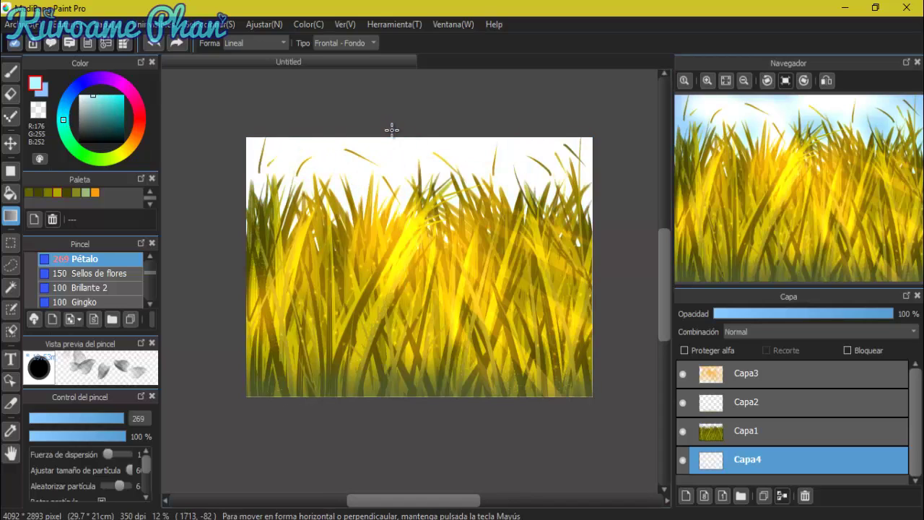
{"action": "left_click_drag", "start_coordinate": [396, 254], "coordinate": [396, 254]}
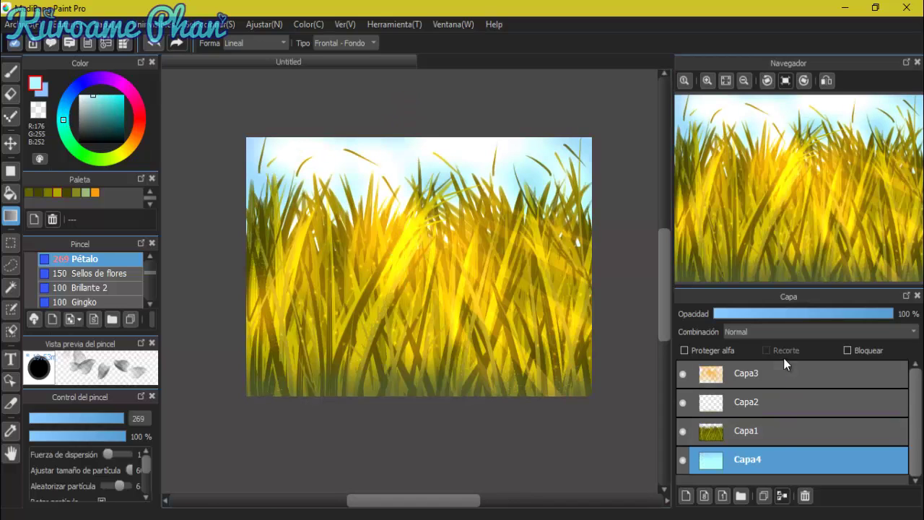
{"action": "left_click", "coordinate": [741, 496]}
{"action": "left_click_drag", "start_coordinate": [758, 403], "coordinate": [795, 411]}
{"action": "left_click", "coordinate": [894, 378]}
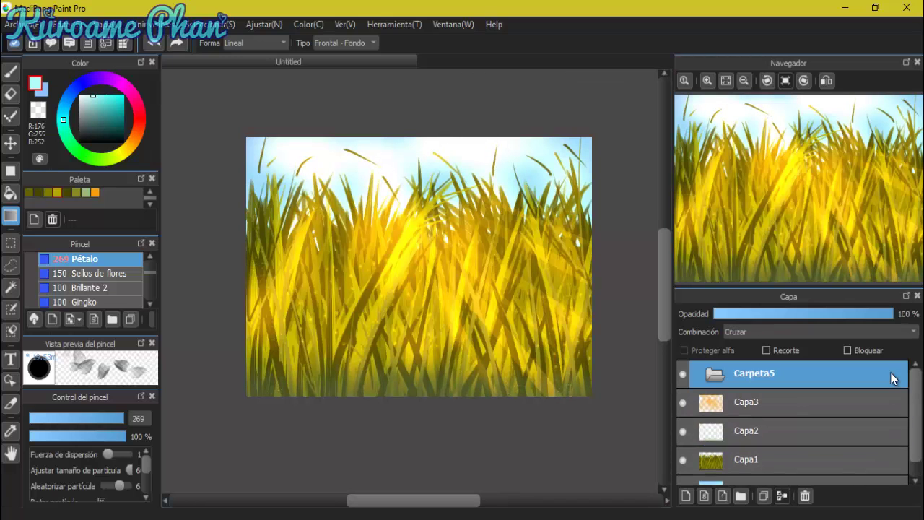
{"action": "left_click", "coordinate": [806, 496]}
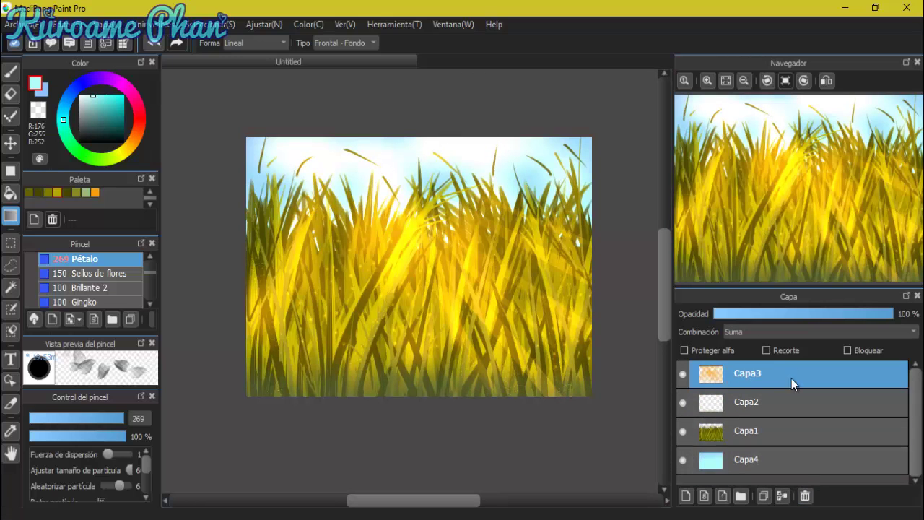
- Clip the Capa3 and Capa2 effect layers to the grass layer Capa1
{"action": "left_click_drag", "start_coordinate": [791, 379], "coordinate": [768, 382]}
- Refill Capa4 with a linear sky gradient from deeper blue (R87 G141 B201) at the top down to pale cyan
{"action": "left_click", "coordinate": [761, 462]}
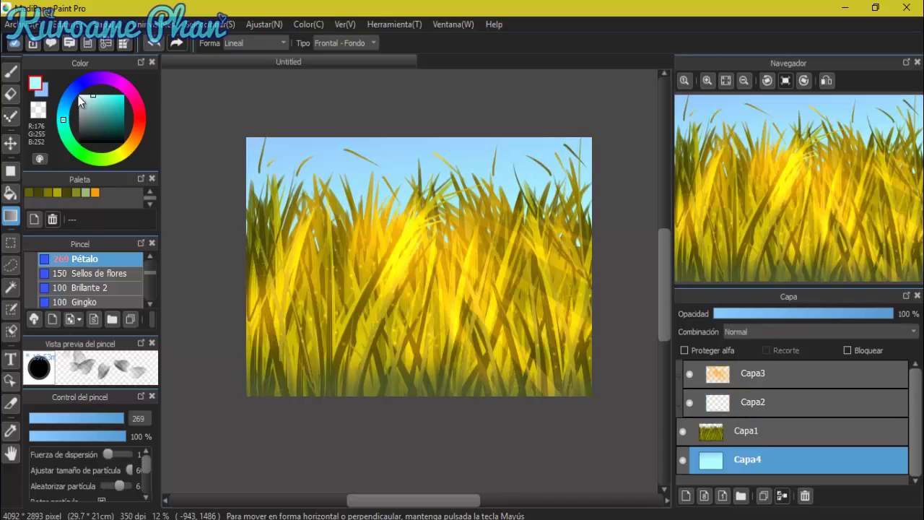
{"action": "left_click_drag", "start_coordinate": [410, 283], "coordinate": [379, 283]}
{"action": "left_click_drag", "start_coordinate": [355, 105], "coordinate": [389, 224]}
- Select the Acuarela mullida brush in white, and try a cloud stroke in the upper-left sky at size 328 and 65% opacity
{"action": "scroll", "coordinate": [151, 289], "scroll_direction": "down", "scroll_amount": 15}
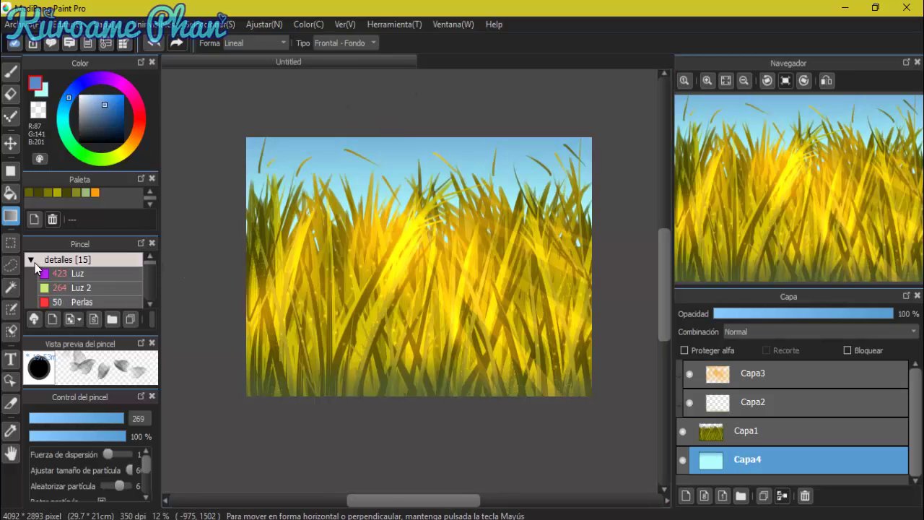
{"action": "left_click", "coordinate": [121, 301]}
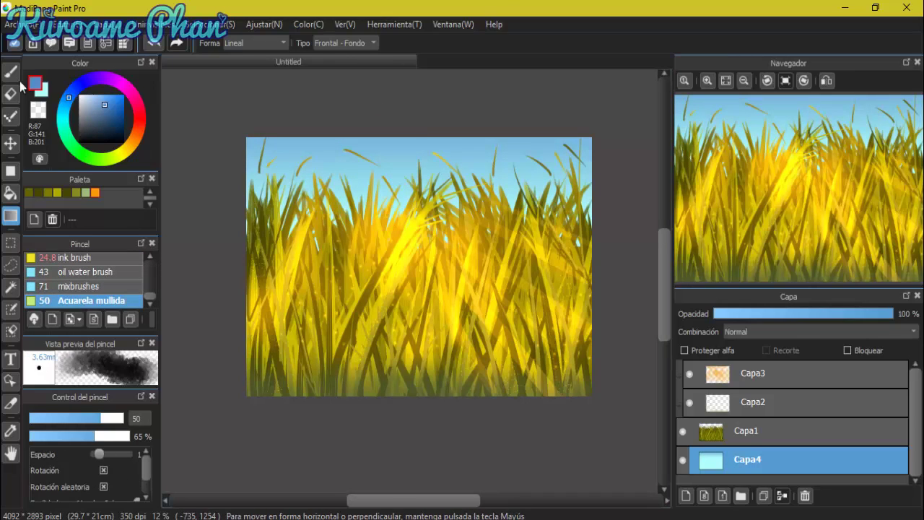
{"action": "left_click", "coordinate": [83, 101]}
{"action": "left_click_drag", "start_coordinate": [133, 422], "coordinate": [265, 158]}
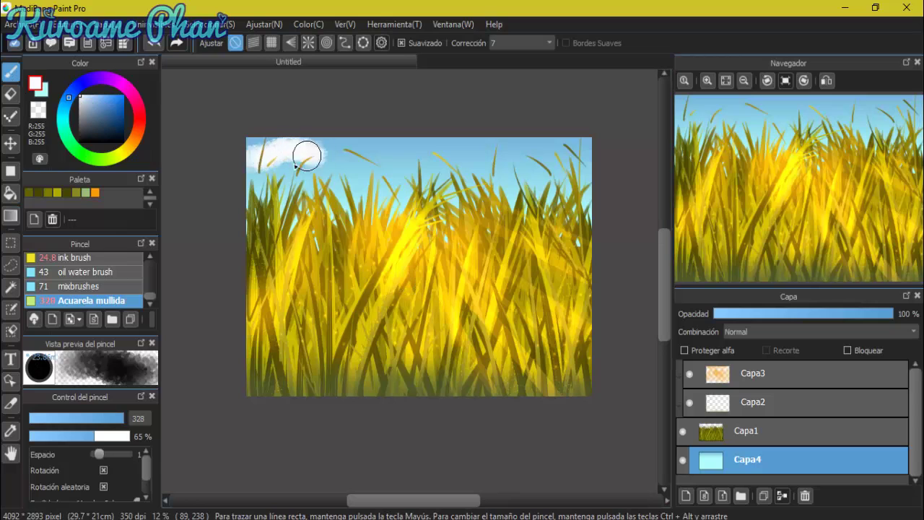
{"action": "key", "text": "ctrl+z"}
- Paint soft white clouds on both sides of the sky with Acuarela mullida at size 549 and 33% opacity
{"action": "left_click", "coordinate": [62, 436]}
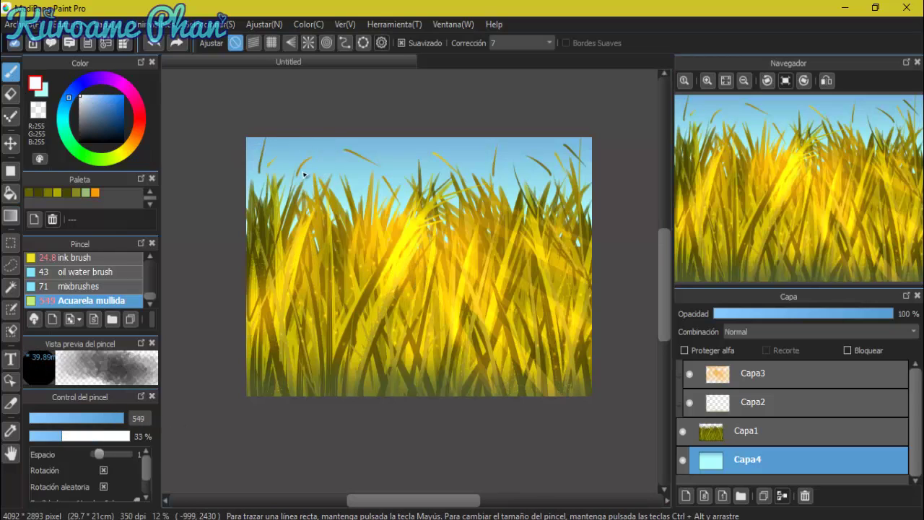
{"action": "left_click_drag", "start_coordinate": [264, 177], "coordinate": [329, 165]}
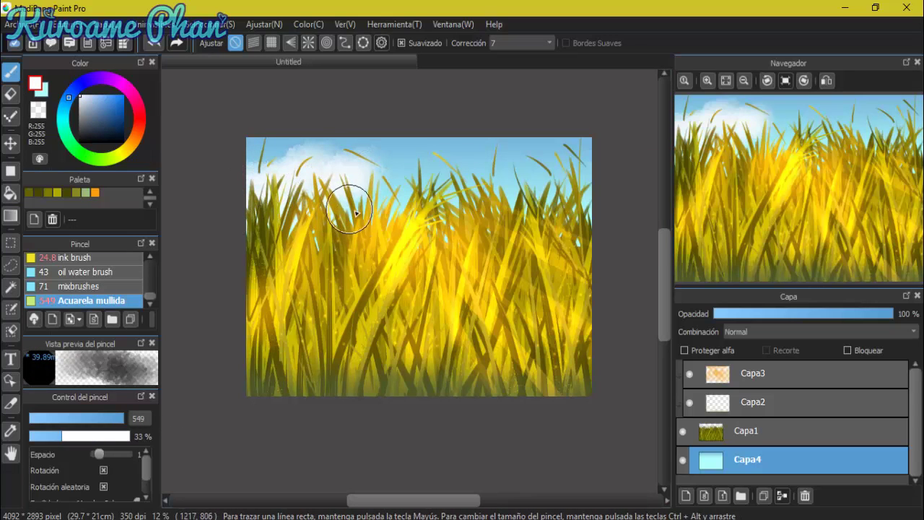
{"action": "mouse_move", "coordinate": [565, 192]}
{"action": "left_mouse_down"}
{"action": "mouse_move", "coordinate": [541, 206]}
{"action": "mouse_move", "coordinate": [517, 197]}
{"action": "left_mouse_up"}
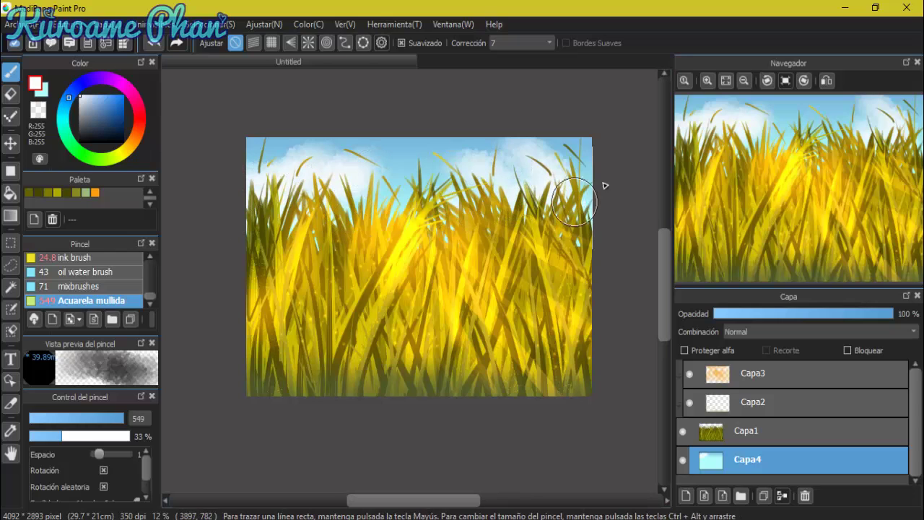
{"action": "left_click_drag", "start_coordinate": [573, 173], "coordinate": [412, 206]}
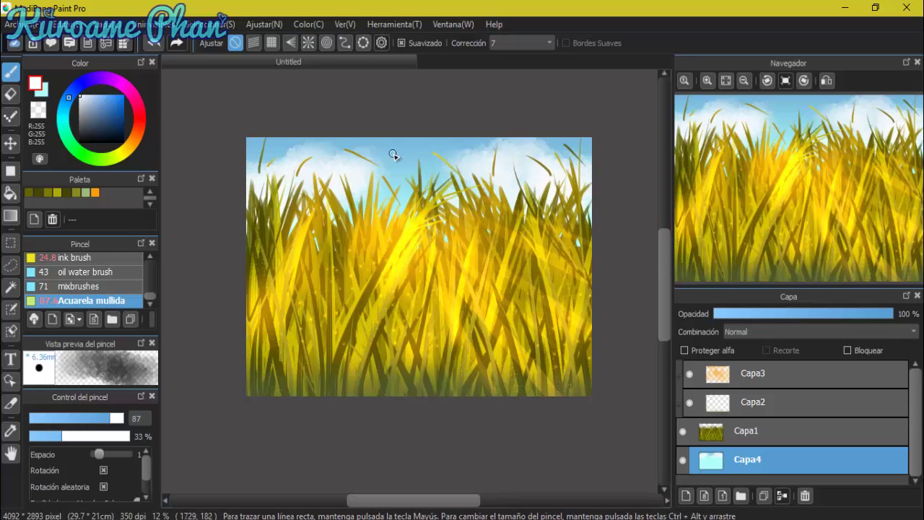
- Build up the clouds at size 437, sampling pale blue-grey (R229 G236 B244) before returning to white
{"action": "left_click_drag", "start_coordinate": [150, 428], "coordinate": [153, 426]}
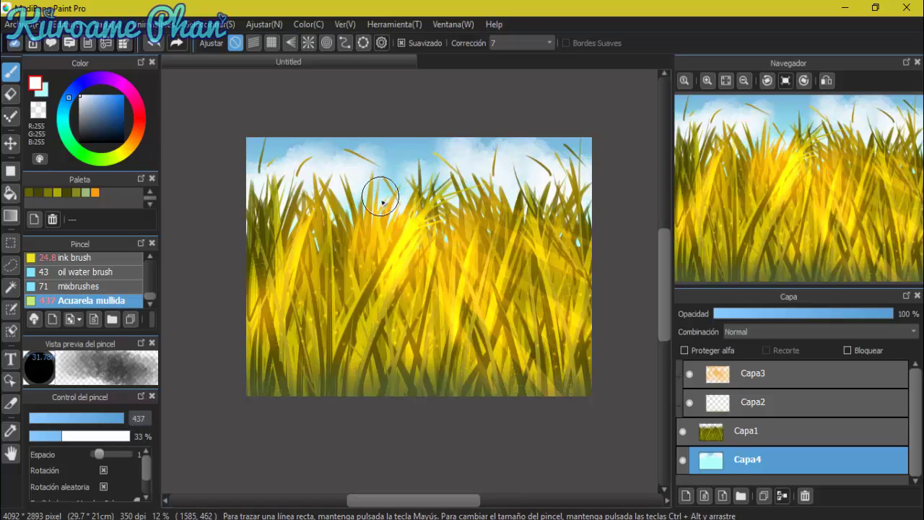
{"action": "left_click", "coordinate": [332, 193], "text": "alt"}
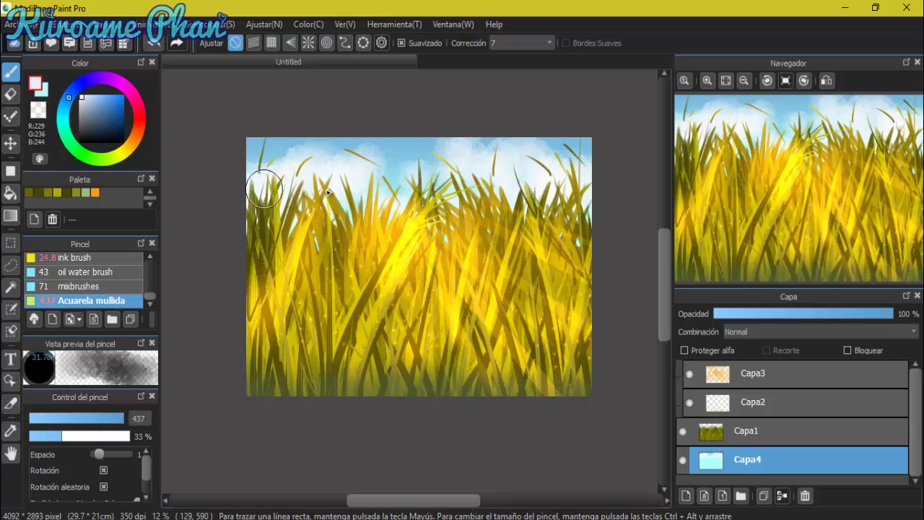
{"action": "left_click", "coordinate": [80, 96]}
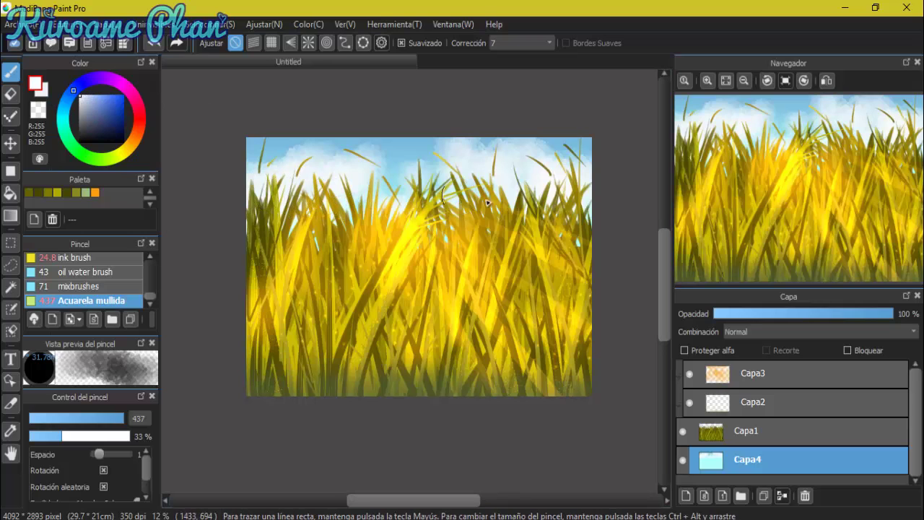
- Transform the glow layer Capa3, enlarging it past the canvas edges and repositioning it slightly over the grass
{"action": "left_click", "coordinate": [776, 374]}
{"action": "key", "text": "ctrl+t"}
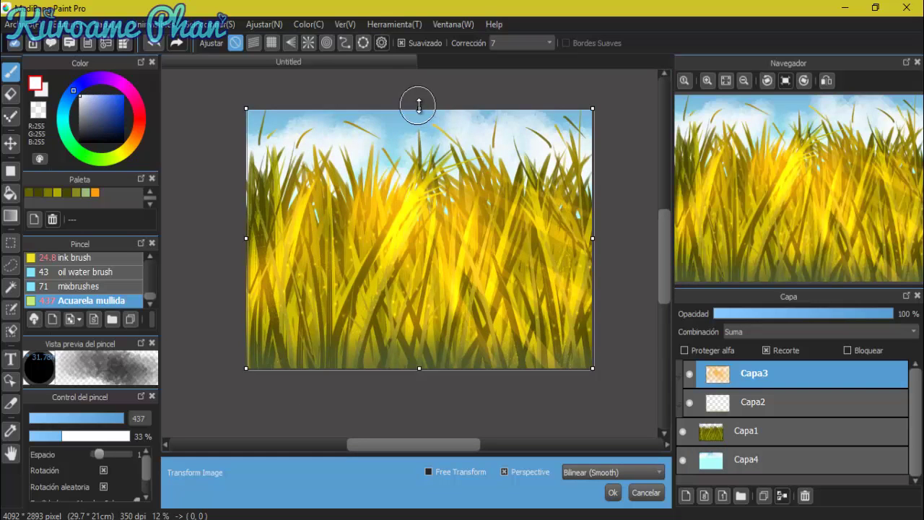
{"action": "left_click_drag", "start_coordinate": [246, 238], "coordinate": [238, 237]}
{"action": "left_click_drag", "start_coordinate": [435, 225], "coordinate": [432, 221]}
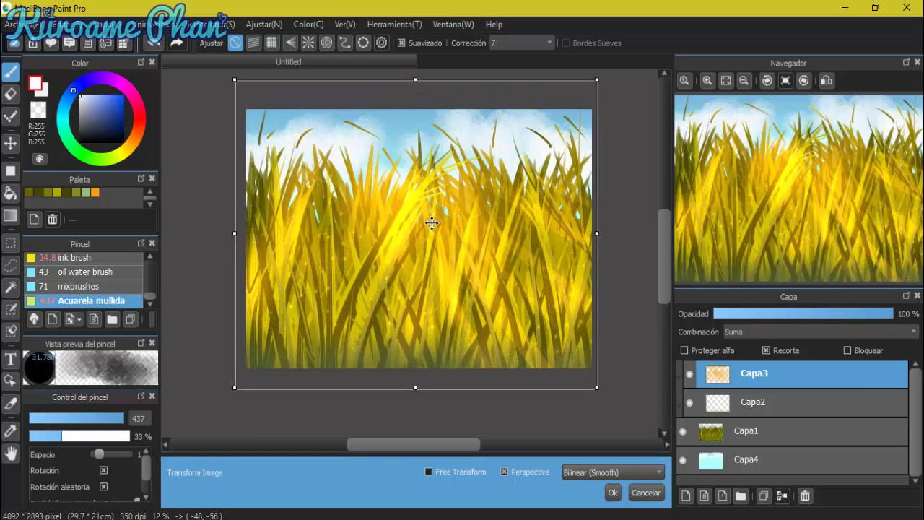
{"action": "left_click_drag", "start_coordinate": [606, 398], "coordinate": [608, 391]}
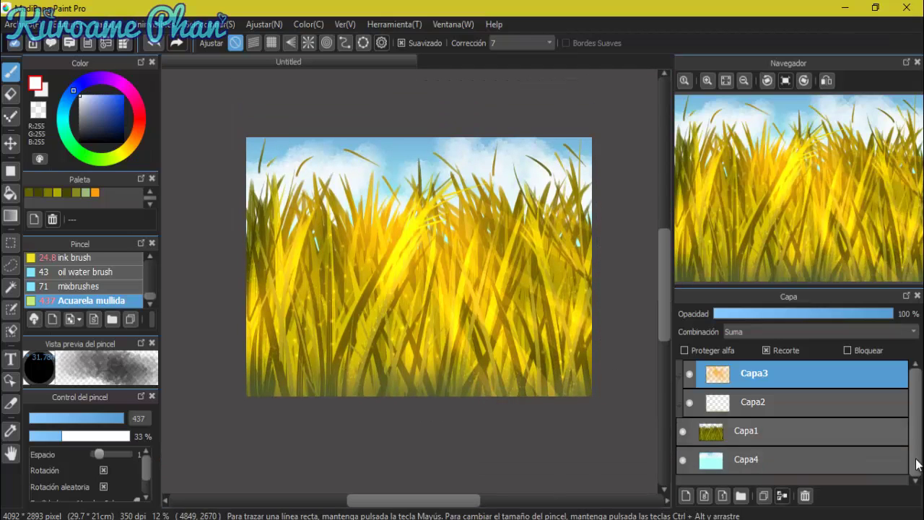
- Add a new layer above the sky layer Capa4 with Superposición blending, and pick the orange palette colour (R253 G158 B10)
{"action": "left_click", "coordinate": [747, 459]}
{"action": "left_click", "coordinate": [95, 192]}
{"action": "scroll", "coordinate": [80, 278], "scroll_direction": "up", "scroll_amount": 5}
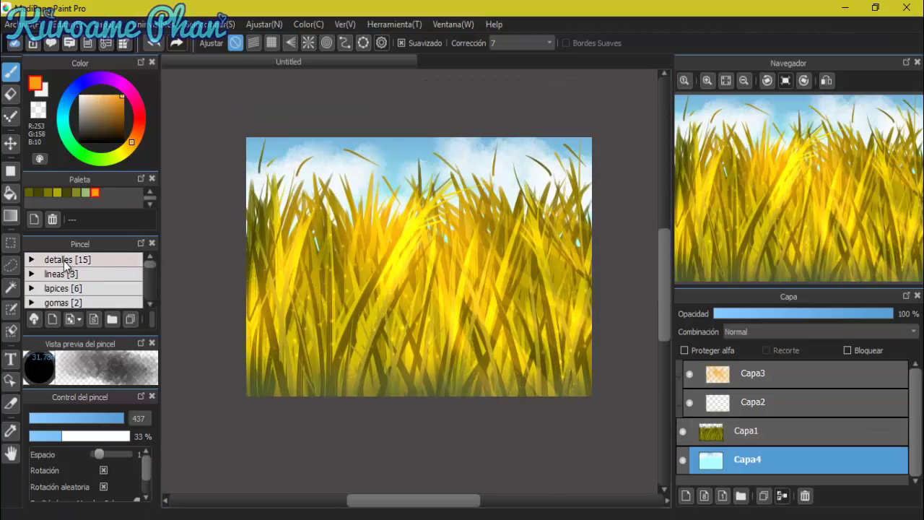
{"action": "left_click", "coordinate": [30, 260]}
{"action": "left_click", "coordinate": [78, 273]}
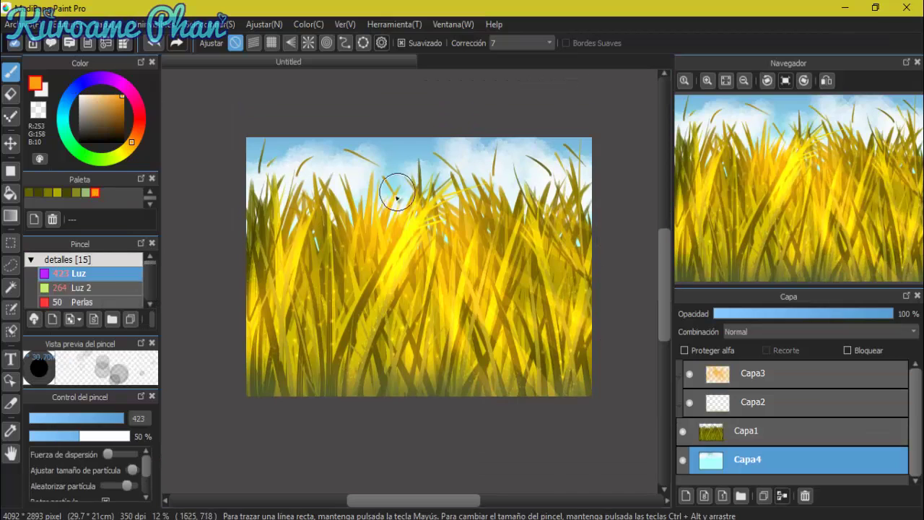
{"action": "left_click", "coordinate": [686, 495]}
{"action": "left_click", "coordinate": [820, 331]}
{"action": "left_click", "coordinate": [809, 373]}
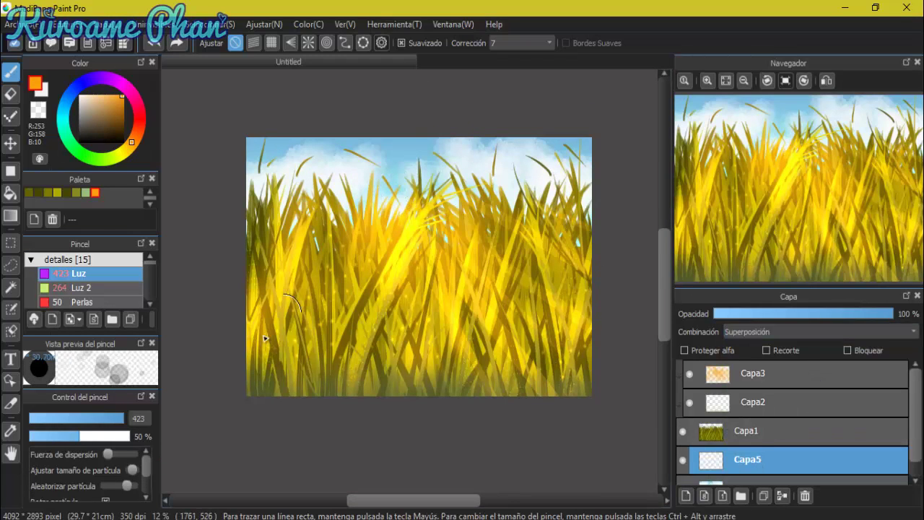
- Try an orange sun glow on Capa5 with Pincel (tinta) at 1000 and Acuarela at 507, 40% opacity, using Aclarar blending
{"action": "left_click", "coordinate": [30, 259]}
{"action": "scroll", "coordinate": [83, 285], "scroll_direction": "up", "scroll_amount": 3}
{"action": "left_click", "coordinate": [119, 274]}
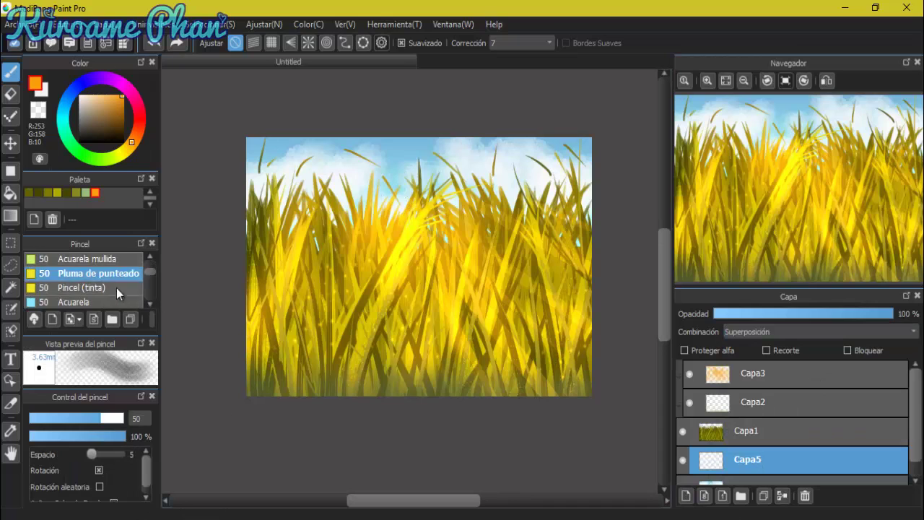
{"action": "left_click", "coordinate": [119, 289]}
{"action": "mouse_move", "coordinate": [392, 207]}
{"action": "left_mouse_down"}
{"action": "mouse_move", "coordinate": [434, 217]}
{"action": "mouse_move", "coordinate": [416, 216]}
{"action": "left_mouse_up"}
{"action": "left_click", "coordinate": [79, 302]}
{"action": "left_click", "coordinate": [816, 332]}
{"action": "left_click", "coordinate": [770, 390]}
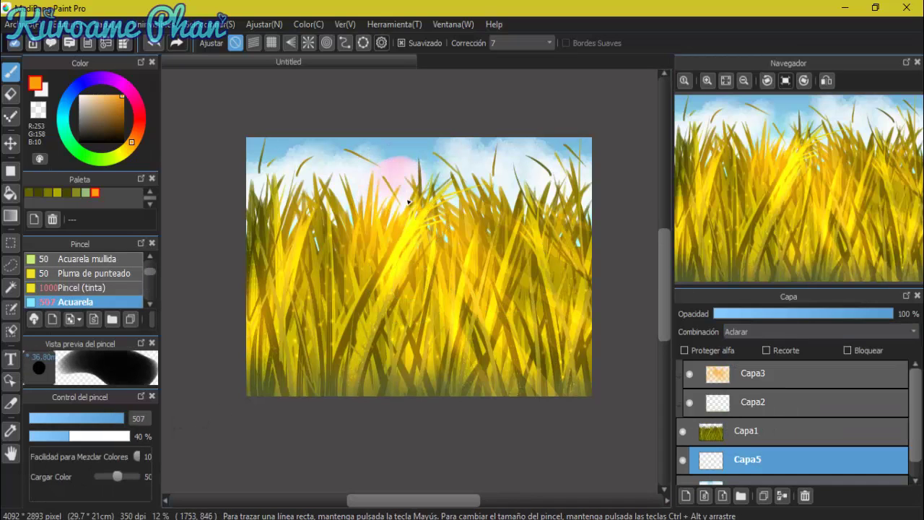
- Switch Capa5 to Suma blending and change the brush colour to yellow (R240 G239 B18), undoing the orange test stroke
{"action": "left_click", "coordinate": [836, 331]}
{"action": "left_click", "coordinate": [790, 367]}
{"action": "left_click", "coordinate": [393, 202], "text": "alt"}
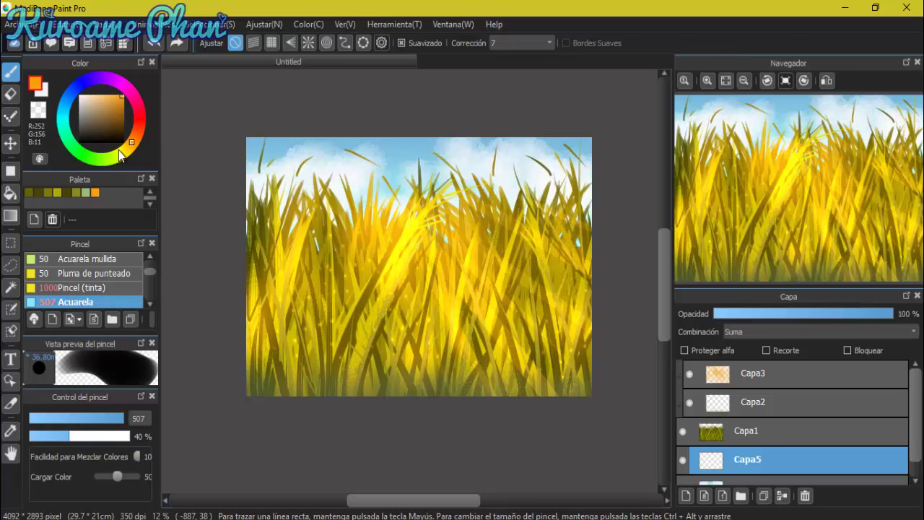
{"action": "key", "text": "ctrl+z"}
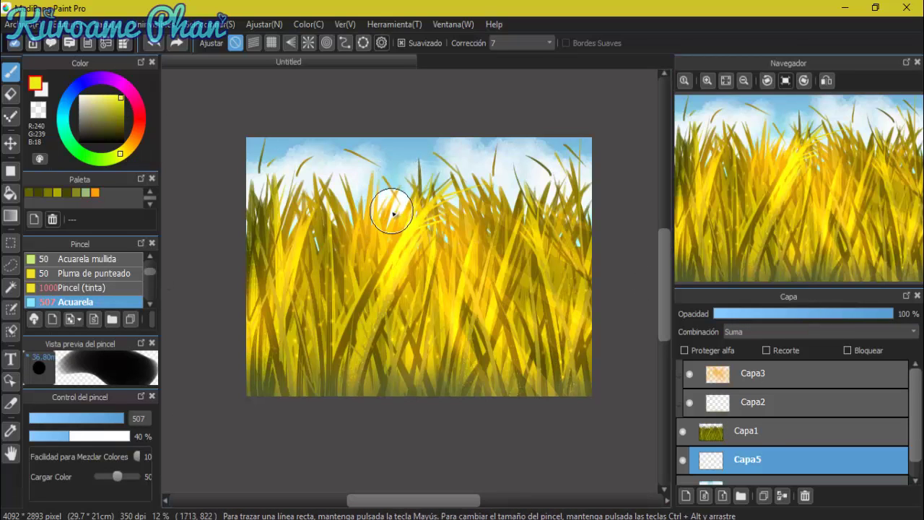
- Paint a soft glow in the sky's upper centre with Acuarela (acuoso) at size 1000 and 10% opacity
{"action": "scroll", "coordinate": [148, 269], "scroll_direction": "up", "scroll_amount": 5}
{"action": "scroll", "coordinate": [149, 304], "scroll_direction": "down", "scroll_amount": 5}
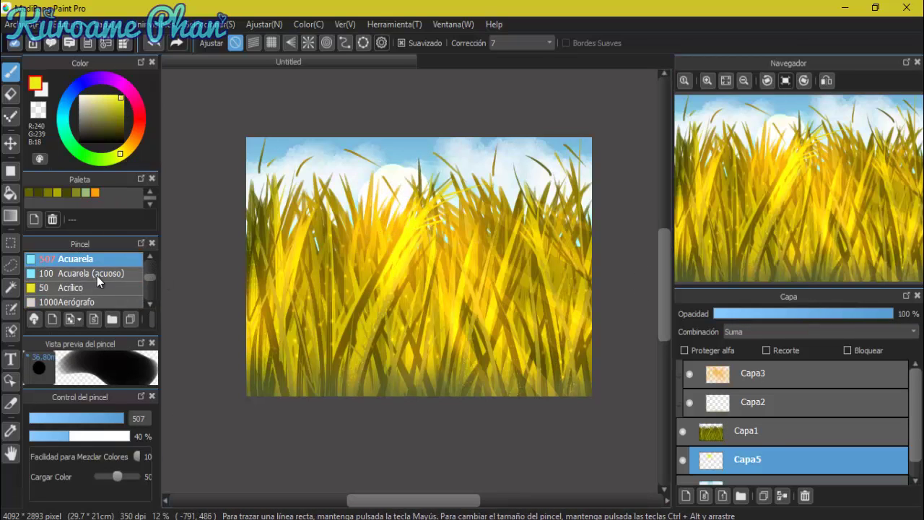
{"action": "left_click", "coordinate": [97, 274]}
{"action": "left_click_drag", "start_coordinate": [118, 418], "coordinate": [157, 417]}
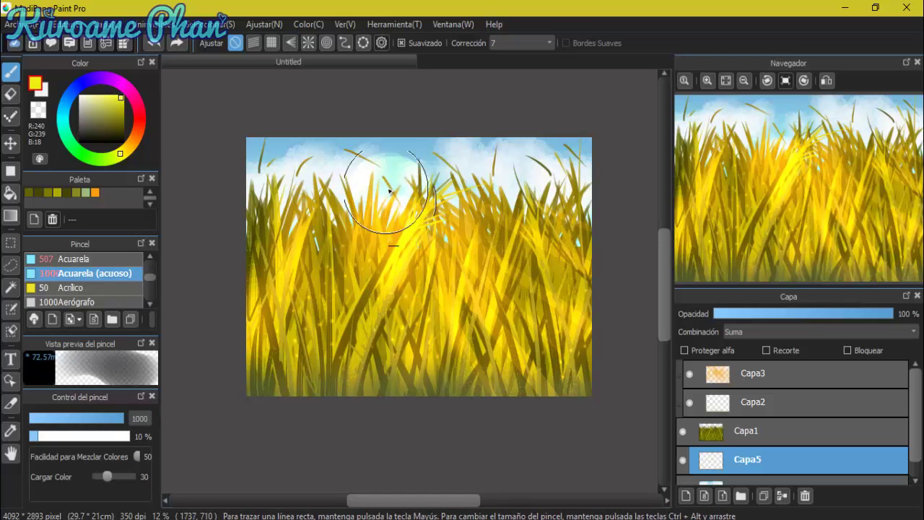
- Soften the edges of the sky glow with the Borroso brush, starting at size 174 and reducing it to 93
{"action": "scroll", "coordinate": [150, 286], "scroll_direction": "down", "scroll_amount": 2}
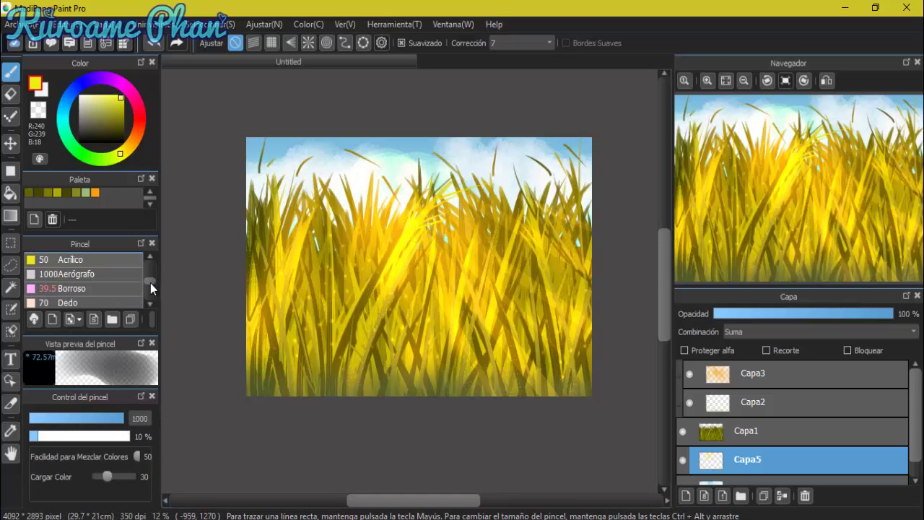
{"action": "left_click", "coordinate": [86, 282]}
{"action": "left_click_drag", "start_coordinate": [113, 419], "coordinate": [128, 418]}
{"action": "scroll", "coordinate": [361, 139], "scroll_direction": "up", "scroll_amount": 5}
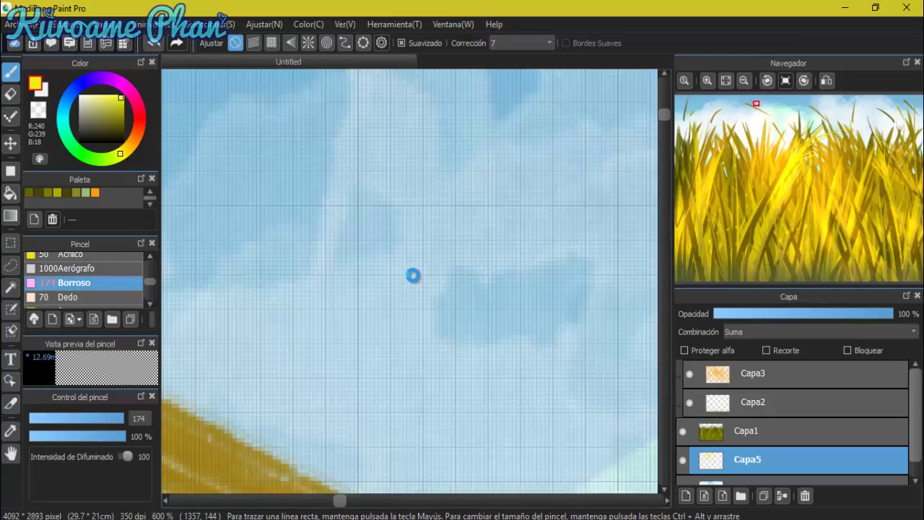
{"action": "scroll", "coordinate": [412, 275], "scroll_direction": "down", "scroll_amount": 4}
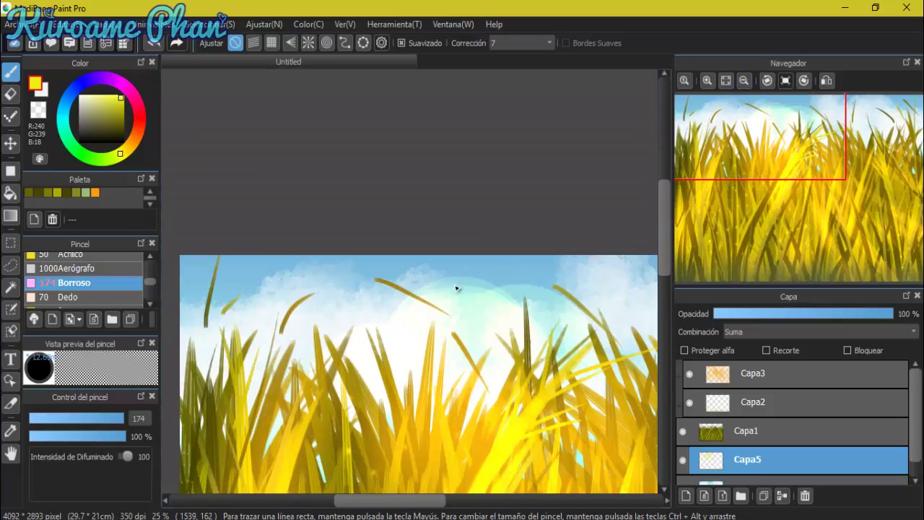
{"action": "scroll", "coordinate": [457, 288], "scroll_direction": "right", "scroll_amount": 4}
{"action": "left_click_drag", "start_coordinate": [390, 301], "coordinate": [261, 356]}
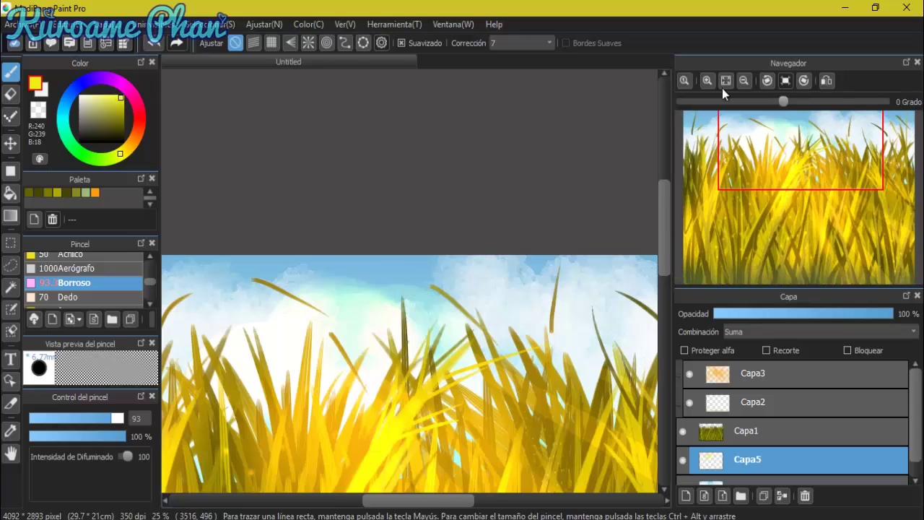
{"action": "scroll", "coordinate": [493, 233], "scroll_direction": "down", "scroll_amount": 3}
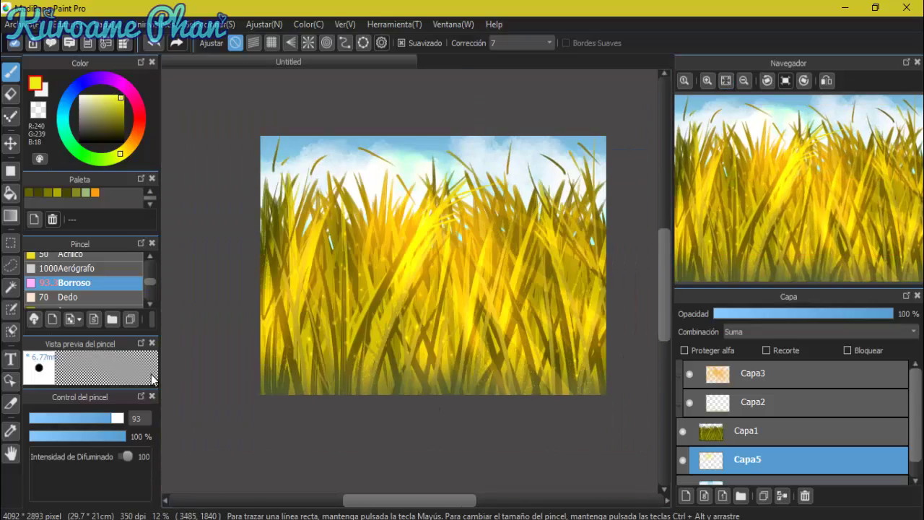
{"action": "scroll", "coordinate": [148, 271], "scroll_direction": "down", "scroll_amount": 3}
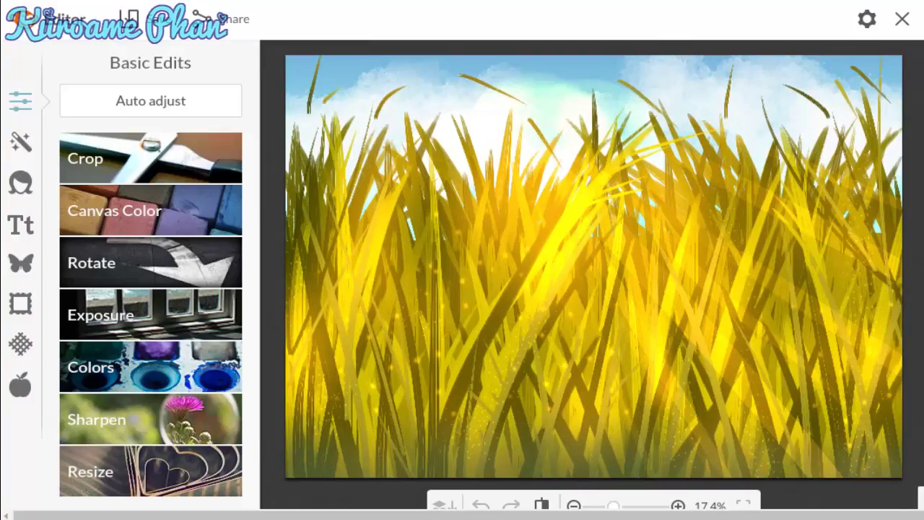
- Switch to the picture in PicMonkey, undo the automatic adjustment, and try an Exposure change with Shadows at -25
{"action": "scroll", "coordinate": [202, 76], "scroll_direction": "down", "scroll_amount": 1}
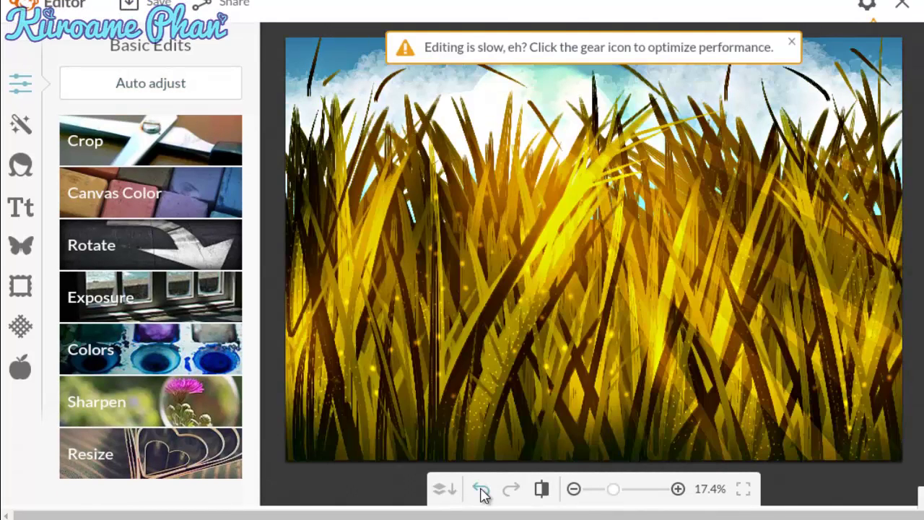
{"action": "left_click", "coordinate": [481, 489]}
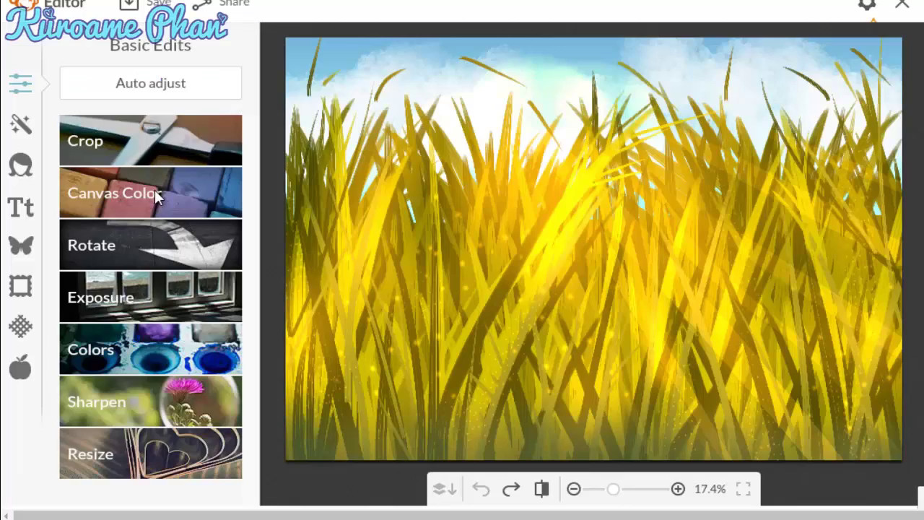
{"action": "left_click", "coordinate": [148, 296]}
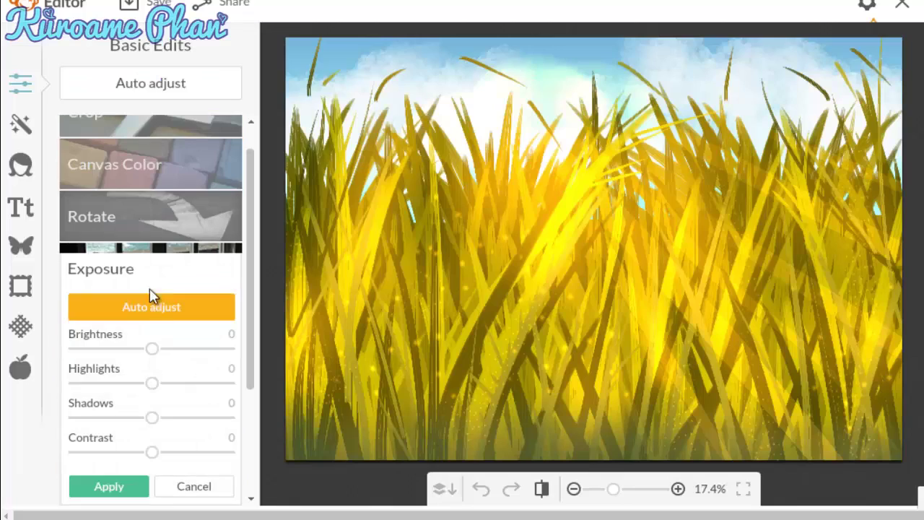
{"action": "left_click", "coordinate": [150, 417]}
{"action": "left_click_drag", "start_coordinate": [136, 419], "coordinate": [128, 419]}
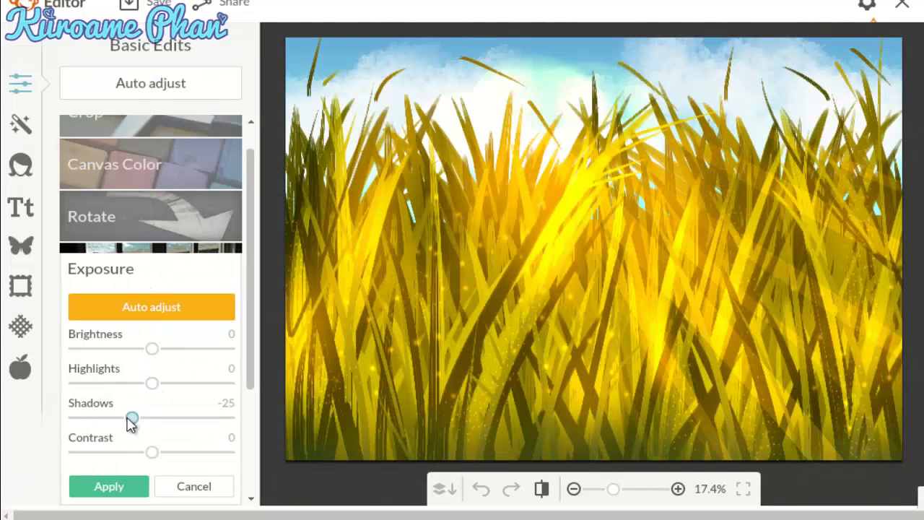
{"action": "left_click", "coordinate": [181, 487]}
- Try the automatic Colors adjustment on the grass picture
{"action": "left_click", "coordinate": [170, 357]}
{"action": "left_click", "coordinate": [195, 349]}
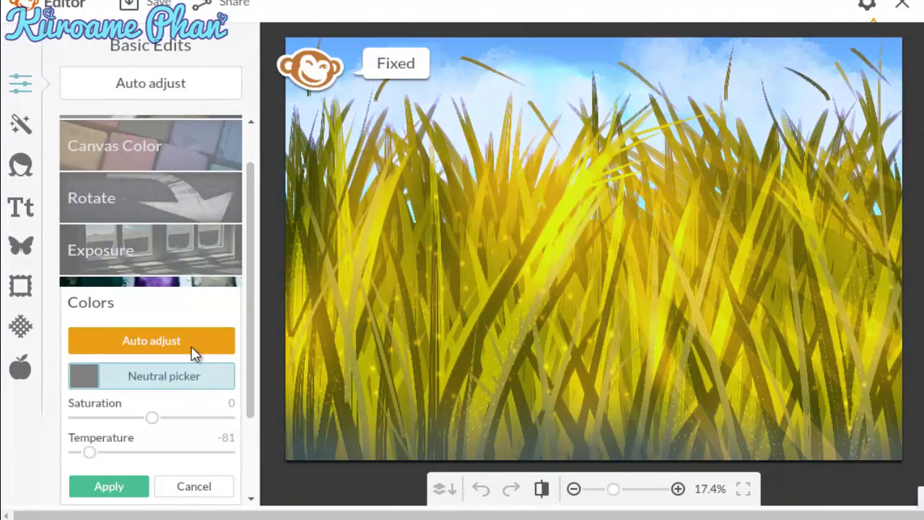
{"action": "left_click", "coordinate": [92, 92]}
- Try the Camera Look effect Film Stock on the picture with its middle film variant
{"action": "left_click", "coordinate": [20, 124]}
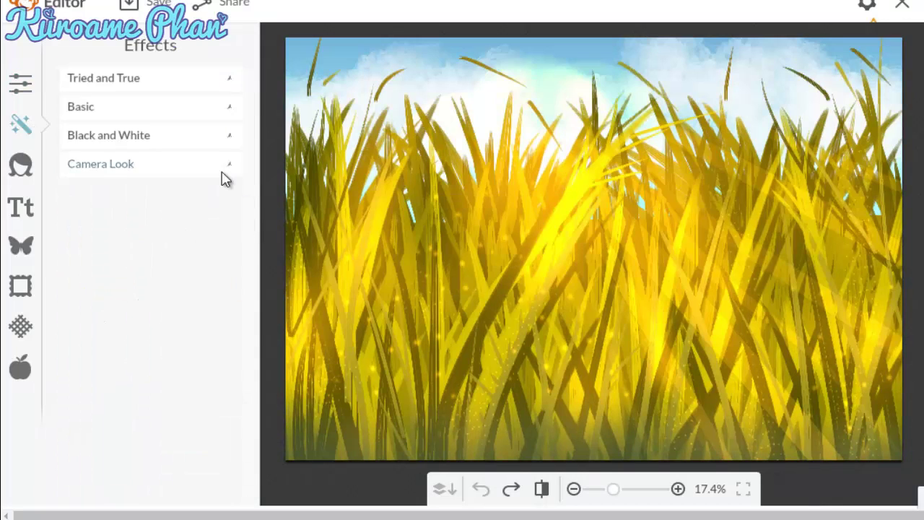
{"action": "scroll", "coordinate": [256, 282], "scroll_direction": "down", "scroll_amount": 15}
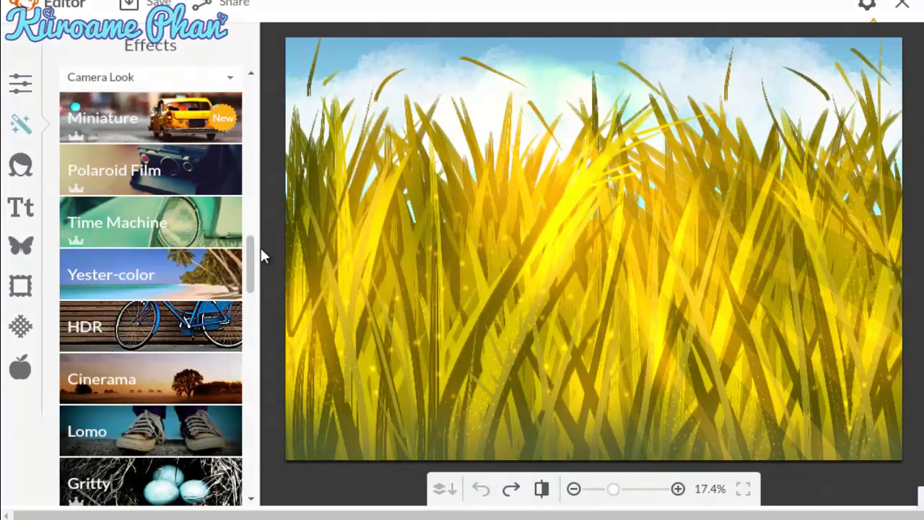
{"action": "left_click", "coordinate": [186, 489]}
{"action": "left_click", "coordinate": [158, 417]}
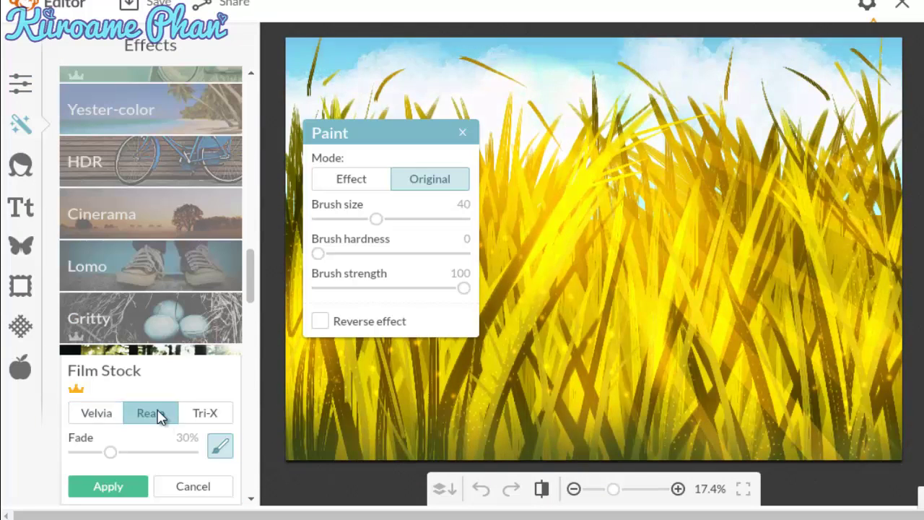
{"action": "left_click", "coordinate": [188, 486]}
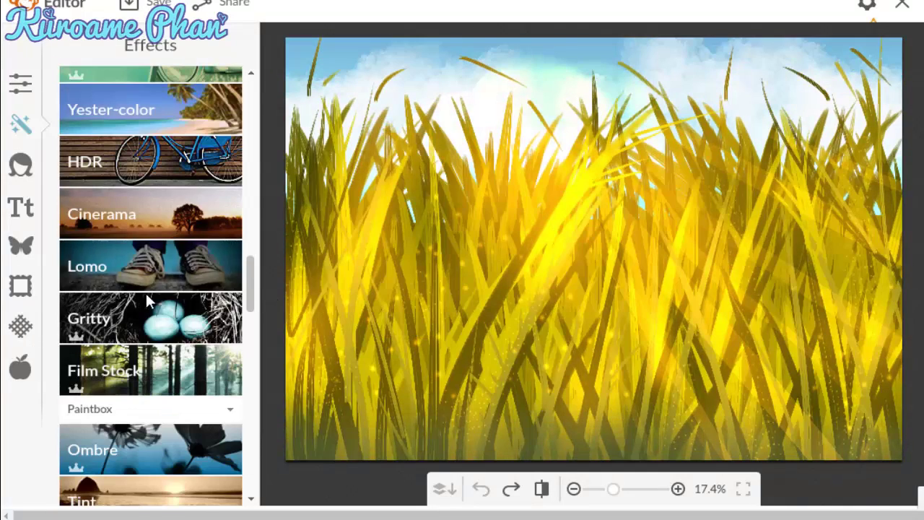
- Start a Lens Flare effect and position its two points from the grass tips near the centre toward the picture's lower-right corner
{"action": "scroll", "coordinate": [166, 300], "scroll_direction": "down", "scroll_amount": 7}
{"action": "left_click", "coordinate": [186, 312]}
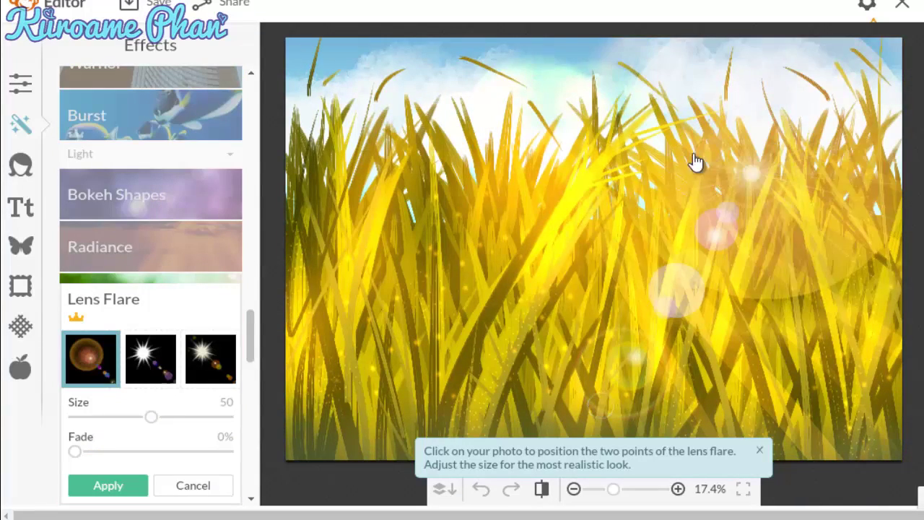
{"action": "left_click", "coordinate": [590, 163]}
{"action": "left_click", "coordinate": [778, 330]}
{"action": "left_click_drag", "start_coordinate": [613, 489], "coordinate": [600, 489]}
{"action": "left_click", "coordinate": [812, 428]}
- Try the third lens flare style, the warm starburst, at size 65
{"action": "left_click", "coordinate": [210, 359]}
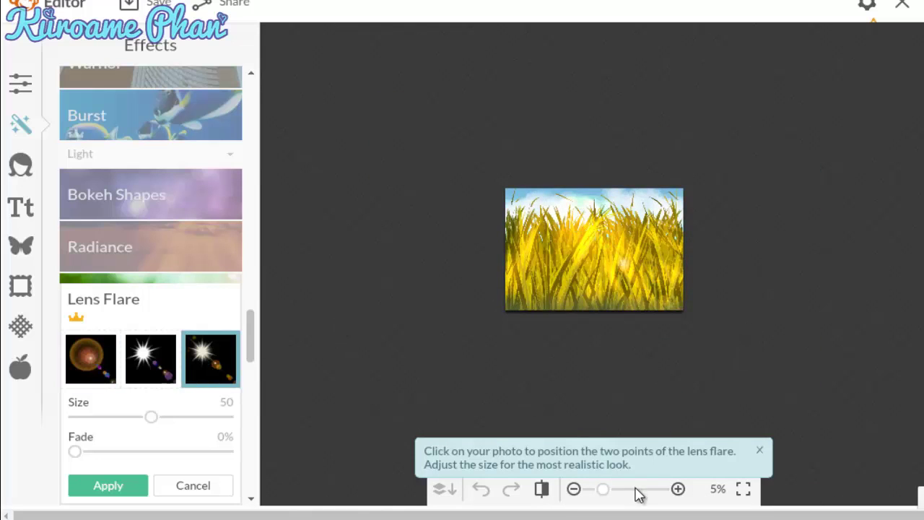
{"action": "left_click", "coordinate": [611, 489]}
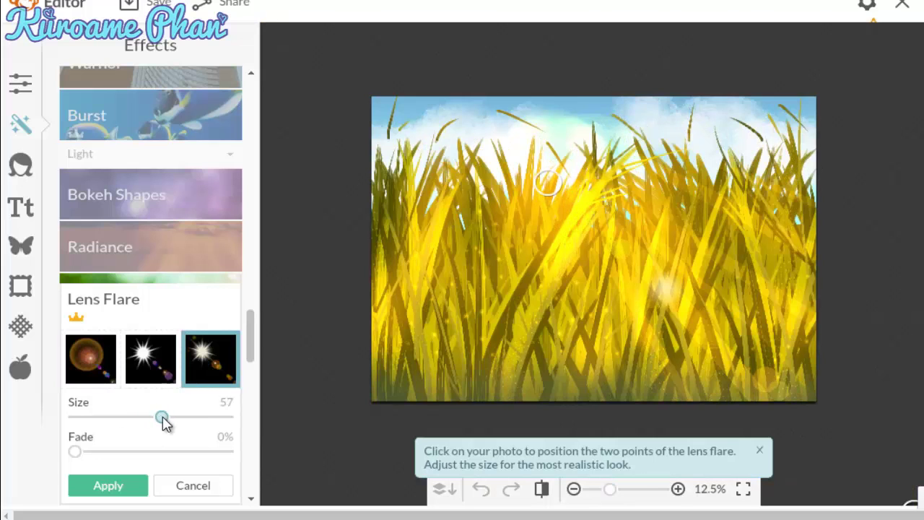
{"action": "mouse_move", "coordinate": [164, 424]}
{"action": "left_mouse_down"}
{"action": "mouse_move", "coordinate": [188, 423]}
{"action": "mouse_move", "coordinate": [173, 422]}
{"action": "left_mouse_up"}
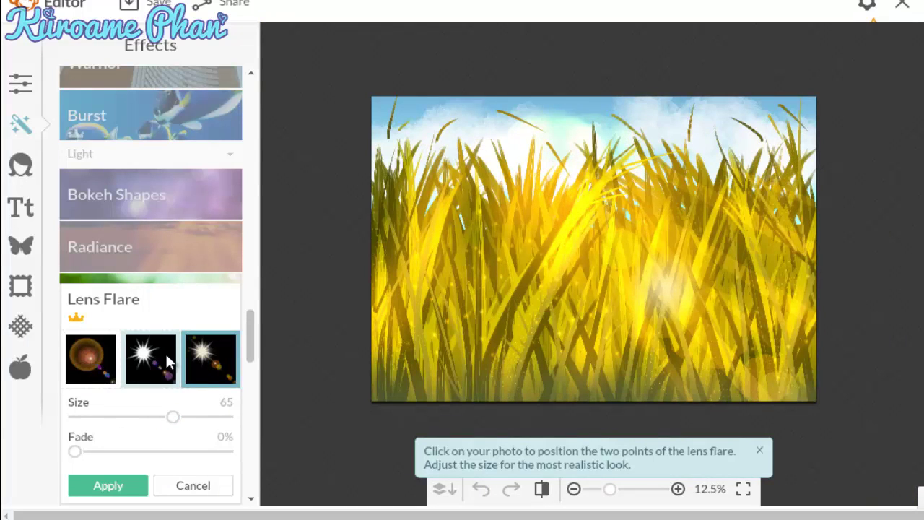
- Compare the three lens flare styles on the grass, trying sizes 61 and 53
{"action": "left_click", "coordinate": [166, 353]}
{"action": "left_click", "coordinate": [101, 356]}
{"action": "left_click", "coordinate": [168, 417]}
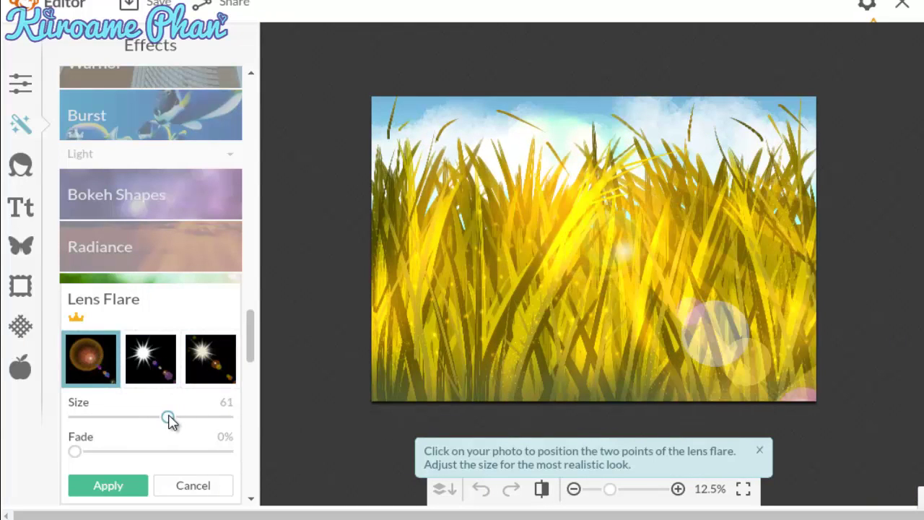
{"action": "left_click", "coordinate": [220, 358]}
{"action": "mouse_move", "coordinate": [177, 420]}
{"action": "left_mouse_down"}
{"action": "mouse_move", "coordinate": [192, 423]}
{"action": "mouse_move", "coordinate": [166, 419]}
{"action": "left_mouse_up"}
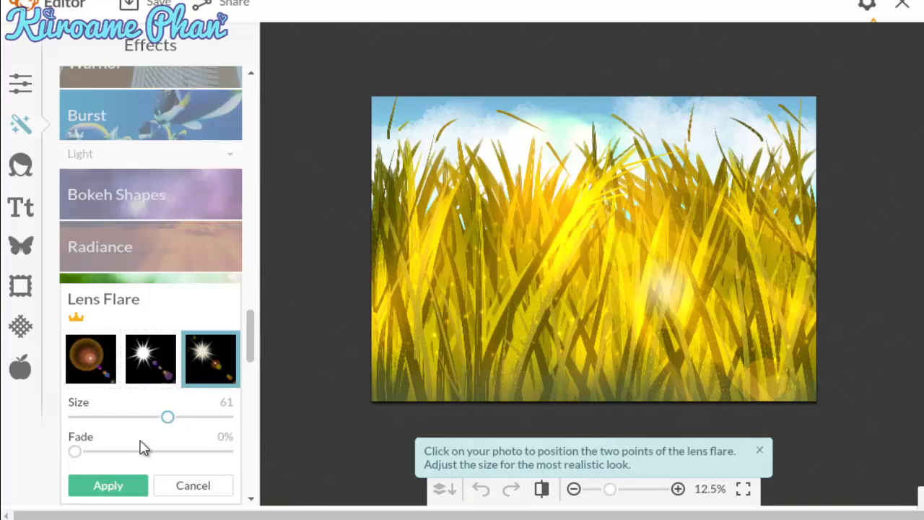
{"action": "left_click", "coordinate": [134, 364]}
{"action": "left_click", "coordinate": [136, 417]}
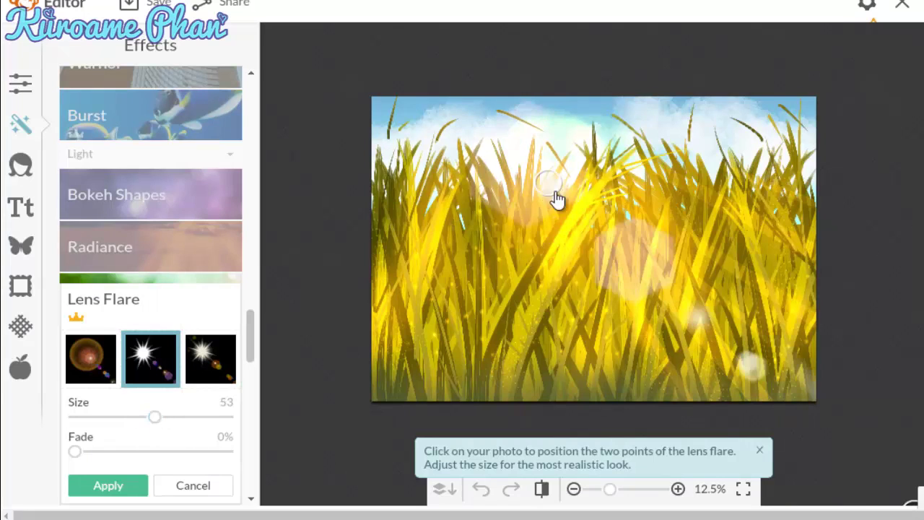
- Apply the third lens flare style at size 57, with its end point repositioned beyond the picture's lower-right corner
{"action": "left_click", "coordinate": [206, 362]}
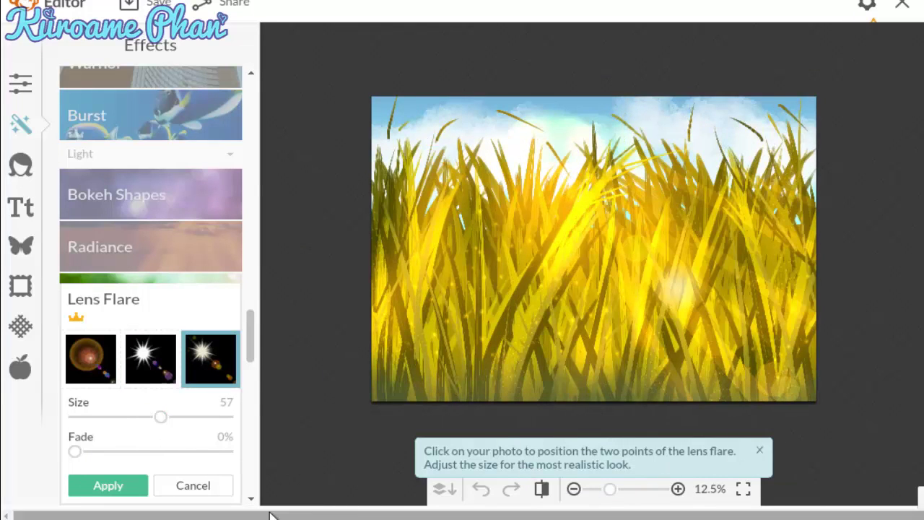
{"action": "left_click_drag", "start_coordinate": [268, 516], "coordinate": [917, 505]}
{"action": "left_click", "coordinate": [596, 493]}
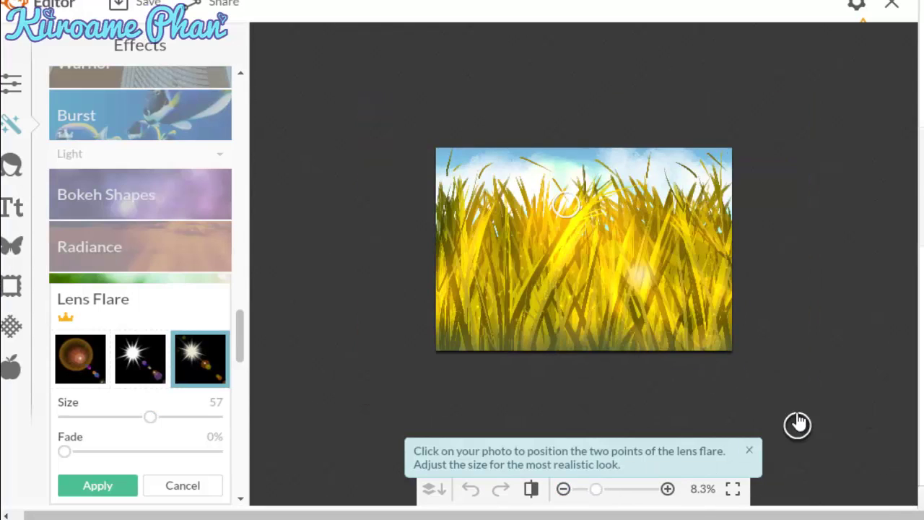
{"action": "left_click_drag", "start_coordinate": [737, 399], "coordinate": [782, 389]}
{"action": "left_click", "coordinate": [95, 485]}
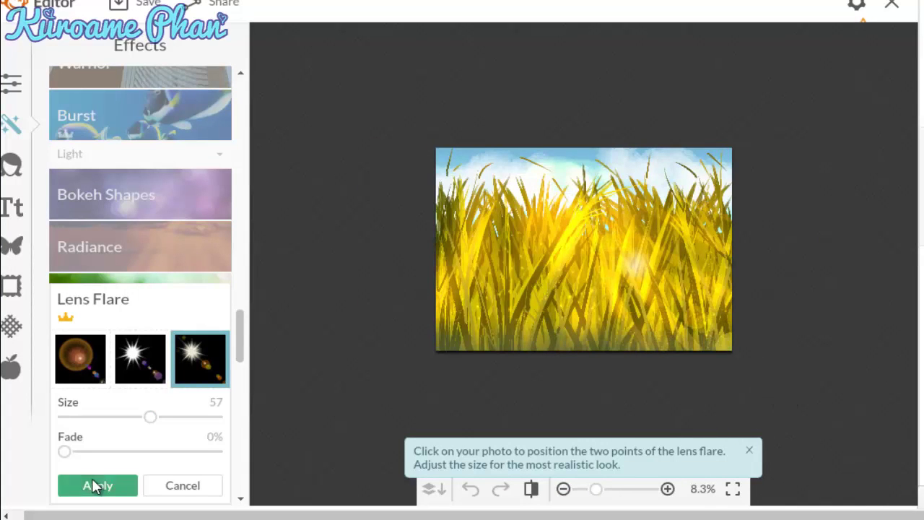
{"action": "scroll", "coordinate": [536, 192], "scroll_direction": "down", "scroll_amount": 3}
{"action": "scroll", "coordinate": [537, 192], "scroll_direction": "up", "scroll_amount": 3}
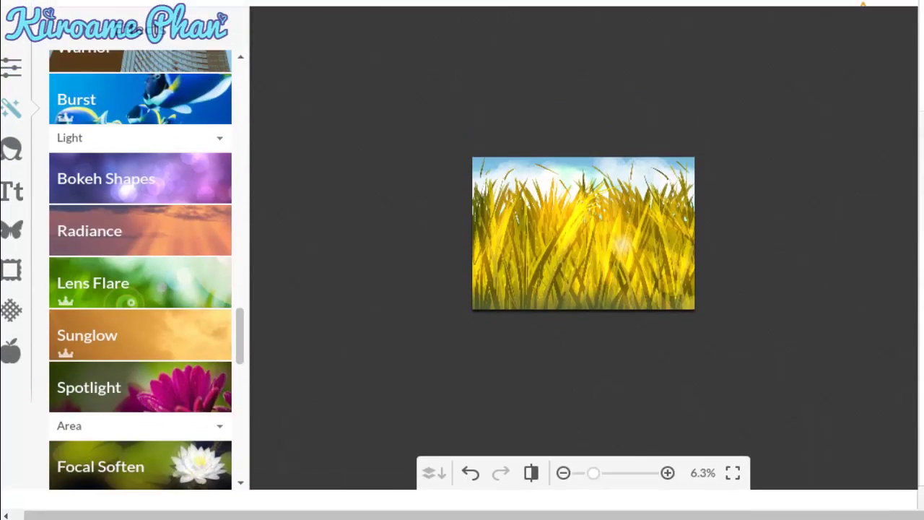
- Apply the Intrepid effect to the grass picture with the fade set to 65%
{"action": "left_click", "coordinate": [666, 472]}
{"action": "left_click", "coordinate": [666, 472]}
{"action": "left_click_drag", "start_coordinate": [241, 345], "coordinate": [258, 120]}
{"action": "left_click", "coordinate": [191, 195]}
{"action": "left_click_drag", "start_coordinate": [338, 120], "coordinate": [159, 29]}
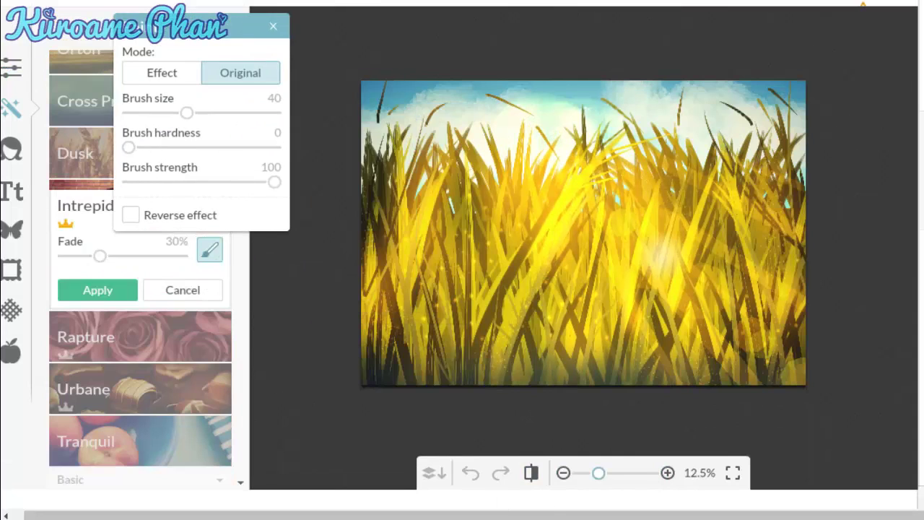
{"action": "left_click_drag", "start_coordinate": [104, 256], "coordinate": [141, 256]}
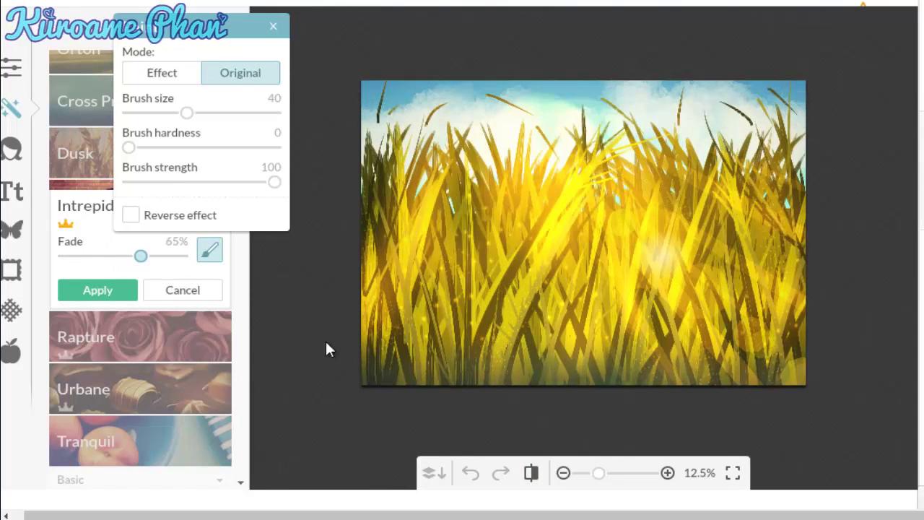
{"action": "left_click", "coordinate": [85, 289]}
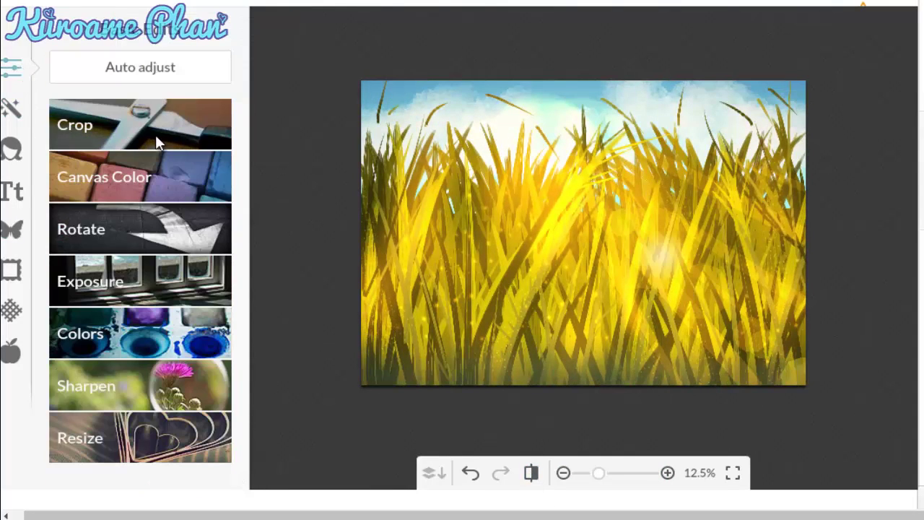
- Adjust the picture's exposure by raising the highlights slightly and lightening the shadows, and apply the change
{"action": "left_click", "coordinate": [144, 281]}
{"action": "left_click", "coordinate": [135, 402]}
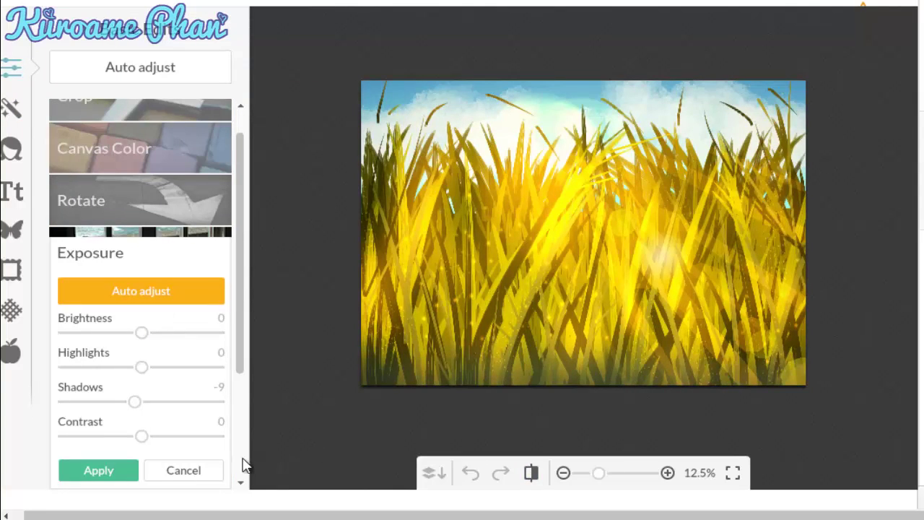
{"action": "left_click", "coordinate": [187, 283]}
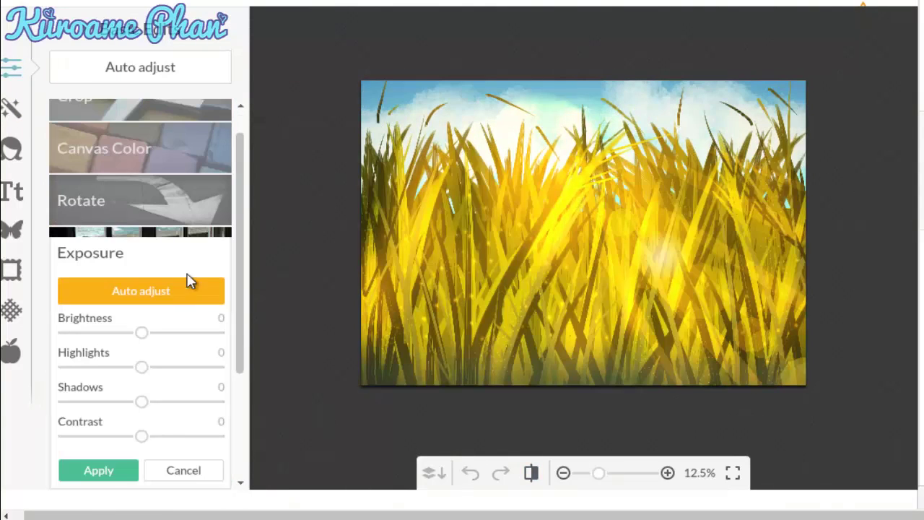
{"action": "left_click_drag", "start_coordinate": [157, 371], "coordinate": [151, 369]}
{"action": "left_click_drag", "start_coordinate": [142, 405], "coordinate": [177, 405]}
{"action": "left_click", "coordinate": [98, 470]}
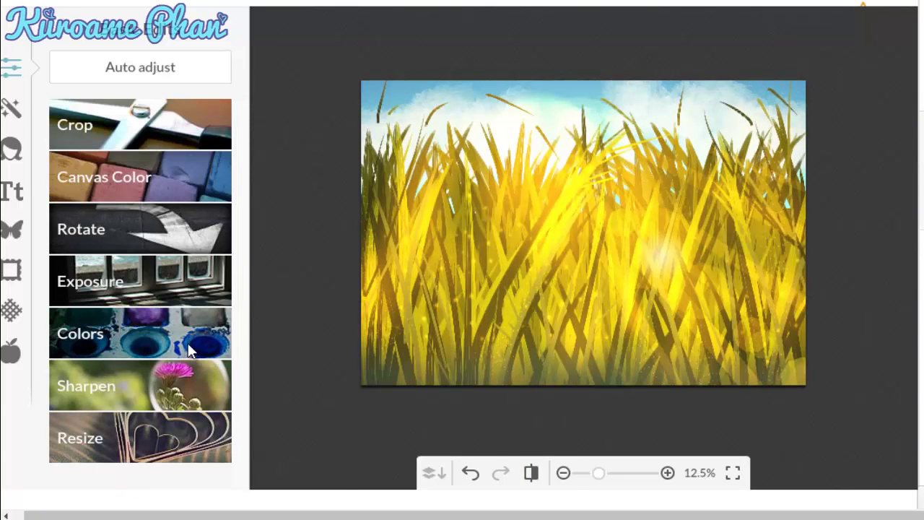
- Try the Cross Process effect in Green and the Tranquil effect at 91% fade on the picture, discarding both
{"action": "left_click", "coordinate": [11, 107]}
{"action": "left_click", "coordinate": [172, 128]}
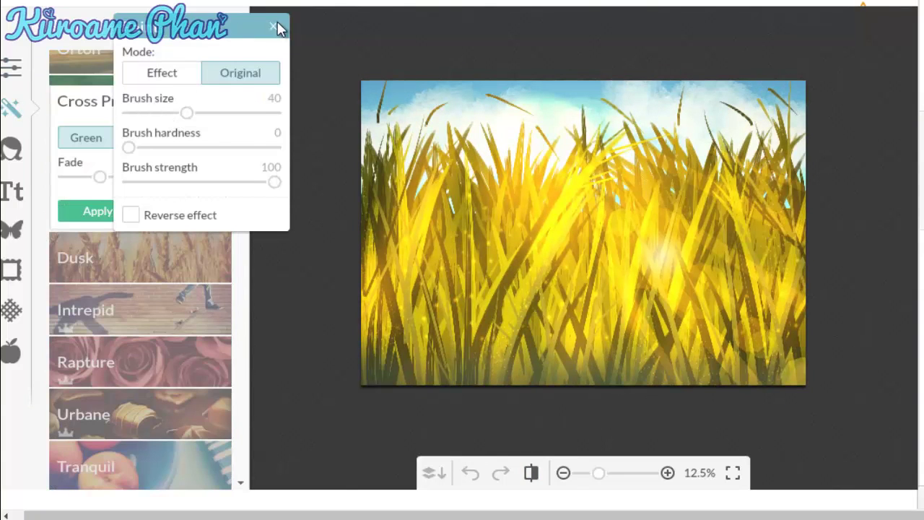
{"action": "left_click", "coordinate": [171, 217]}
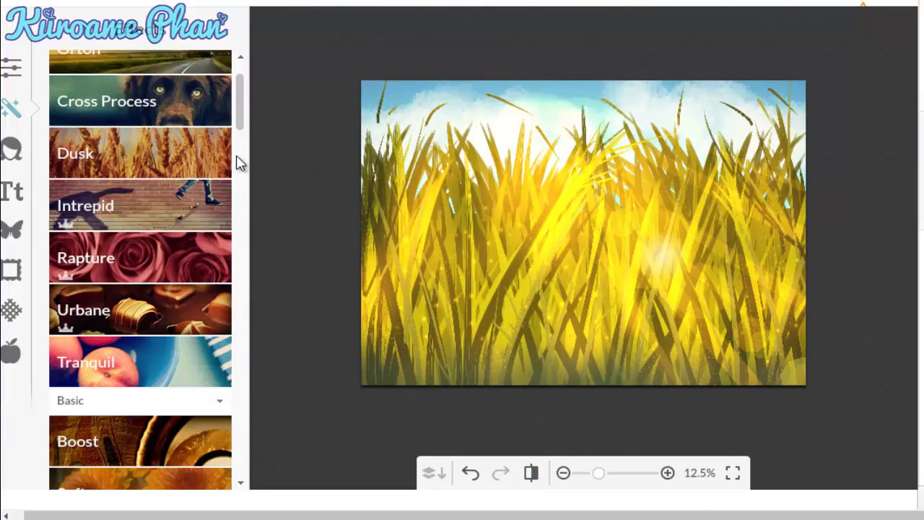
{"action": "left_click_drag", "start_coordinate": [244, 112], "coordinate": [246, 132]}
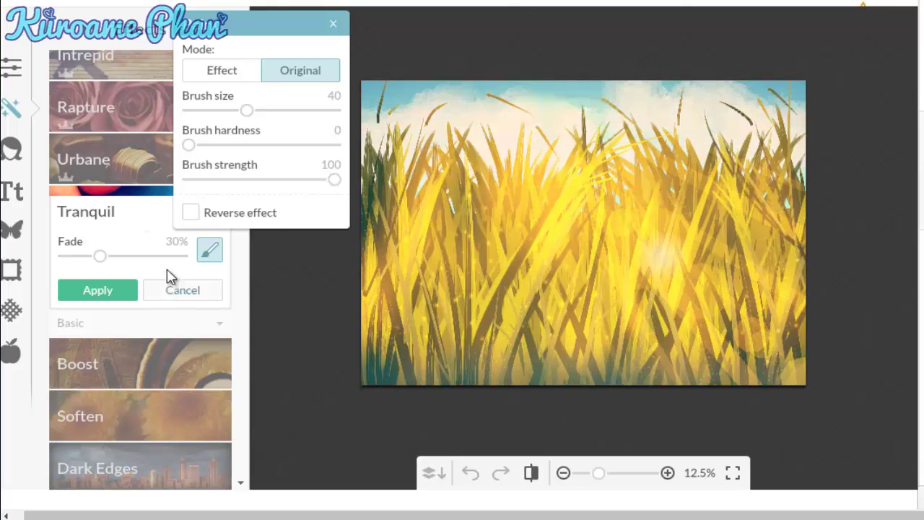
{"action": "left_click", "coordinate": [171, 255]}
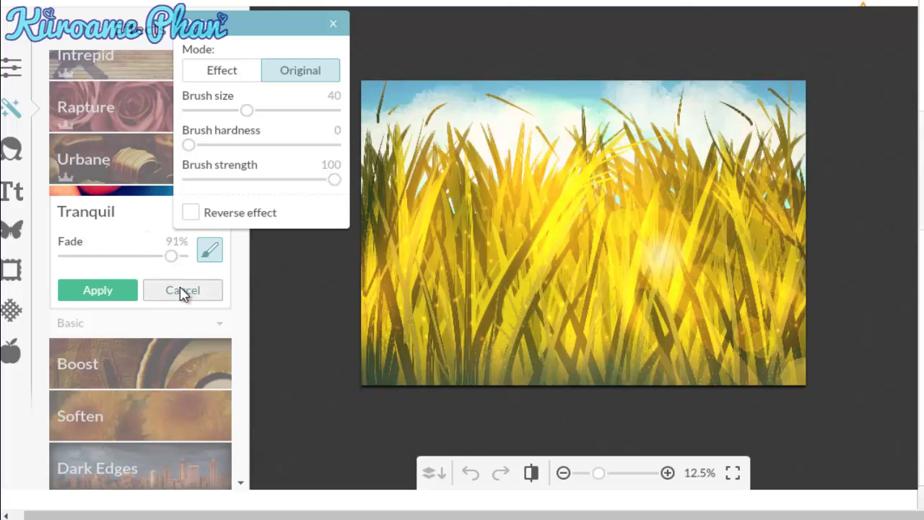
{"action": "left_click", "coordinate": [184, 289]}
- Try the Film Stock effect with the Velvia style on the picture and discard it
{"action": "left_click_drag", "start_coordinate": [244, 144], "coordinate": [248, 248]}
{"action": "left_click", "coordinate": [202, 264]}
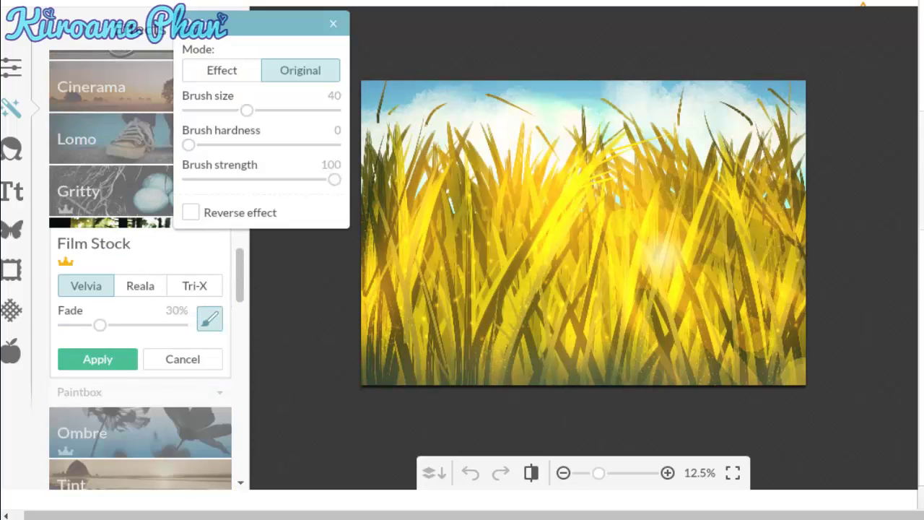
{"action": "left_click", "coordinate": [194, 361]}
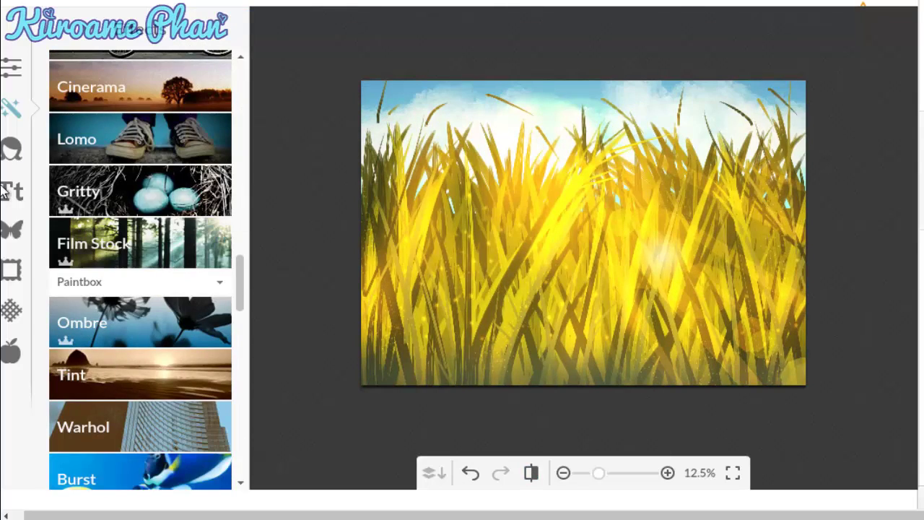
- Add the light-blue signature logo image from the Escritorio folder as a custom overlay on the picture
{"action": "left_click", "coordinate": [16, 233]}
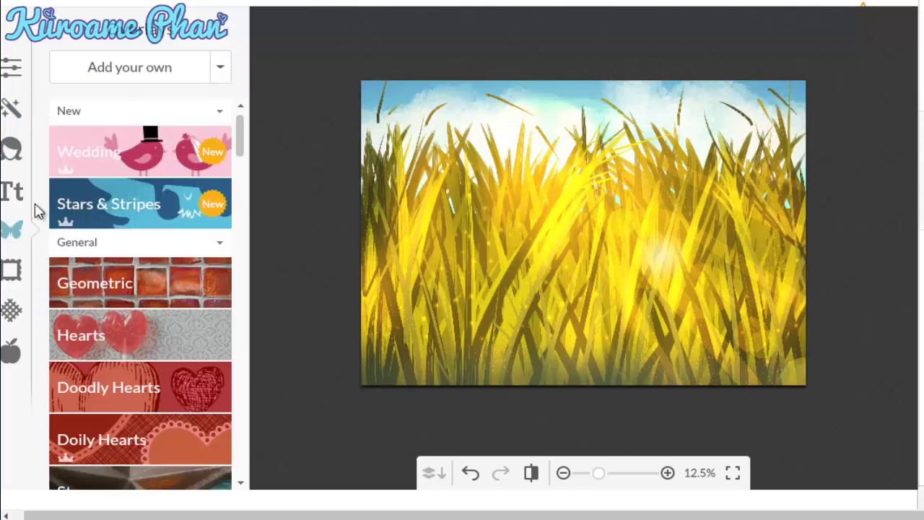
{"action": "left_click", "coordinate": [115, 75]}
{"action": "scroll", "coordinate": [482, 92], "scroll_direction": "down", "scroll_amount": 10}
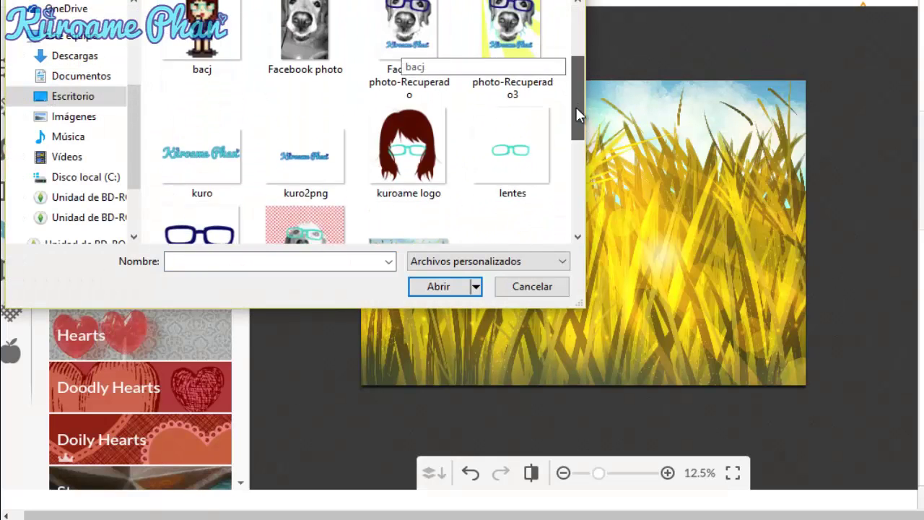
{"action": "double_click", "coordinate": [413, 154]}
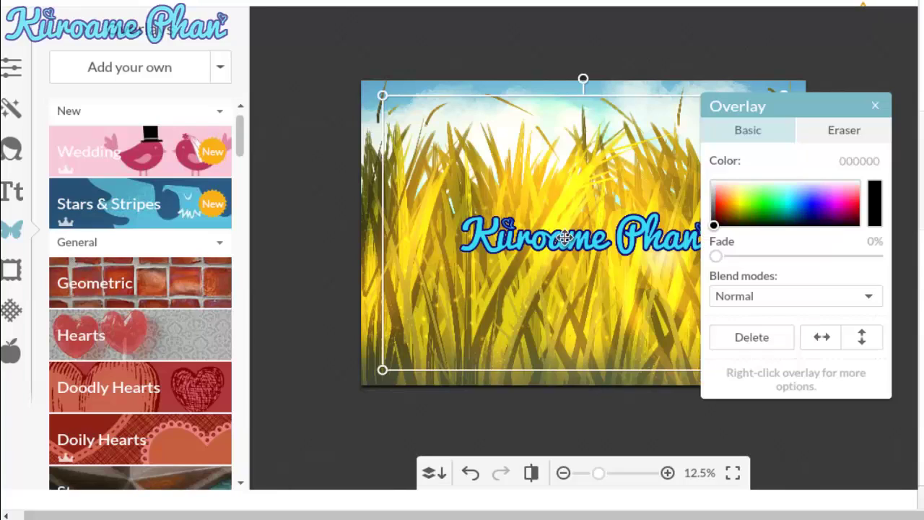
- Shrink the signature logo overlay to about half size and place it in the picture's lower-left corner
{"action": "left_click_drag", "start_coordinate": [589, 200], "coordinate": [542, 287]}
{"action": "left_click_drag", "start_coordinate": [686, 174], "coordinate": [520, 284]}
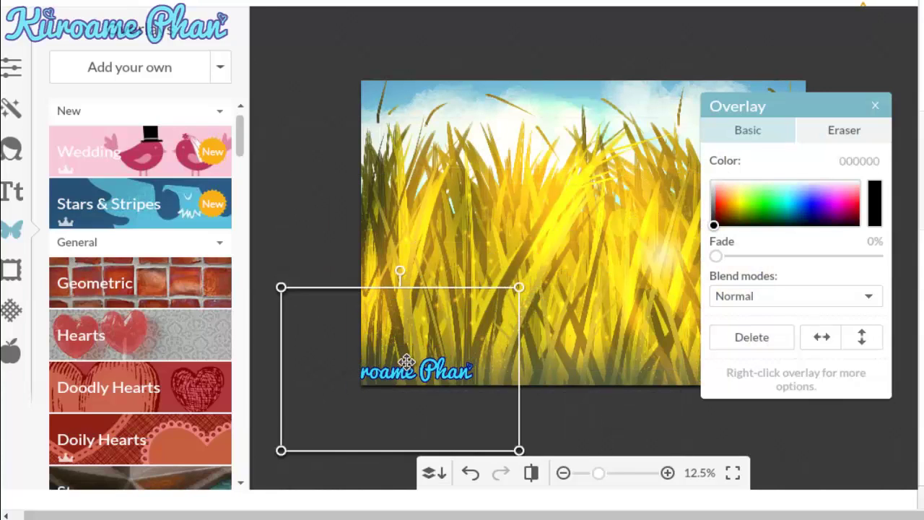
{"action": "left_click_drag", "start_coordinate": [406, 360], "coordinate": [445, 355]}
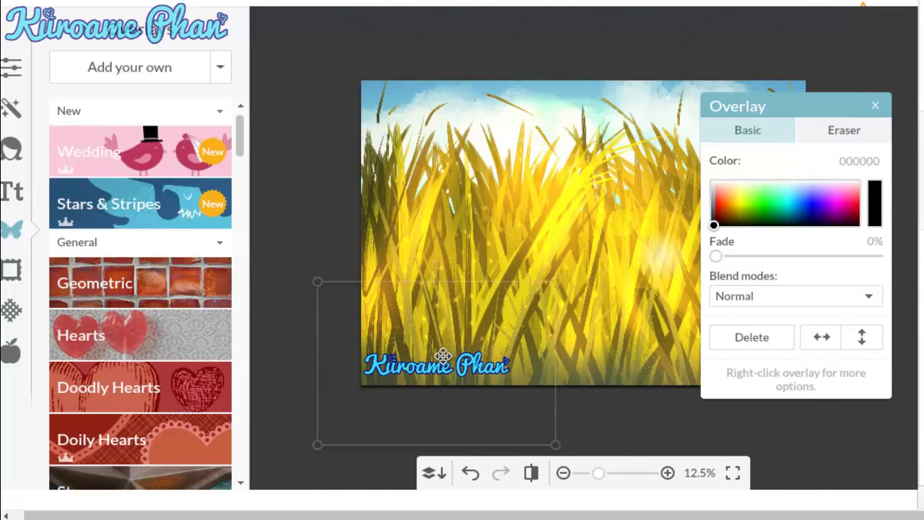
{"action": "left_click", "coordinate": [312, 192]}
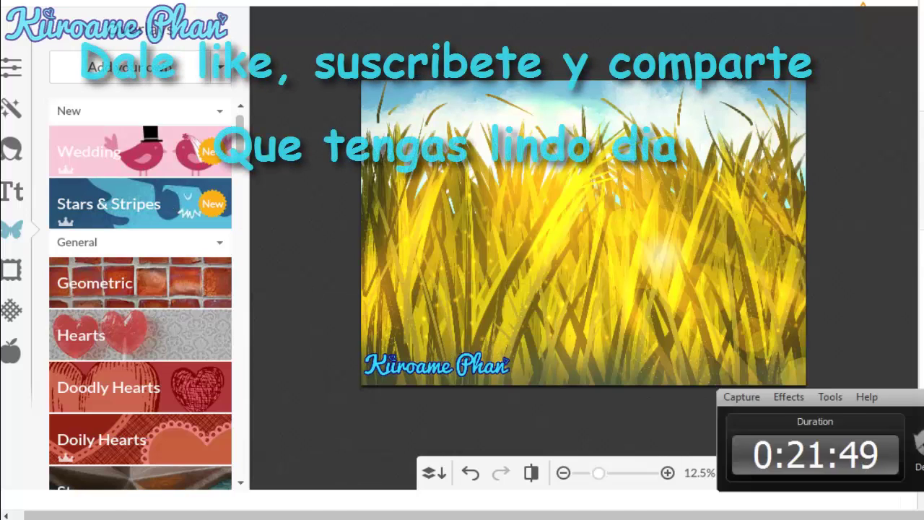